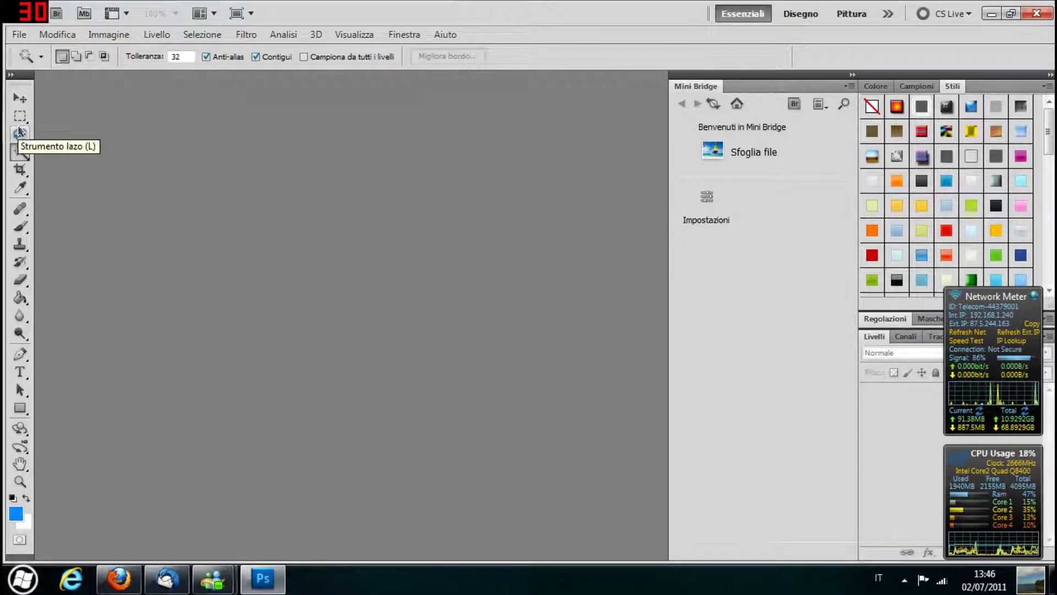
- Start a new blank image and name it Fotomontaggio 1
{"action": "left_click", "coordinate": [11, 35]}
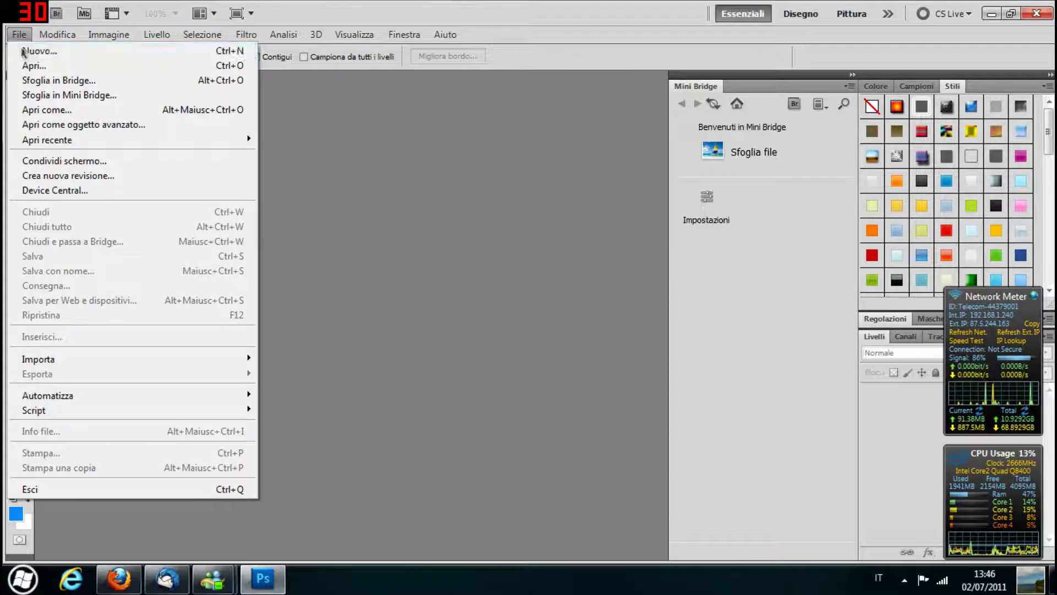
{"action": "left_click", "coordinate": [23, 52]}
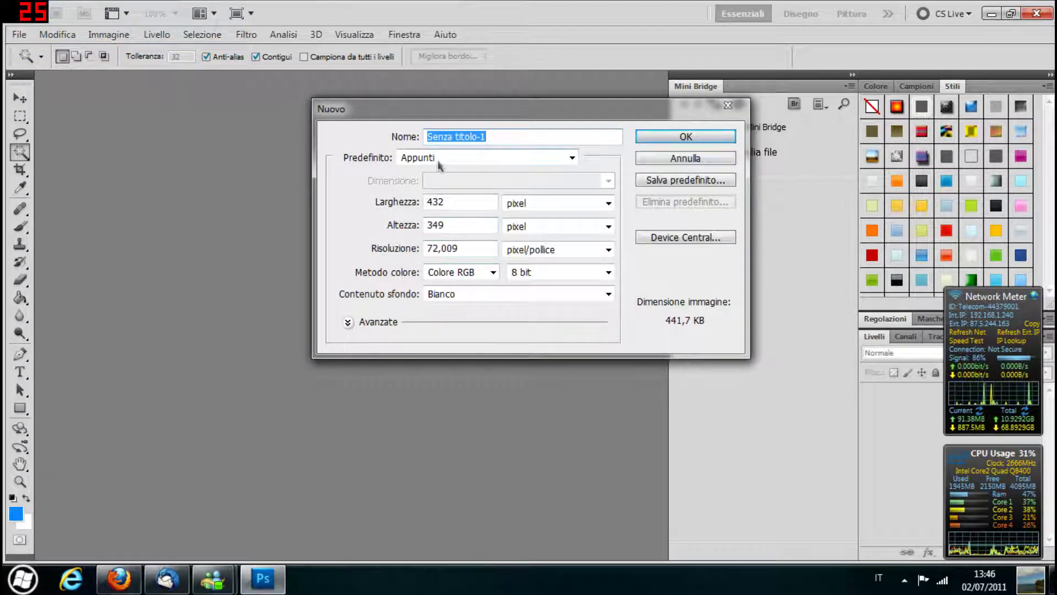
{"action": "left_click", "coordinate": [510, 160]}
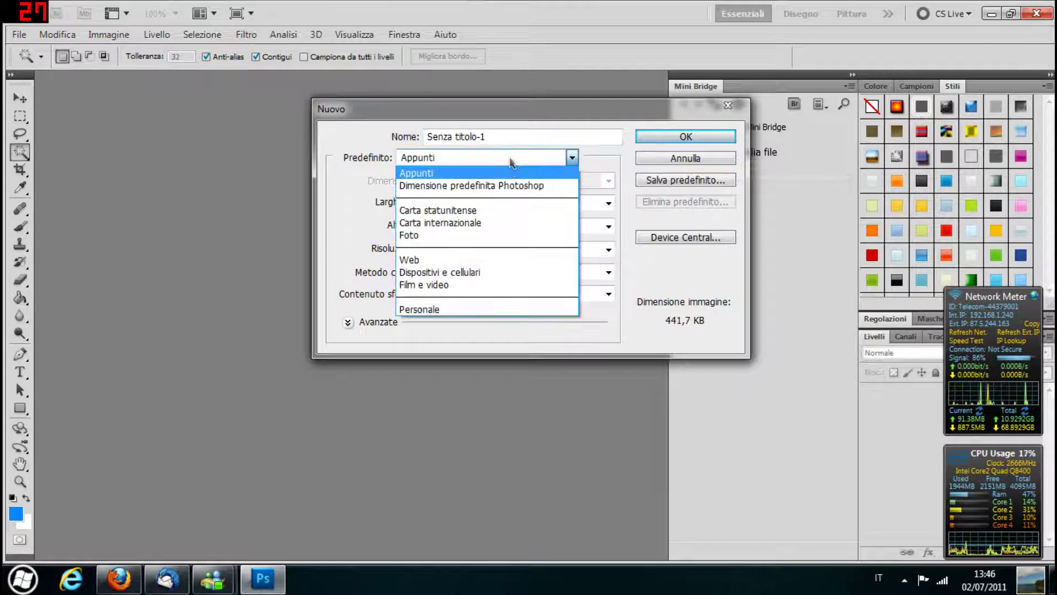
{"action": "left_click", "coordinate": [511, 161]}
{"action": "left_click_drag", "start_coordinate": [487, 136], "coordinate": [443, 137]}
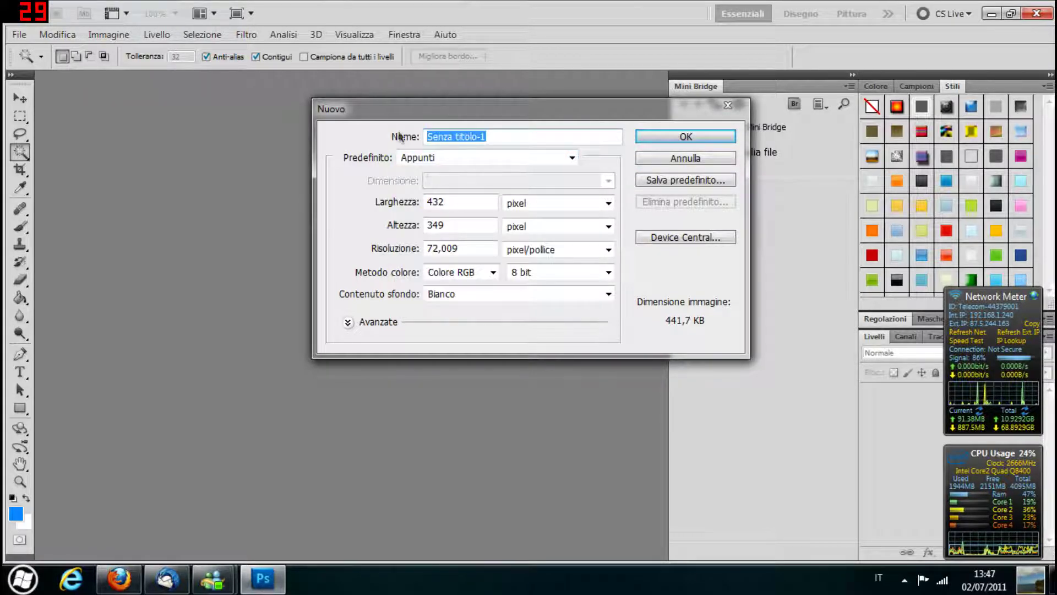
{"action": "type", "text": "Fotomontaggio 1"}
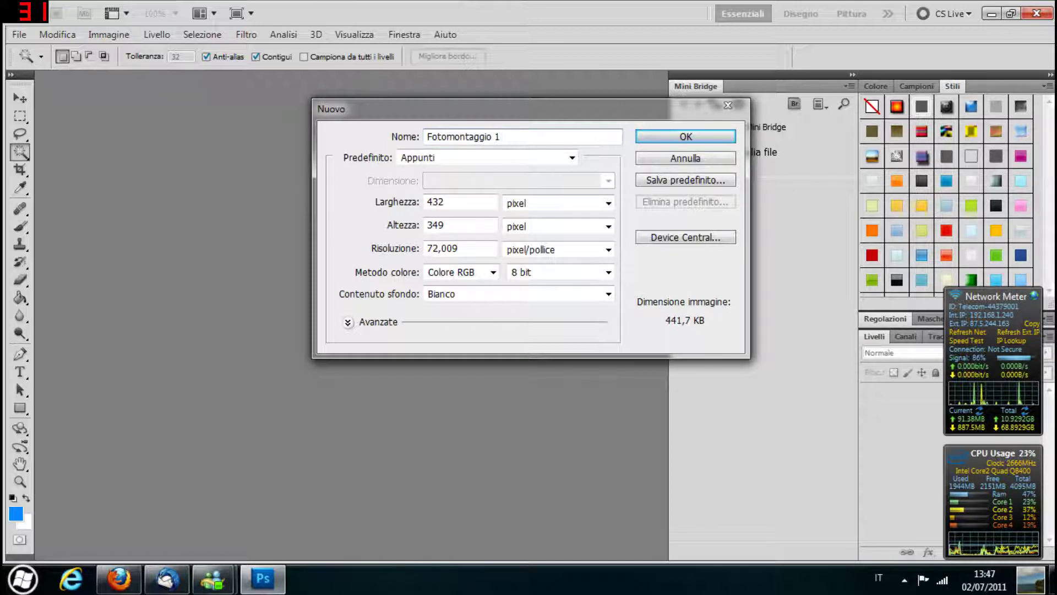
- Try the document presets, including the Web preset at 640 × 480
{"action": "left_click", "coordinate": [508, 158]}
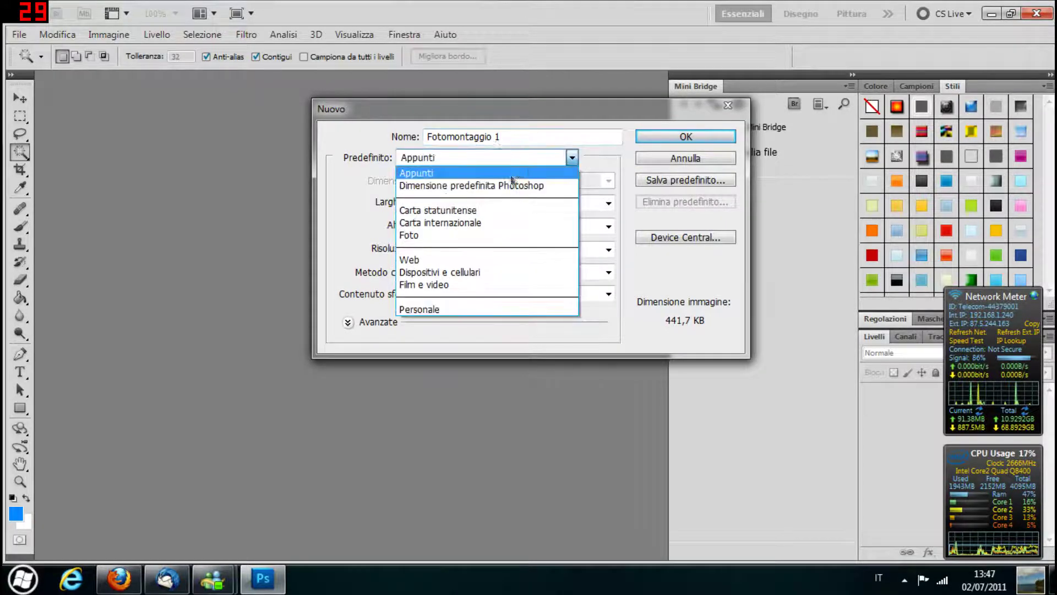
{"action": "left_click", "coordinate": [507, 173]}
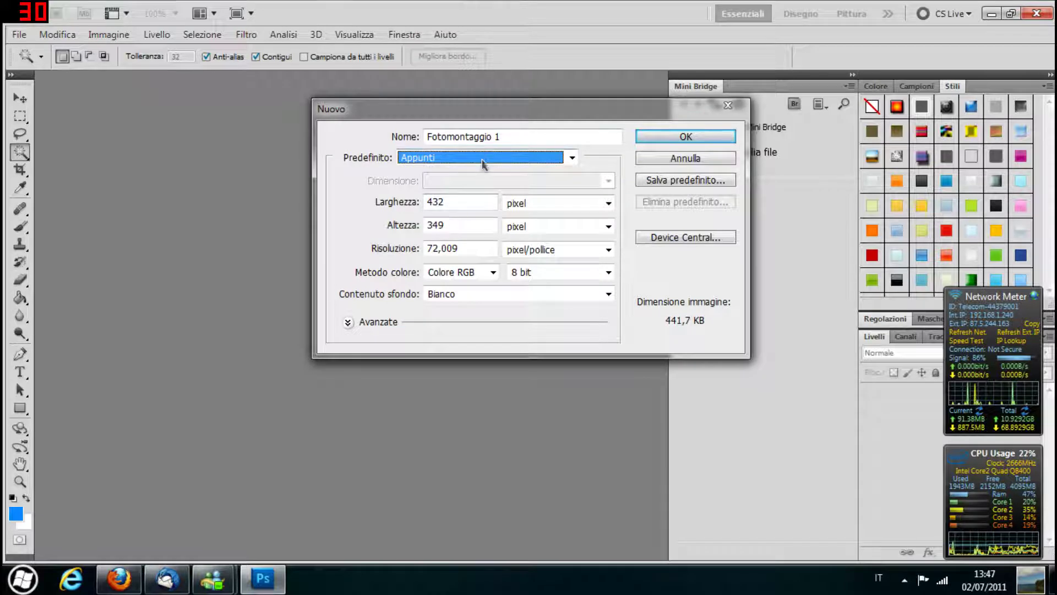
{"action": "left_click", "coordinate": [567, 159]}
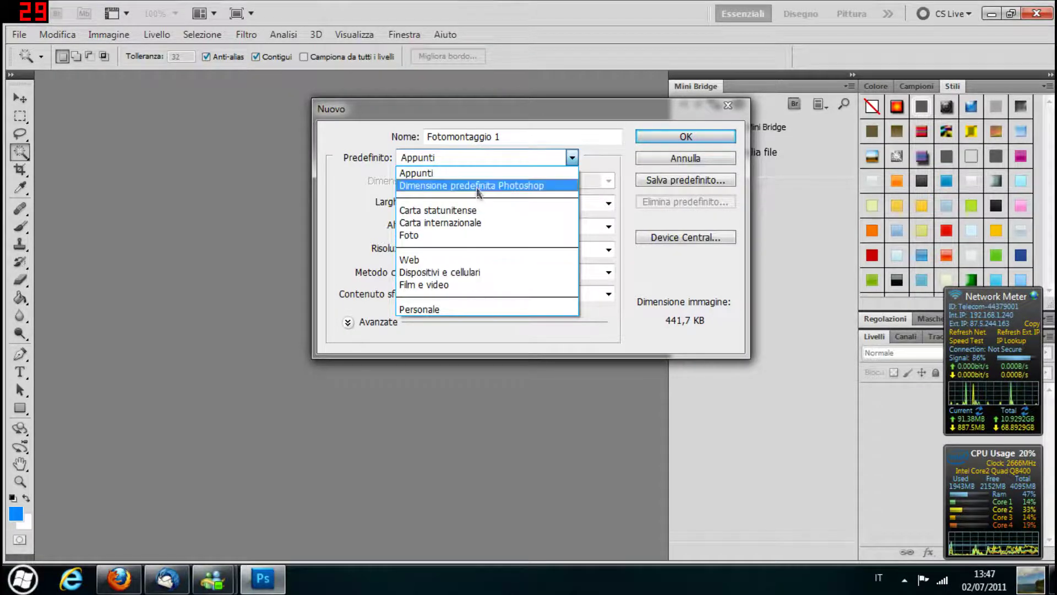
{"action": "left_click", "coordinate": [475, 263]}
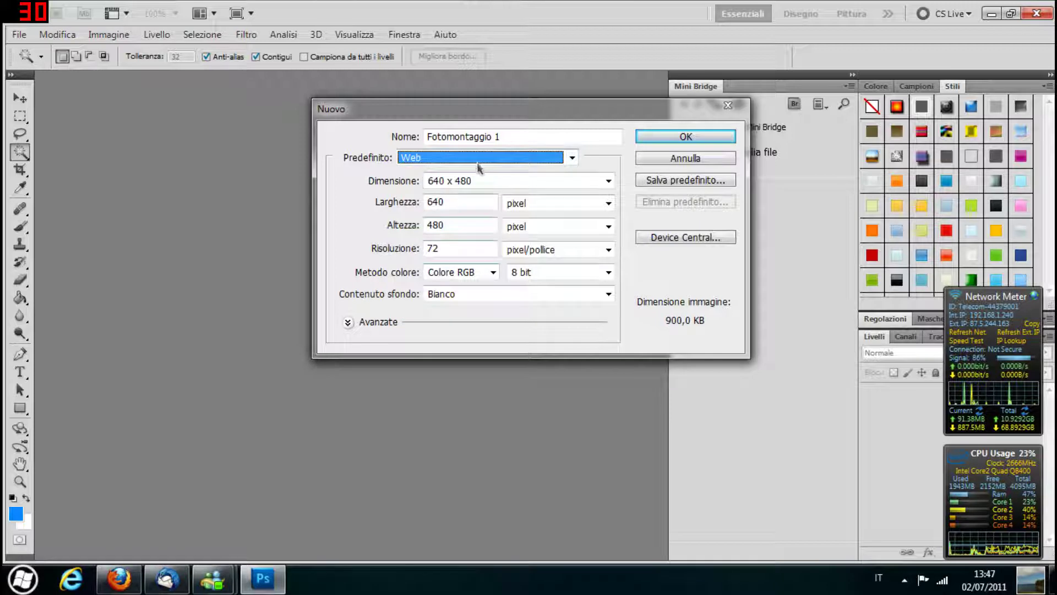
{"action": "left_click", "coordinate": [575, 184]}
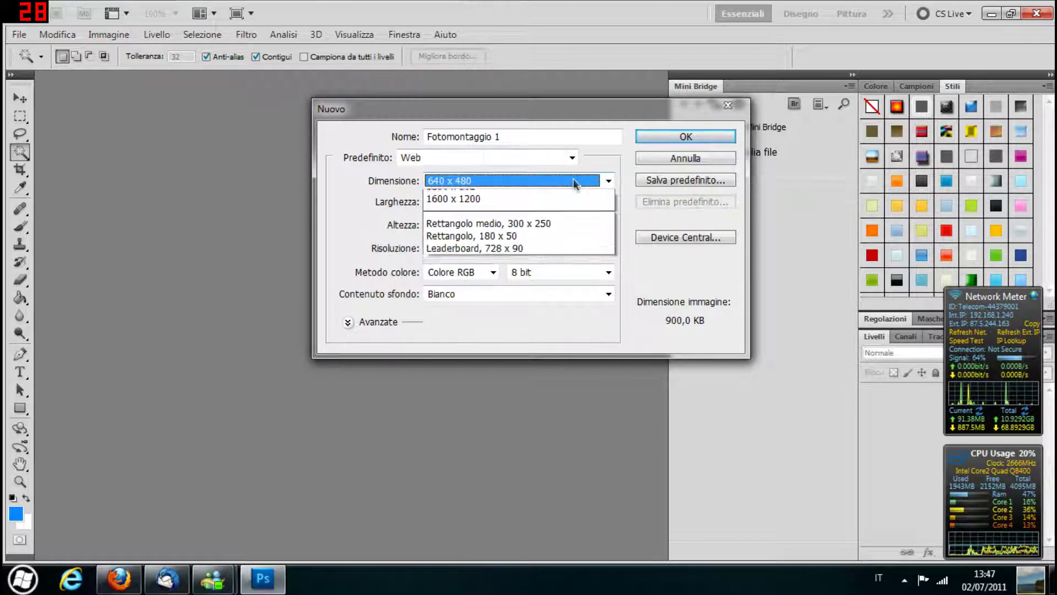
{"action": "left_click", "coordinate": [575, 184]}
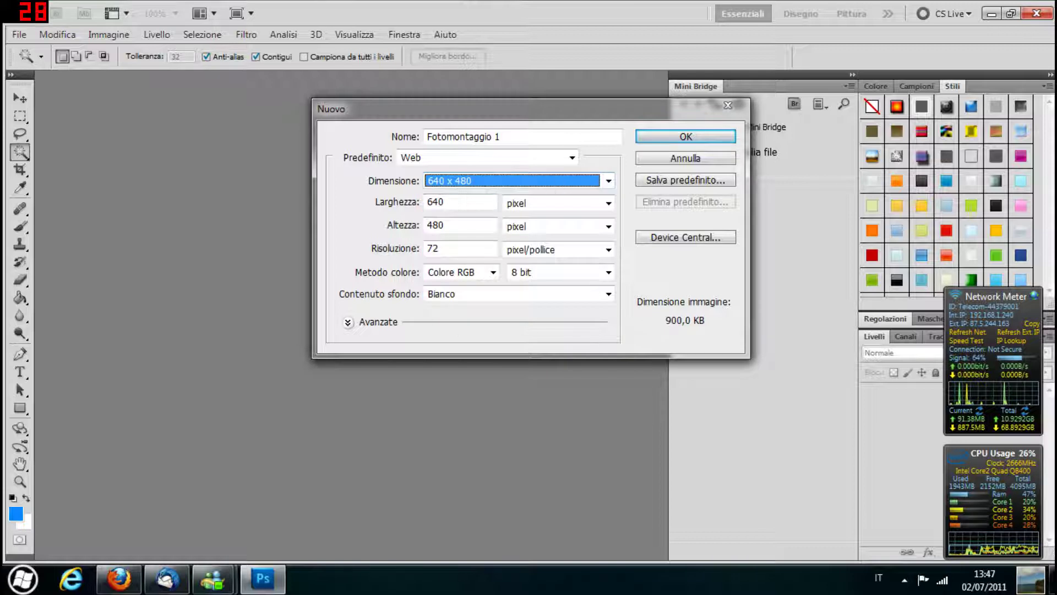
- Try the Photoshop default preset, then settle on Personale with the width in pixels
{"action": "left_click", "coordinate": [572, 157]}
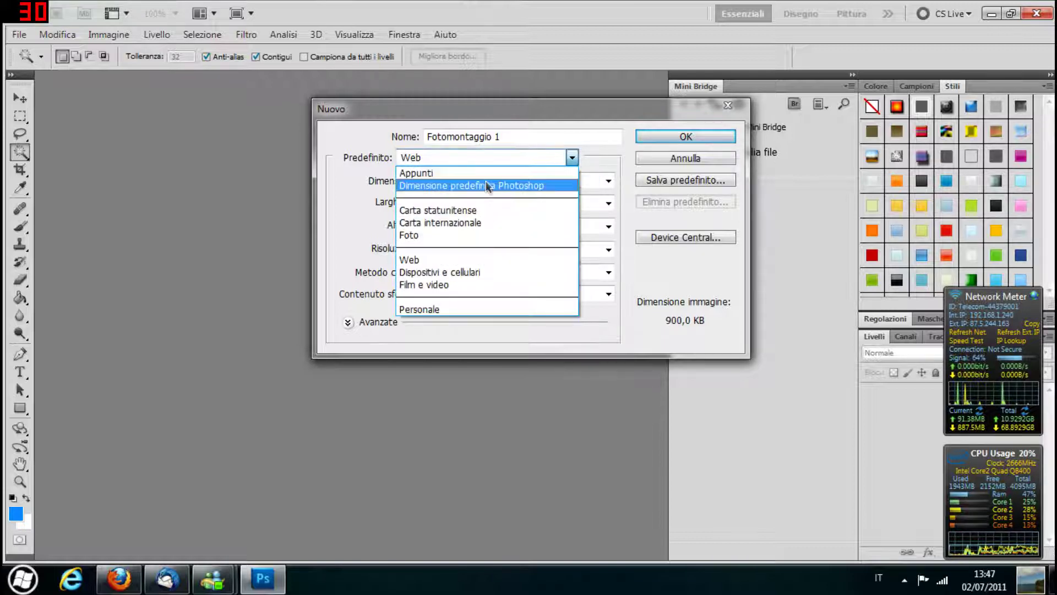
{"action": "left_click", "coordinate": [487, 185]}
{"action": "left_click", "coordinate": [573, 157]}
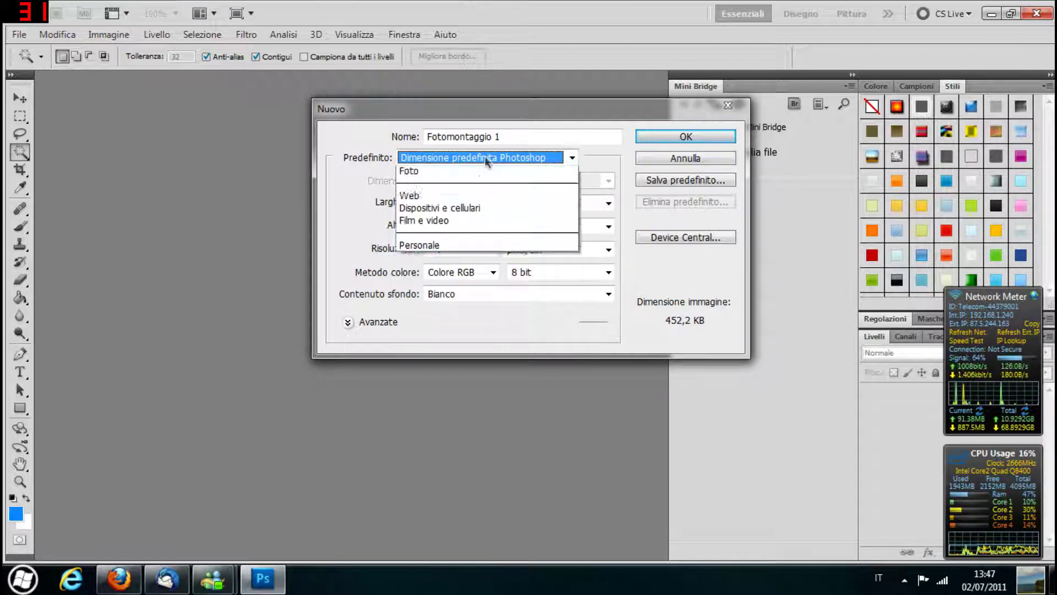
{"action": "left_click", "coordinate": [432, 309]}
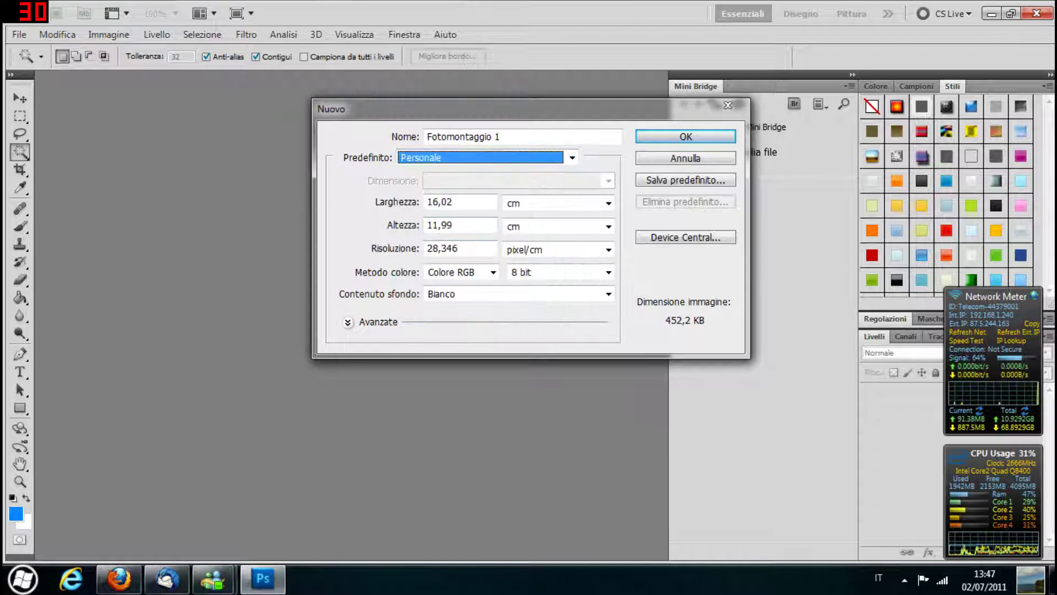
{"action": "left_click", "coordinate": [548, 205]}
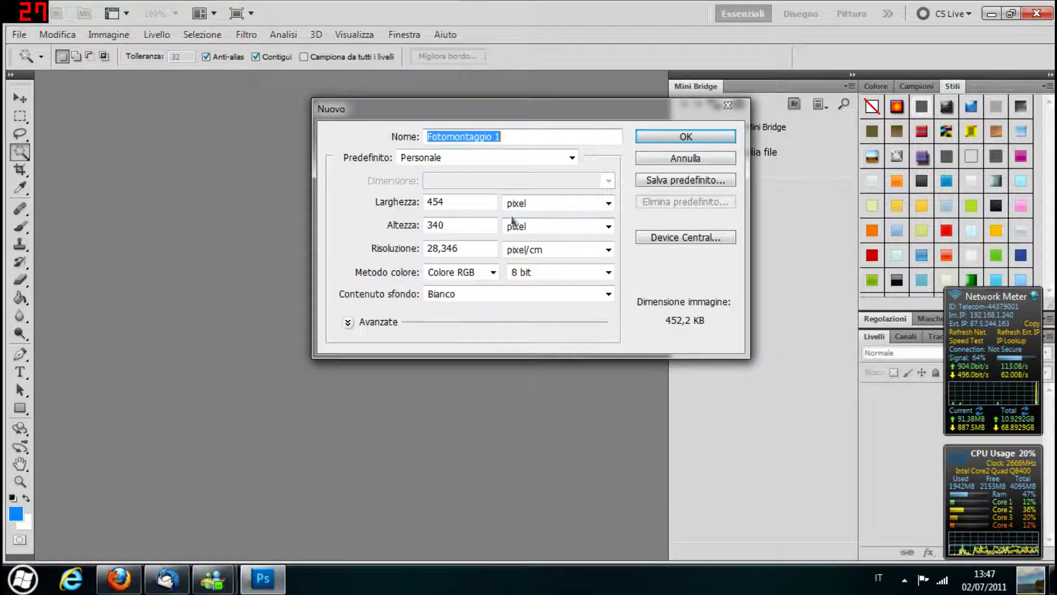
- Enter width 1024, height 768 and resolution 72
{"action": "key", "text": "Tab"}
{"action": "type", "text": "10"}
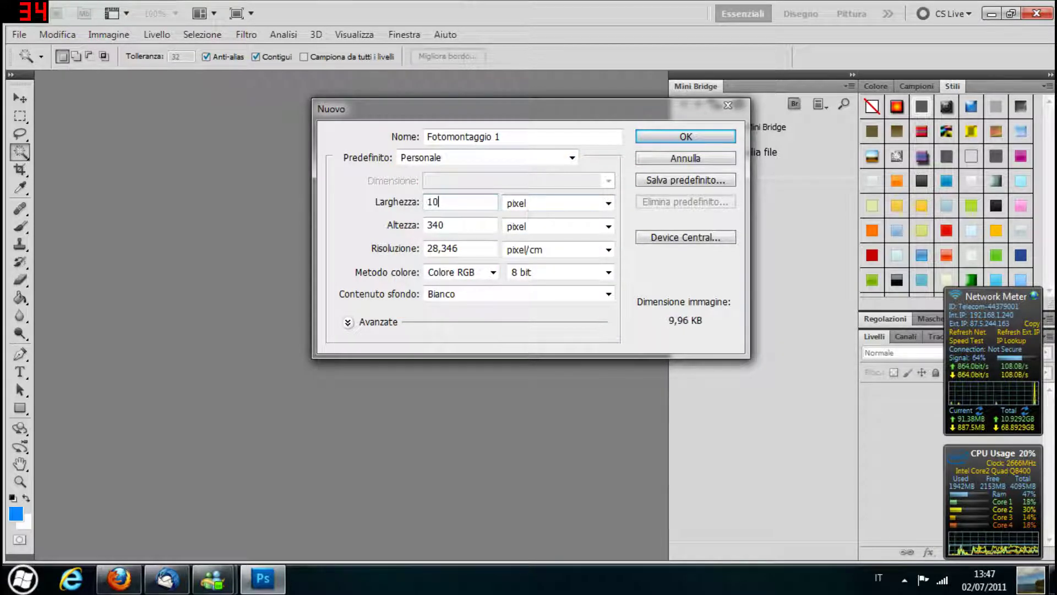
{"action": "type", "text": "24"}
{"action": "key", "text": "Tab"}
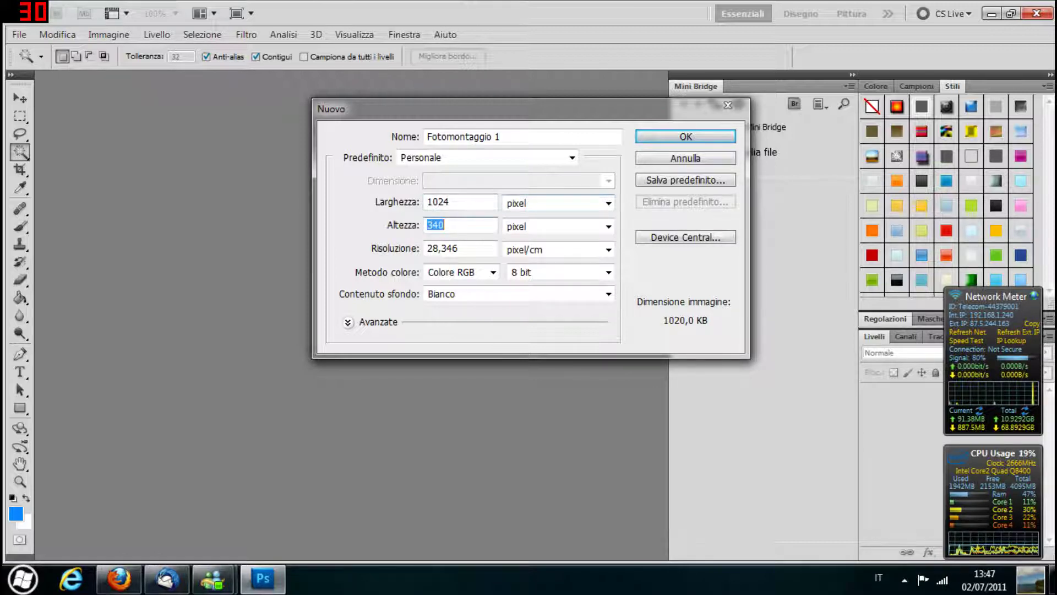
{"action": "type", "text": "768"}
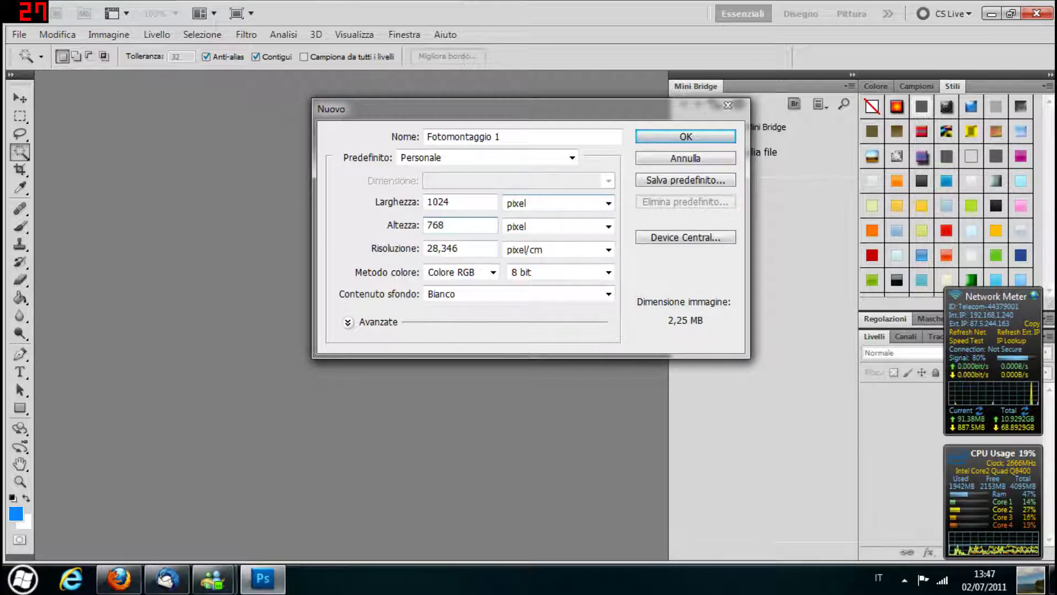
{"action": "key", "text": "Tab"}
{"action": "type", "text": "72"}
- Use pixels/inch and a white background, keep the width in pixels, and create the image
{"action": "left_click", "coordinate": [561, 254]}
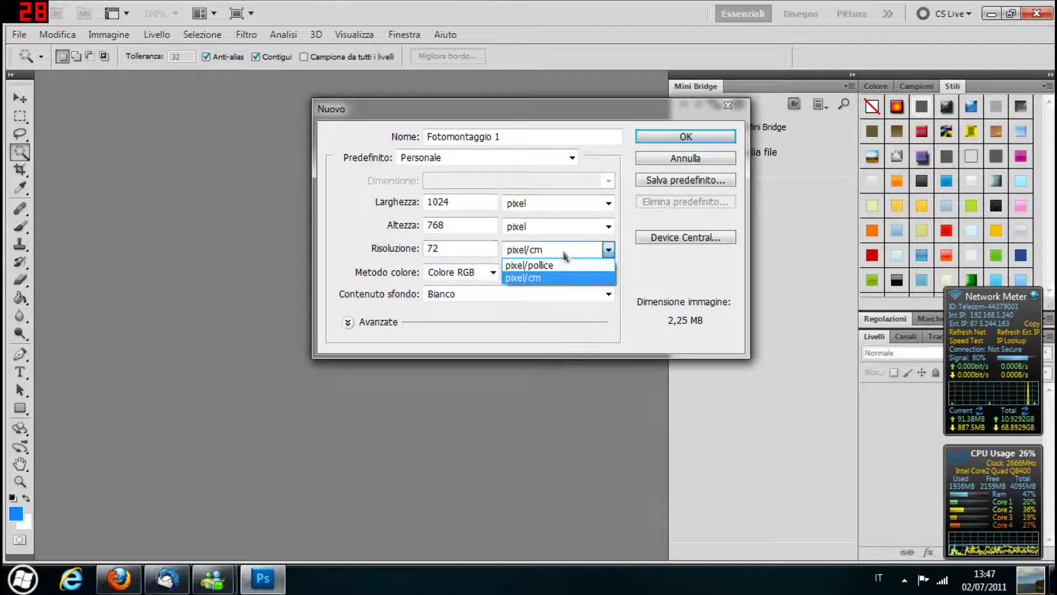
{"action": "left_click", "coordinate": [558, 263]}
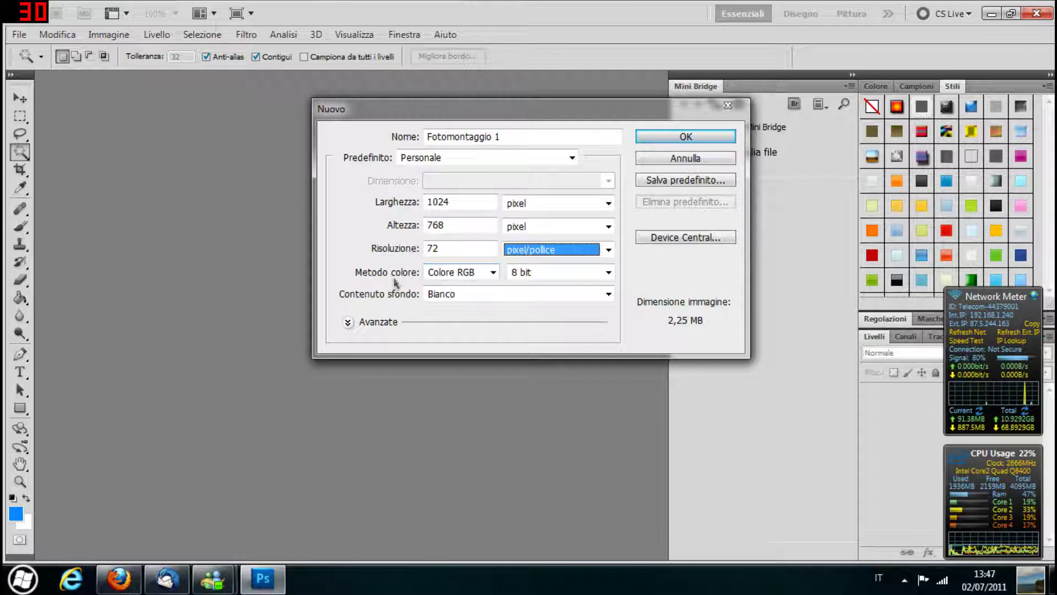
{"action": "left_click", "coordinate": [515, 297]}
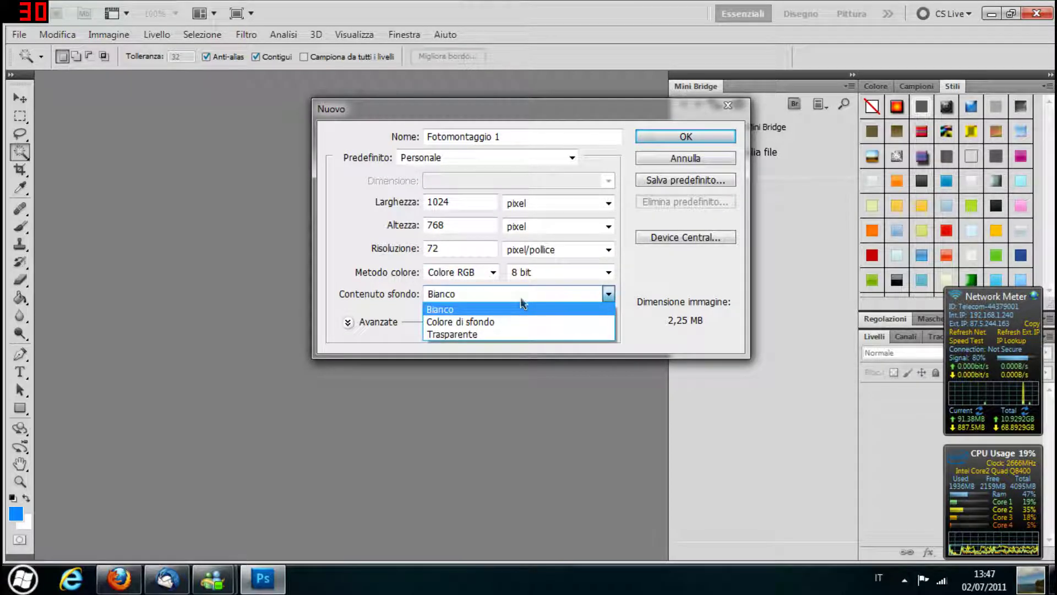
{"action": "left_click", "coordinate": [524, 308]}
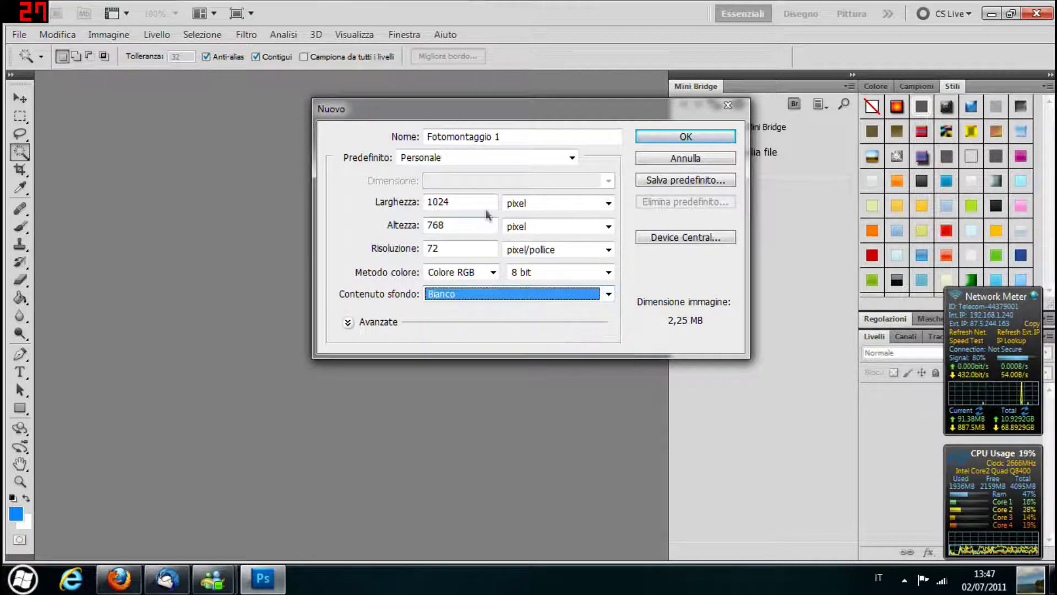
{"action": "left_click", "coordinate": [526, 203]}
{"action": "left_click", "coordinate": [527, 204]}
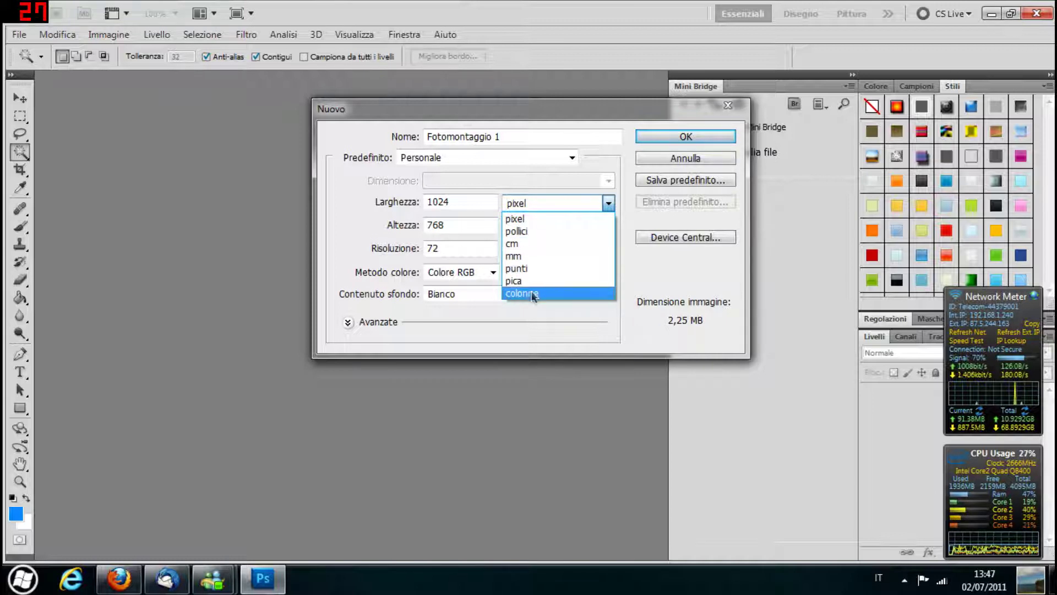
{"action": "left_click", "coordinate": [533, 219]}
{"action": "key", "text": "Tab"}
{"action": "key", "text": "Tab"}
{"action": "key", "text": "Tab"}
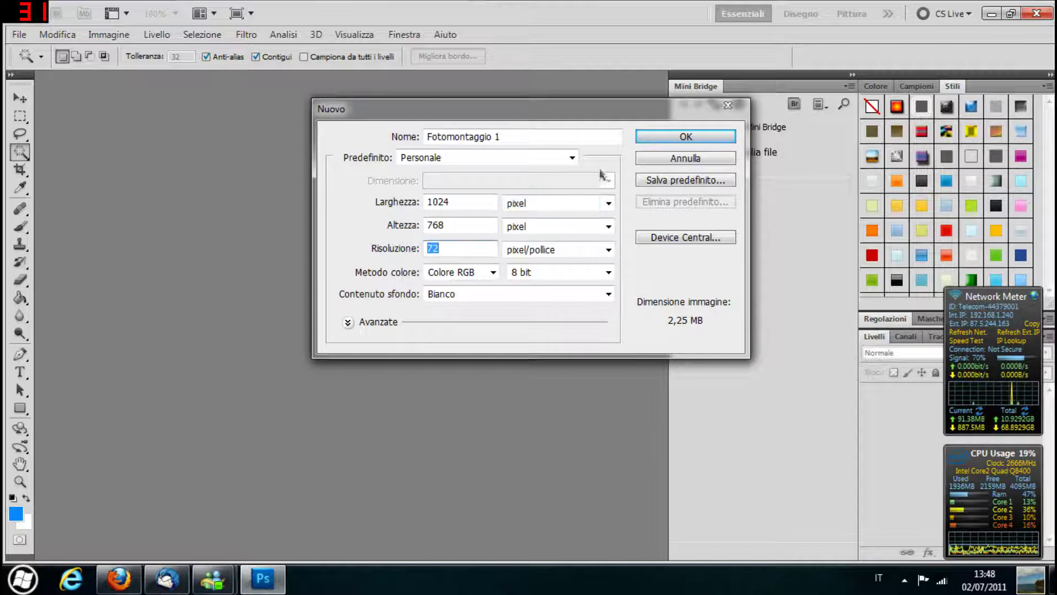
{"action": "left_click", "coordinate": [686, 137]}
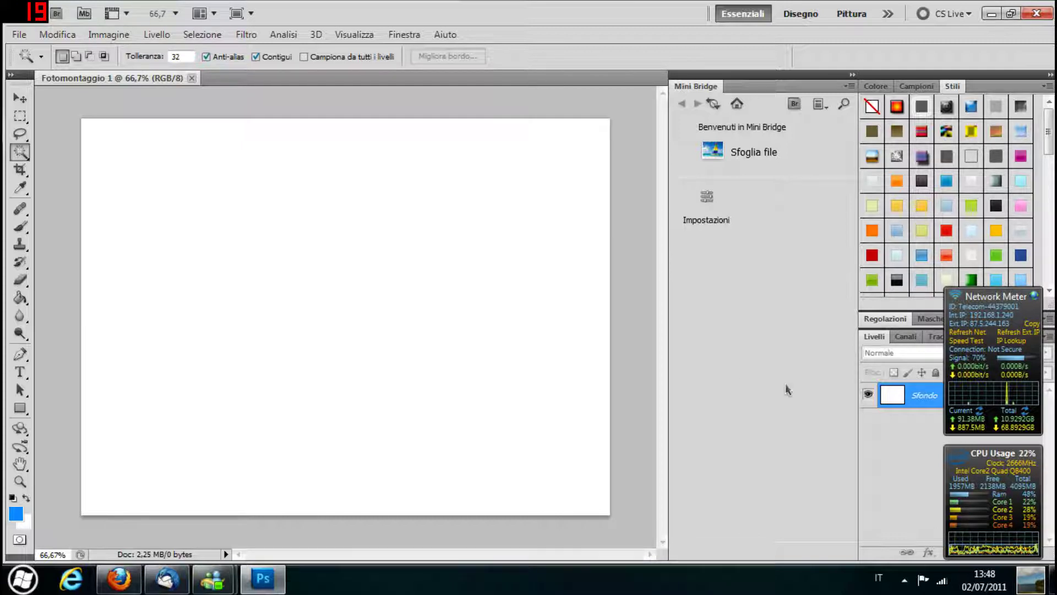
{"action": "mouse_move", "coordinate": [982, 314]}
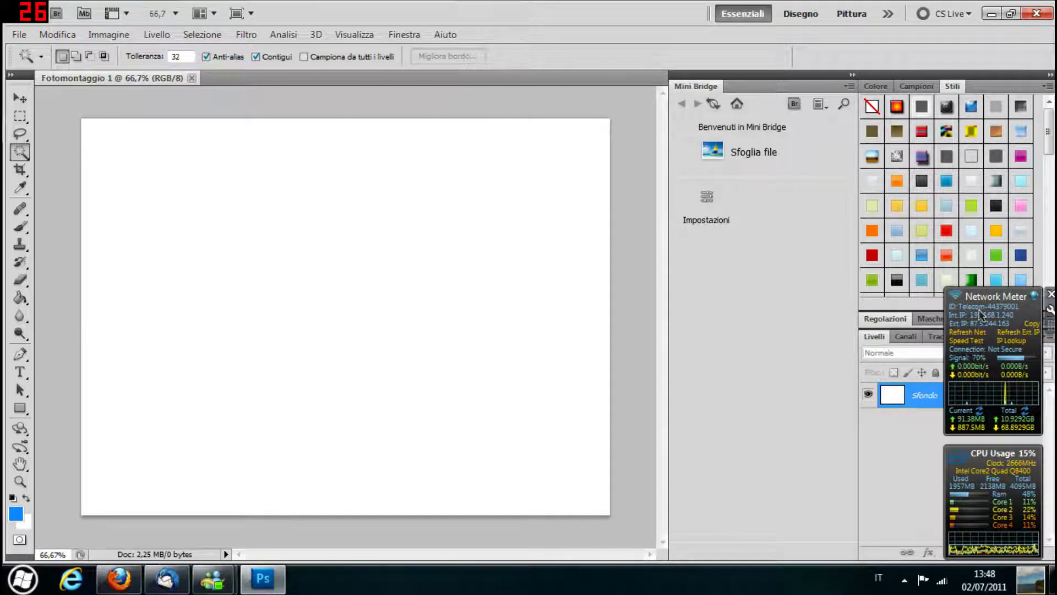
- Turn off the Network Meter gadget's always-on-top, clear the desktop, and return to Photoshop's File menu
{"action": "right_click", "coordinate": [974, 396]}
{"action": "left_click", "coordinate": [991, 367]}
{"action": "right_click", "coordinate": [991, 431]}
{"action": "left_click", "coordinate": [969, 384]}
{"action": "key", "text": "super+d"}
{"action": "left_click", "coordinate": [264, 578]}
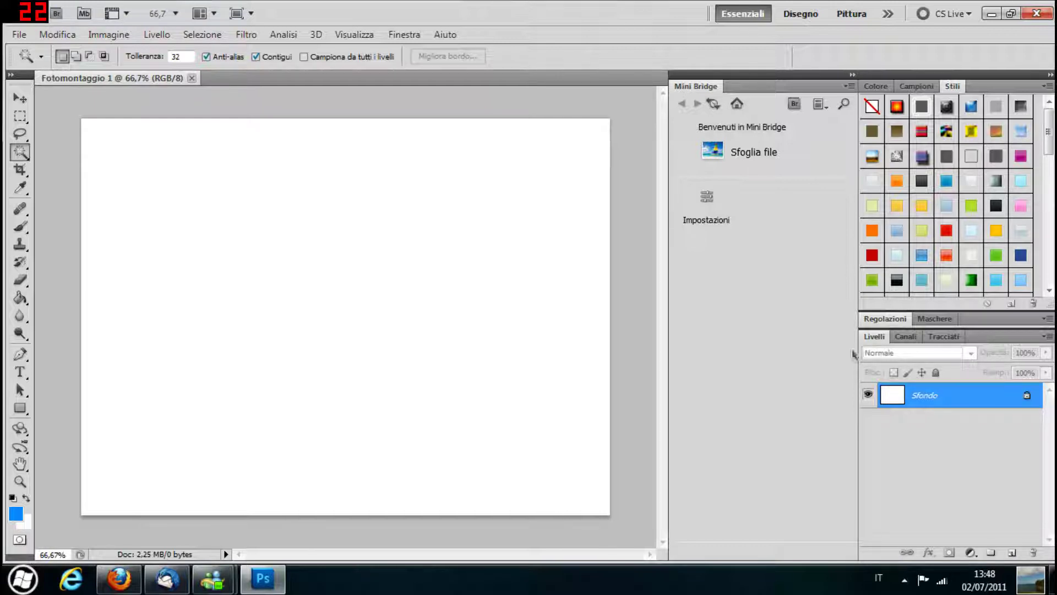
{"action": "left_click", "coordinate": [19, 35]}
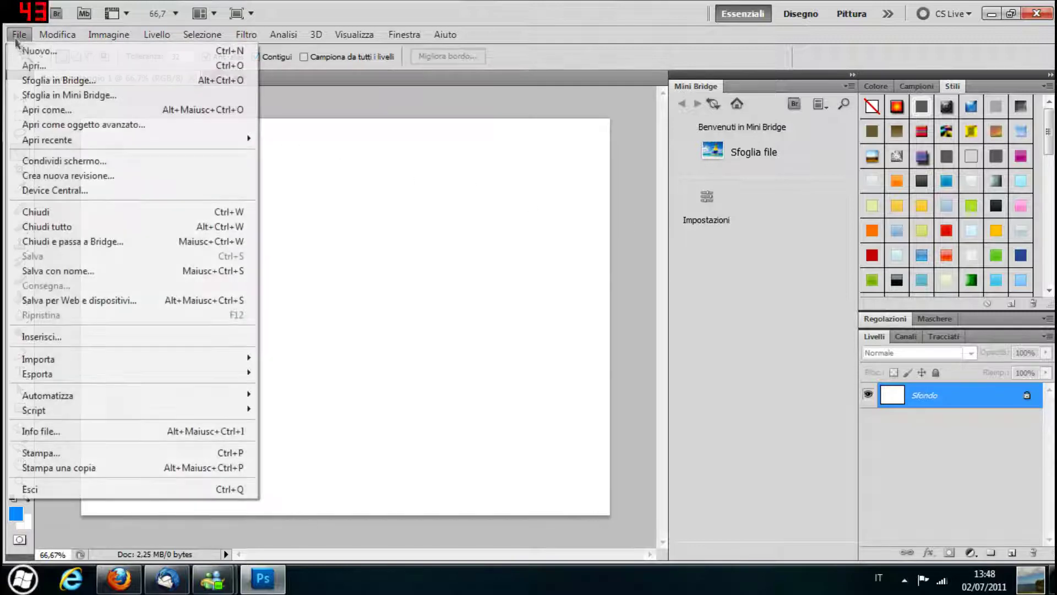
- Bring up the Apri dialog and scroll down the file list to the images
{"action": "left_click", "coordinate": [24, 67]}
{"action": "left_click", "coordinate": [468, 267]}
{"action": "scroll", "coordinate": [523, 264], "scroll_direction": "down", "scroll_amount": 3}
{"action": "scroll", "coordinate": [525, 266], "scroll_direction": "down", "scroll_amount": 1}
{"action": "scroll", "coordinate": [524, 266], "scroll_direction": "down", "scroll_amount": 1}
{"action": "scroll", "coordinate": [524, 267], "scroll_direction": "down", "scroll_amount": 1}
{"action": "scroll", "coordinate": [524, 266], "scroll_direction": "down", "scroll_amount": 1}
{"action": "scroll", "coordinate": [523, 264], "scroll_direction": "down", "scroll_amount": 1}
{"action": "scroll", "coordinate": [523, 264], "scroll_direction": "down", "scroll_amount": 1}
{"action": "scroll", "coordinate": [523, 263], "scroll_direction": "down", "scroll_amount": 1}
{"action": "scroll", "coordinate": [522, 263], "scroll_direction": "down", "scroll_amount": 1}
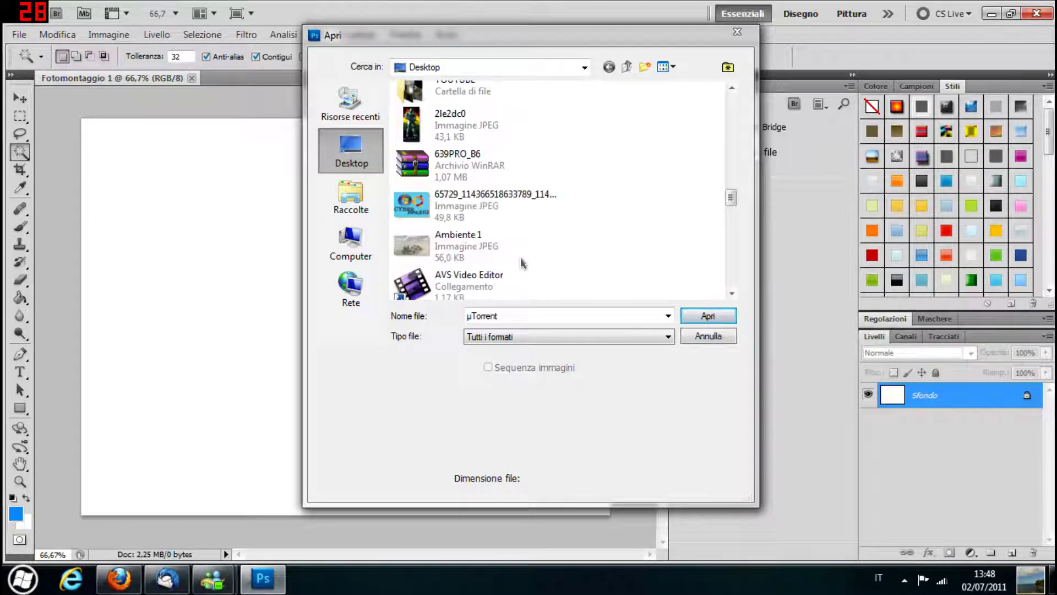
{"action": "scroll", "coordinate": [504, 247], "scroll_direction": "down", "scroll_amount": 1}
{"action": "scroll", "coordinate": [498, 235], "scroll_direction": "down", "scroll_amount": 1}
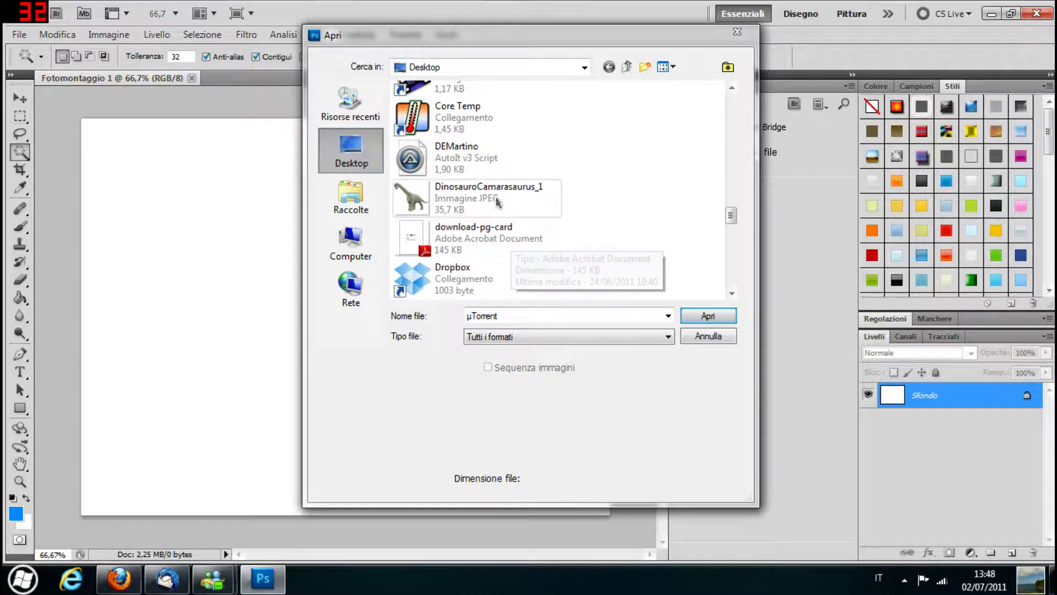
- Select DinosauroCamarasaurus_1 and spiaggia together and open them
{"action": "left_click", "coordinate": [485, 207]}
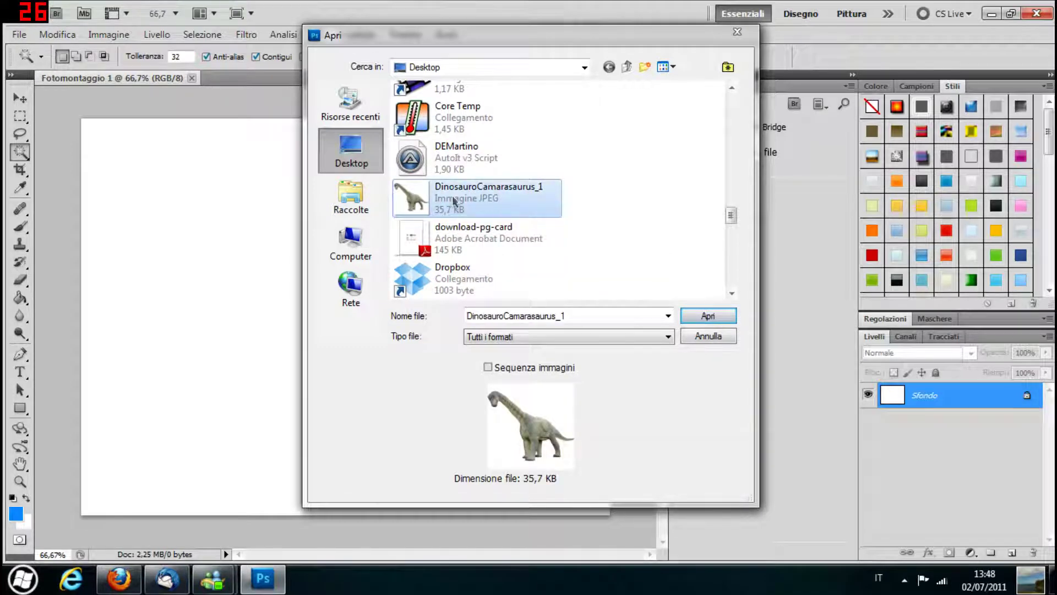
{"action": "left_click_drag", "start_coordinate": [733, 222], "coordinate": [727, 269]}
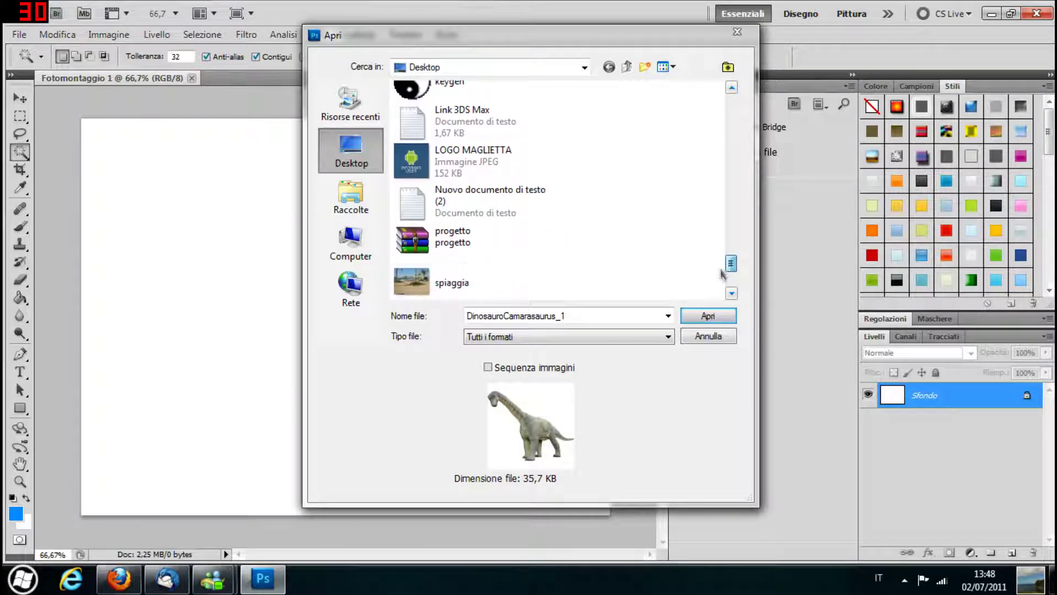
{"action": "left_click", "coordinate": [484, 236], "text": "ctrl"}
{"action": "left_click", "coordinate": [708, 313]}
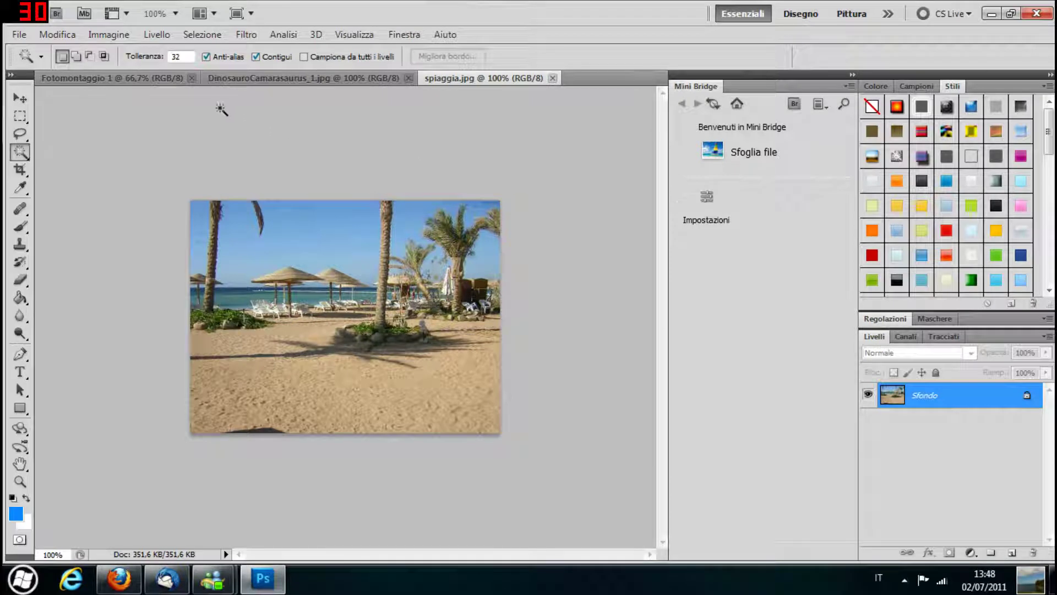
{"action": "left_click", "coordinate": [142, 78]}
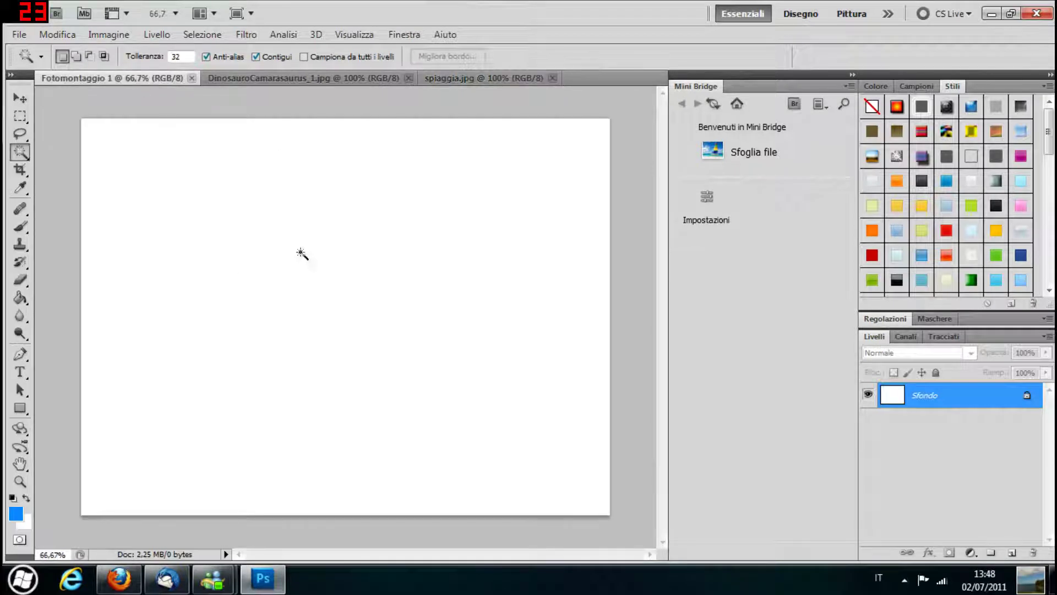
{"action": "left_click", "coordinate": [477, 79]}
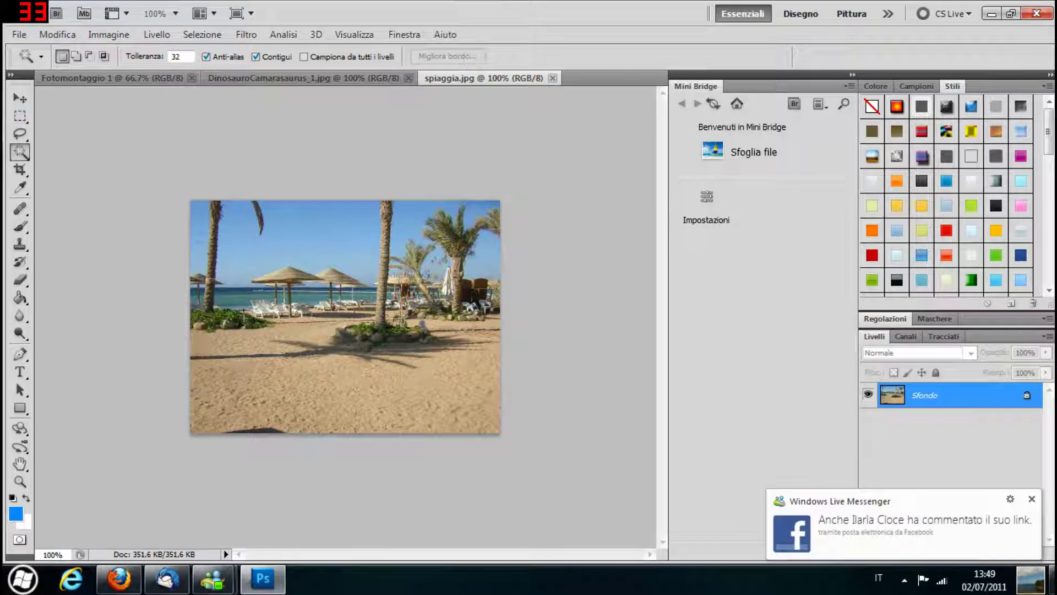
{"action": "left_click", "coordinate": [1033, 501]}
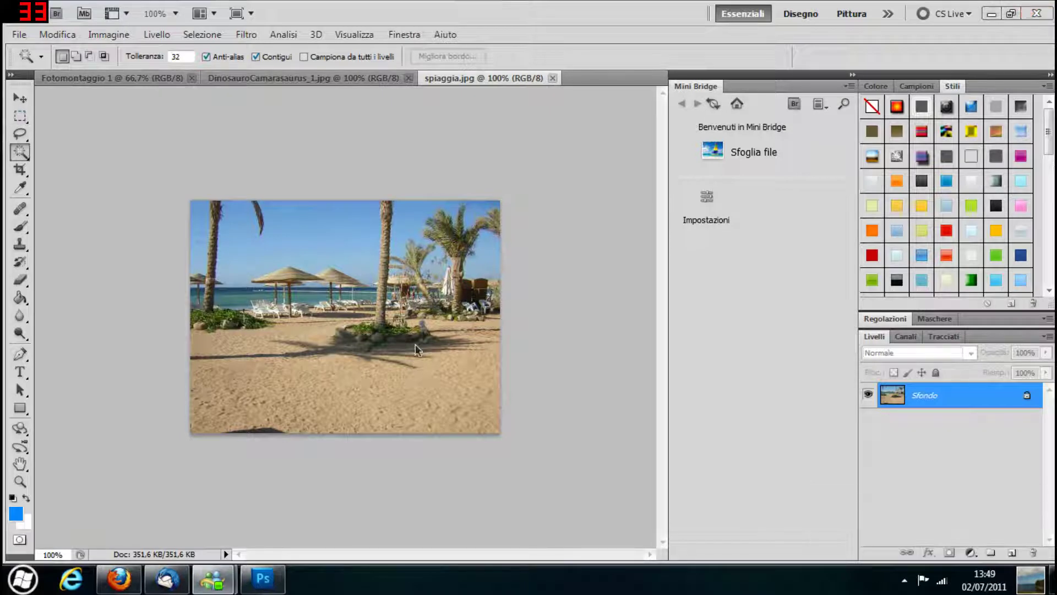
{"action": "left_click", "coordinate": [21, 118]}
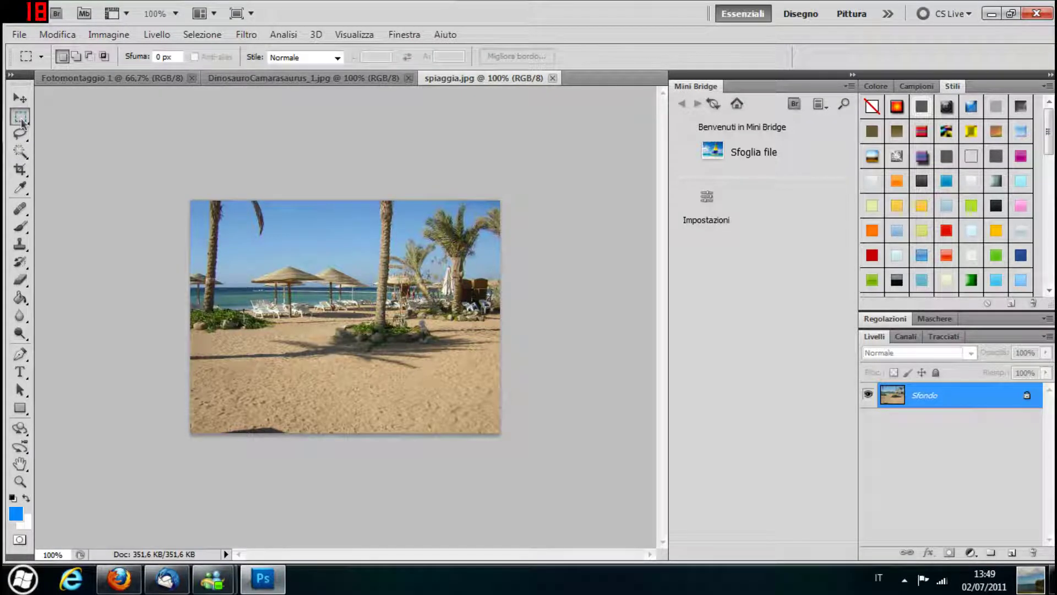
- Marquee-select the entire beach photo, copy it, and paste it into Fotomontaggio 1
{"action": "right_click", "coordinate": [22, 122]}
{"action": "left_click", "coordinate": [58, 120]}
{"action": "left_click_drag", "start_coordinate": [231, 251], "coordinate": [540, 455]}
{"action": "left_click", "coordinate": [43, 35]}
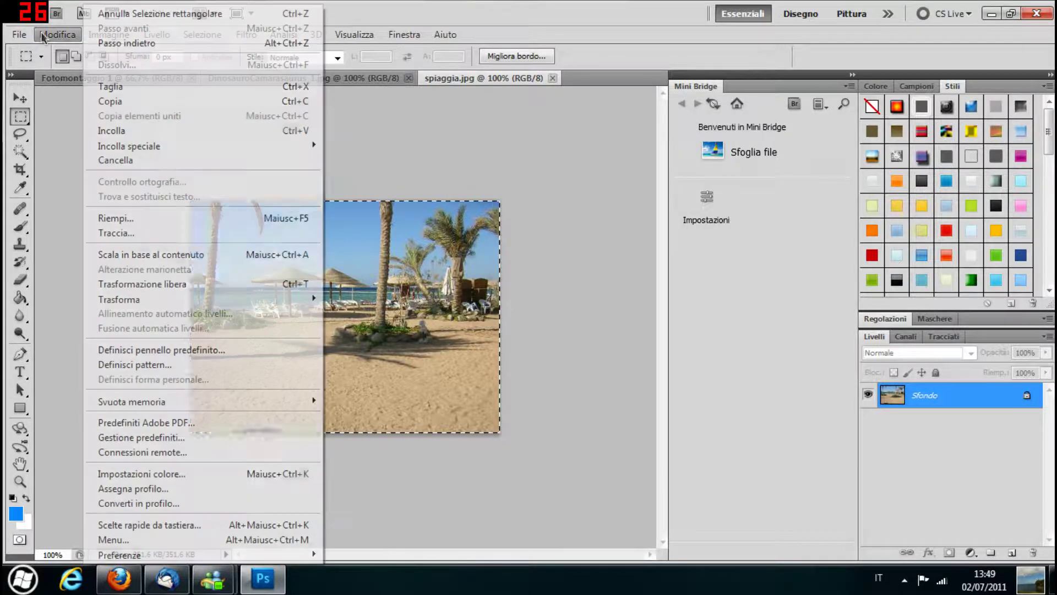
{"action": "left_click", "coordinate": [110, 101]}
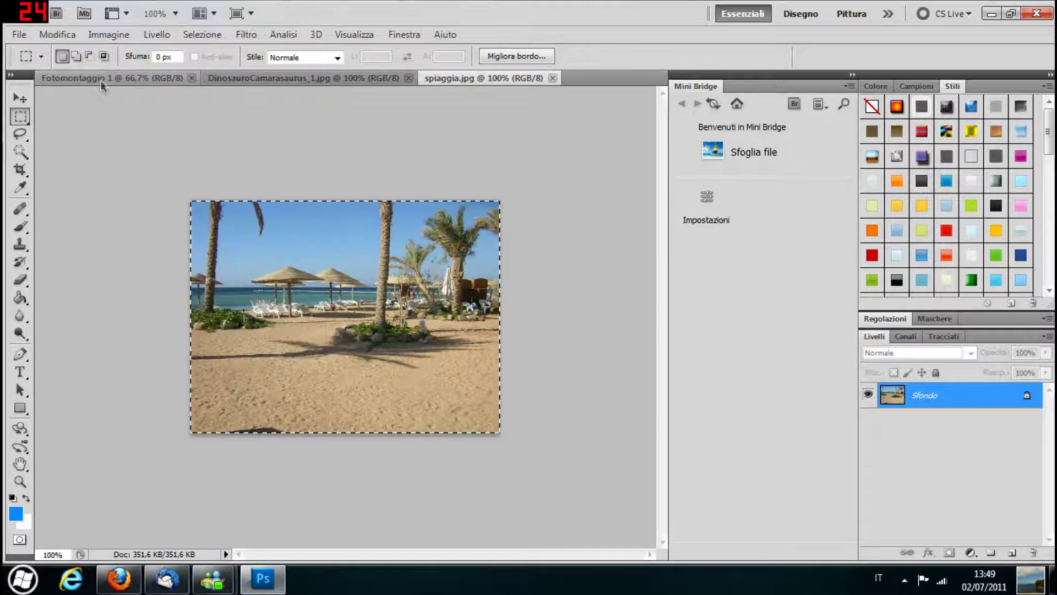
{"action": "left_click", "coordinate": [100, 80]}
{"action": "left_click", "coordinate": [58, 34]}
{"action": "left_click", "coordinate": [94, 131]}
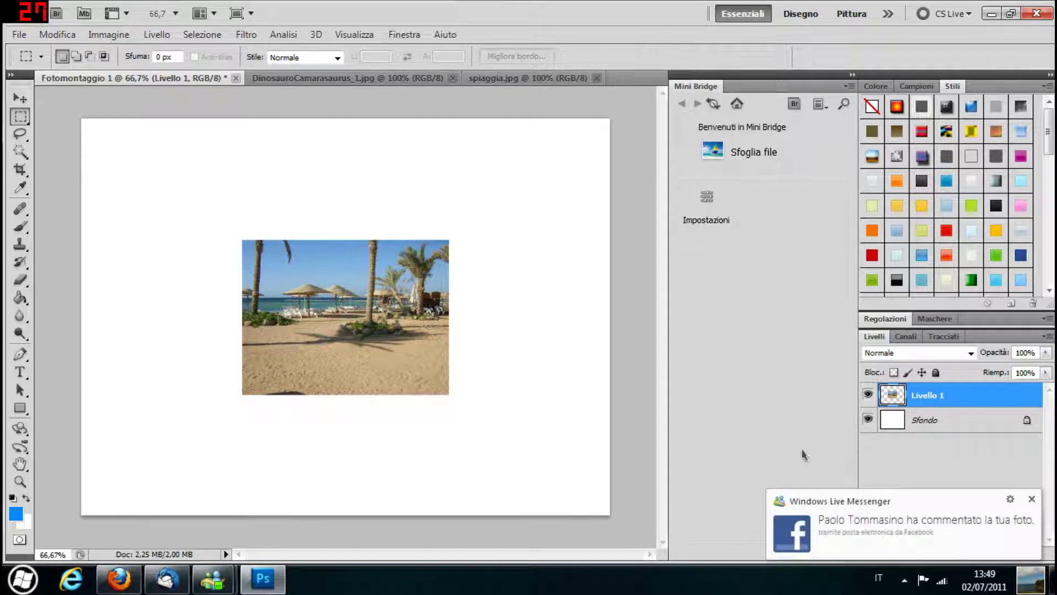
- Free-transform the beach layer, dragging its corners out to 256% to fill the canvas
{"action": "left_click", "coordinate": [1031, 500]}
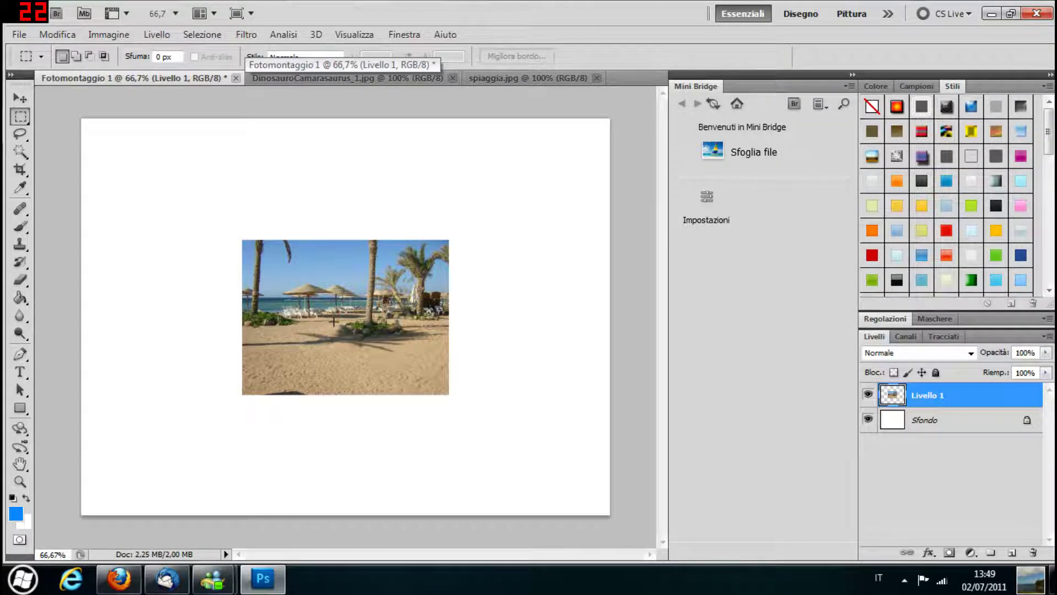
{"action": "right_click", "coordinate": [334, 321]}
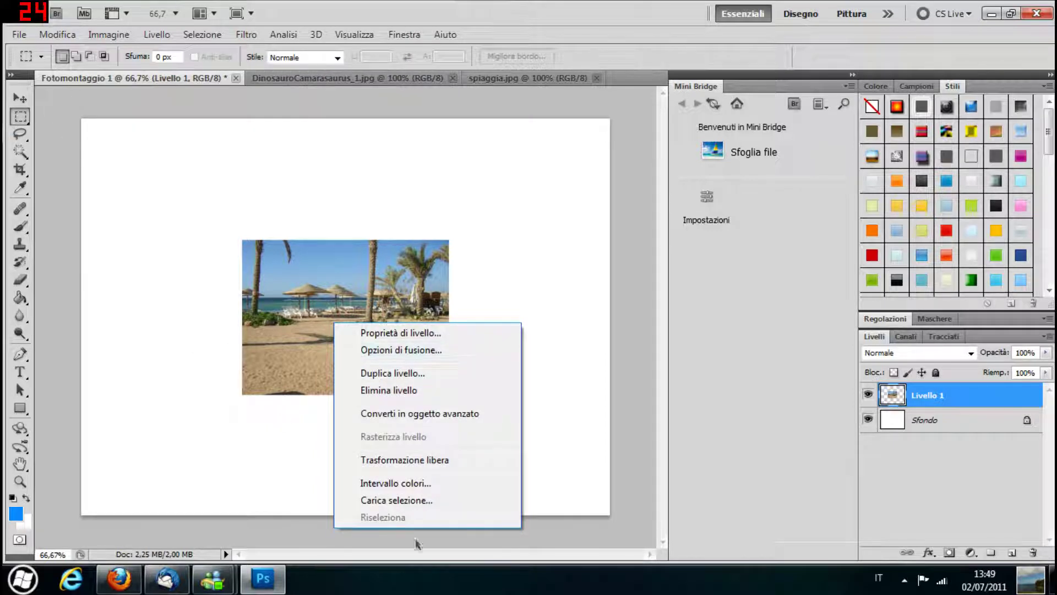
{"action": "left_click", "coordinate": [410, 466]}
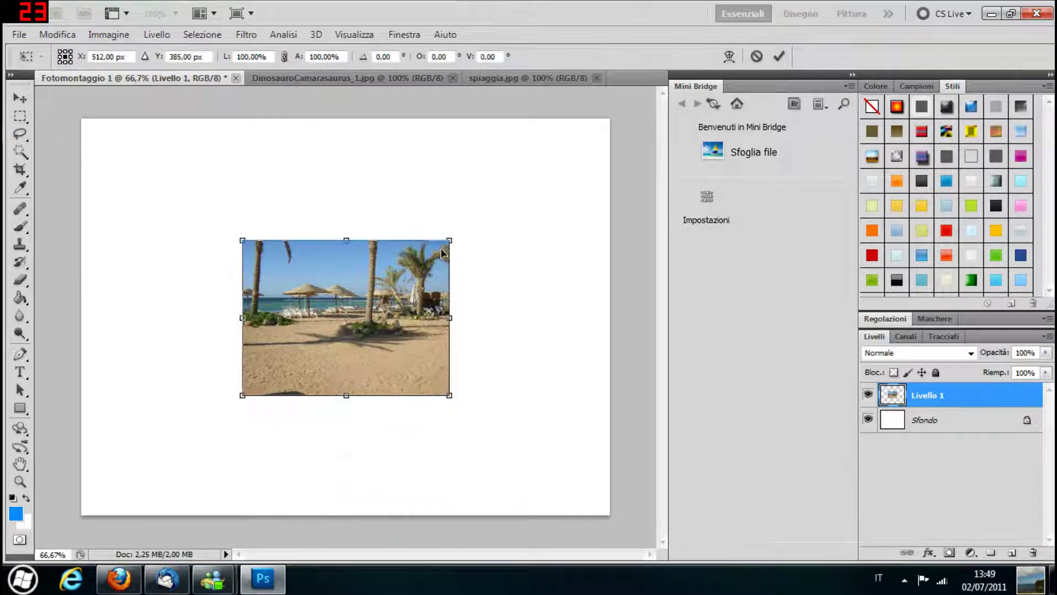
{"action": "left_click_drag", "start_coordinate": [242, 240], "coordinate": [94, 131]}
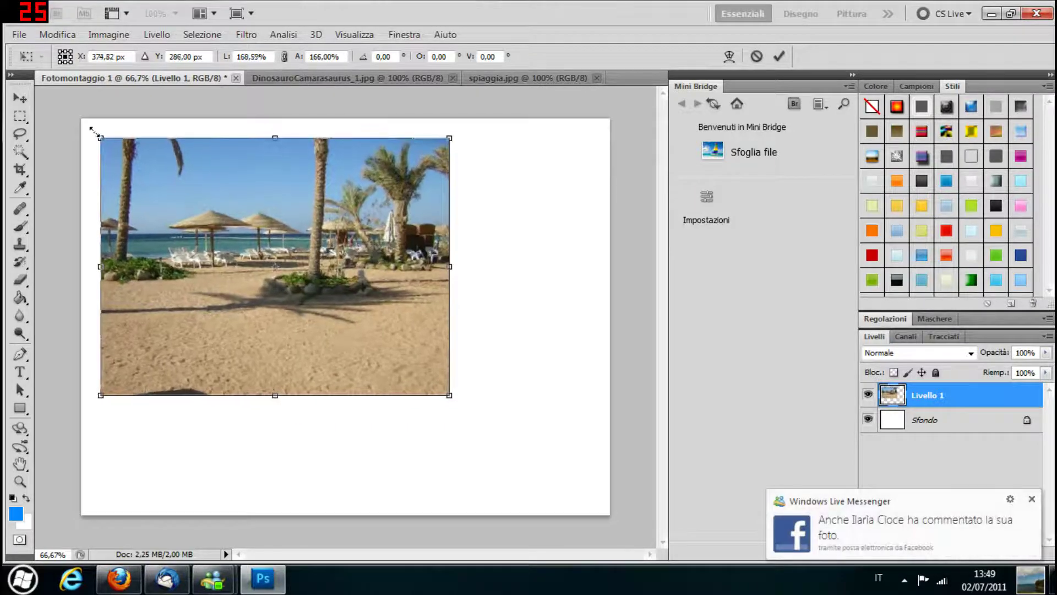
{"action": "left_click", "coordinate": [1031, 500]}
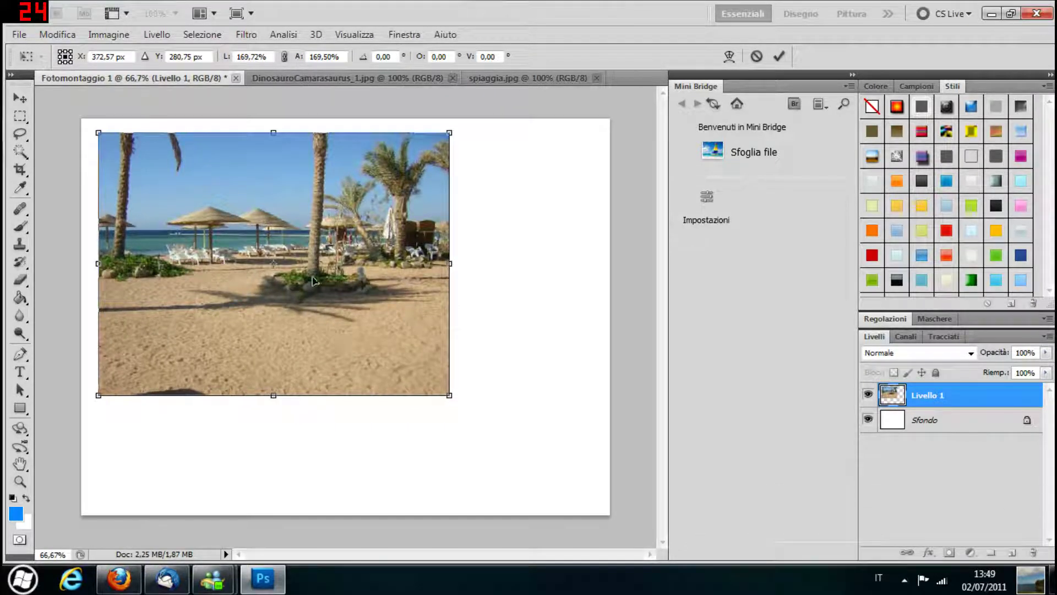
{"action": "left_click_drag", "start_coordinate": [100, 134], "coordinate": [78, 114]}
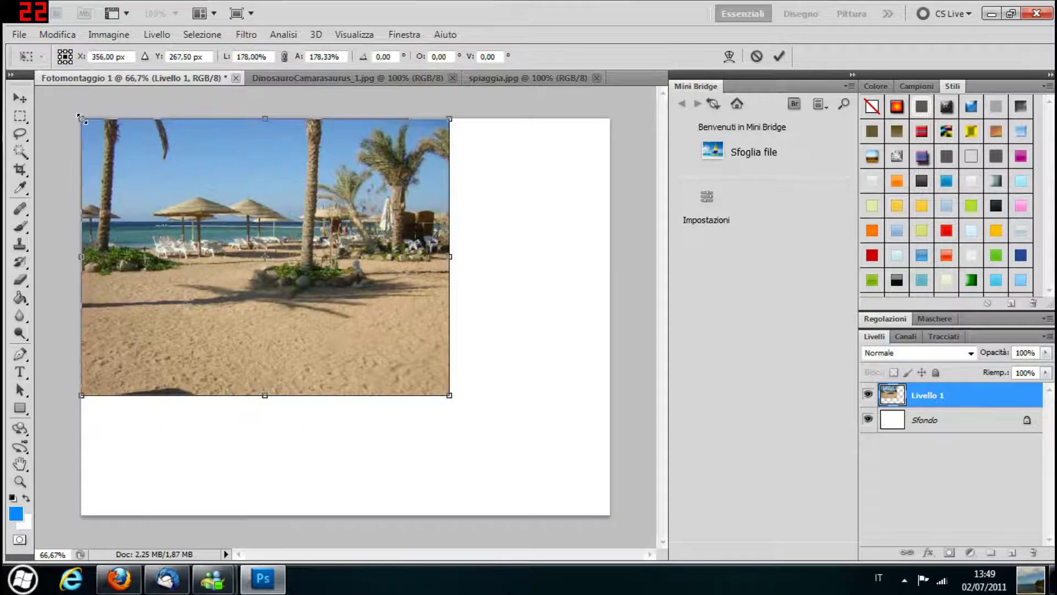
{"action": "left_click_drag", "start_coordinate": [452, 398], "coordinate": [612, 514]}
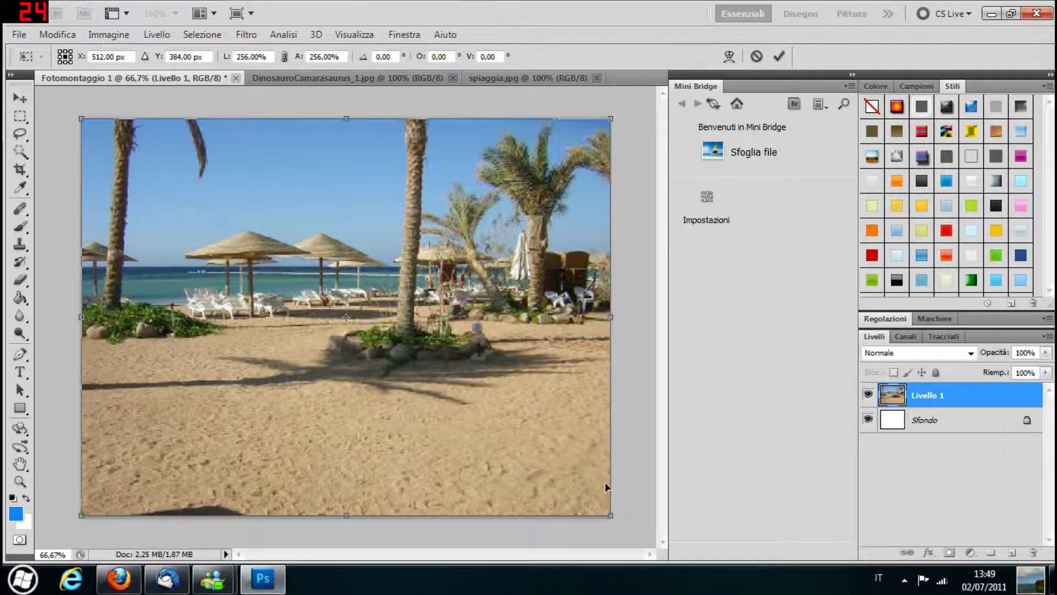
{"action": "left_click", "coordinate": [20, 98]}
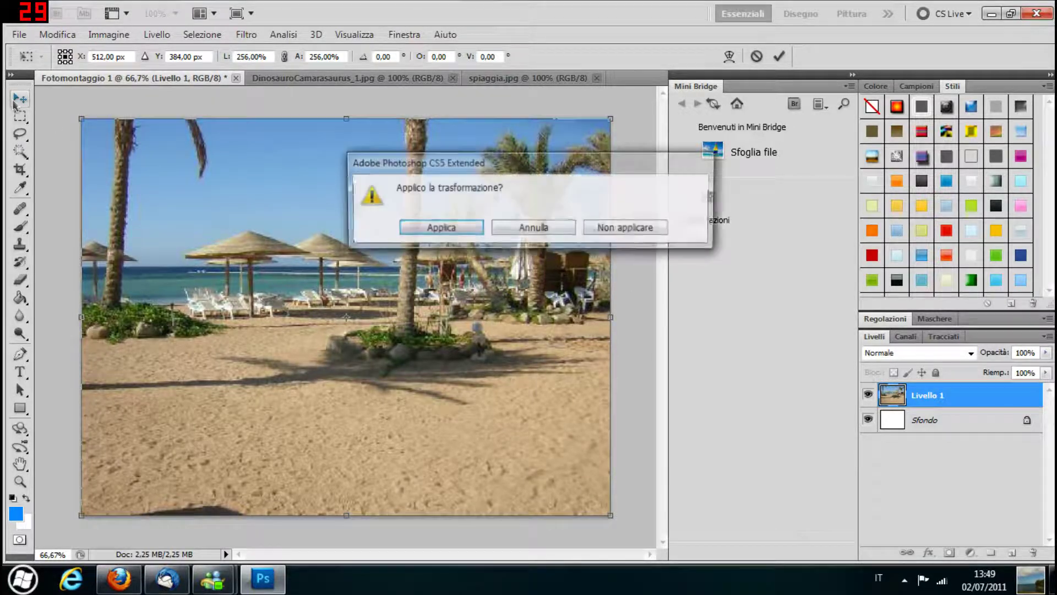
{"action": "left_click", "coordinate": [447, 229]}
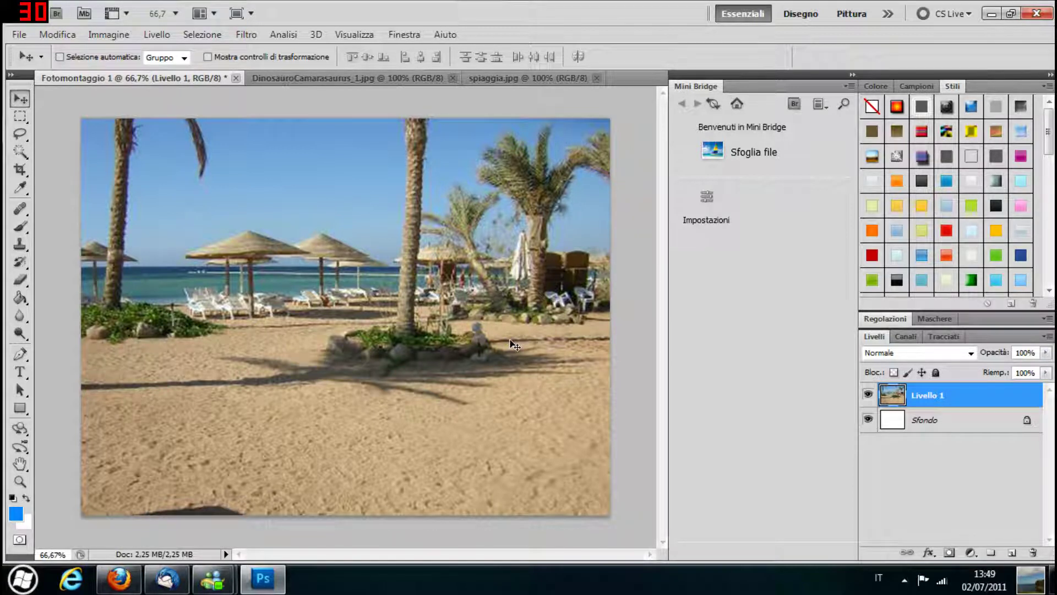
- Cycle through the document tabs, ending on DinosauroCamarasaurus_1.jpg with the Magic Wand selected
{"action": "left_click", "coordinate": [492, 78]}
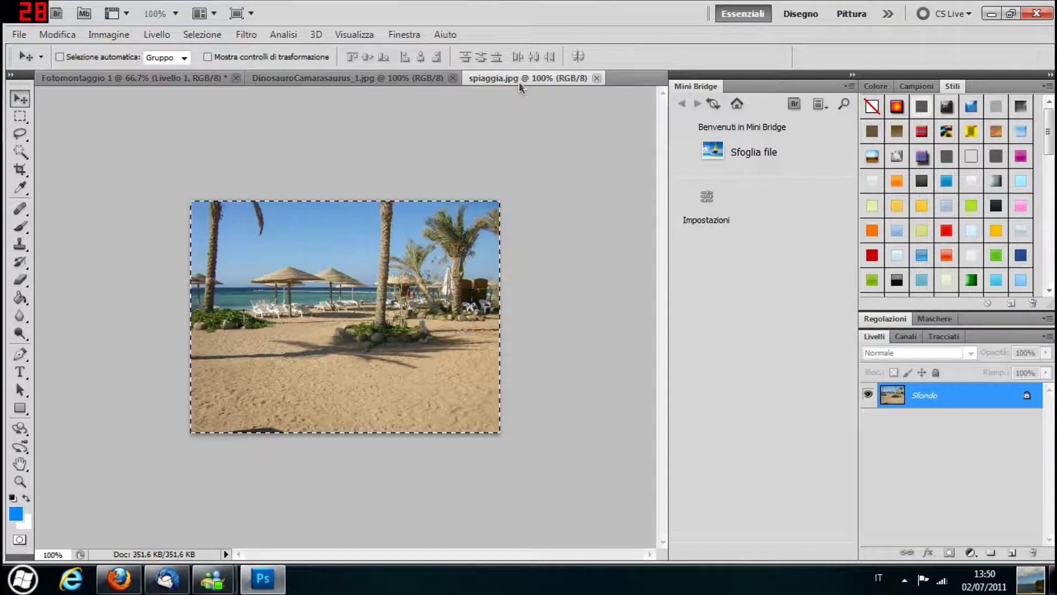
{"action": "left_click", "coordinate": [378, 78]}
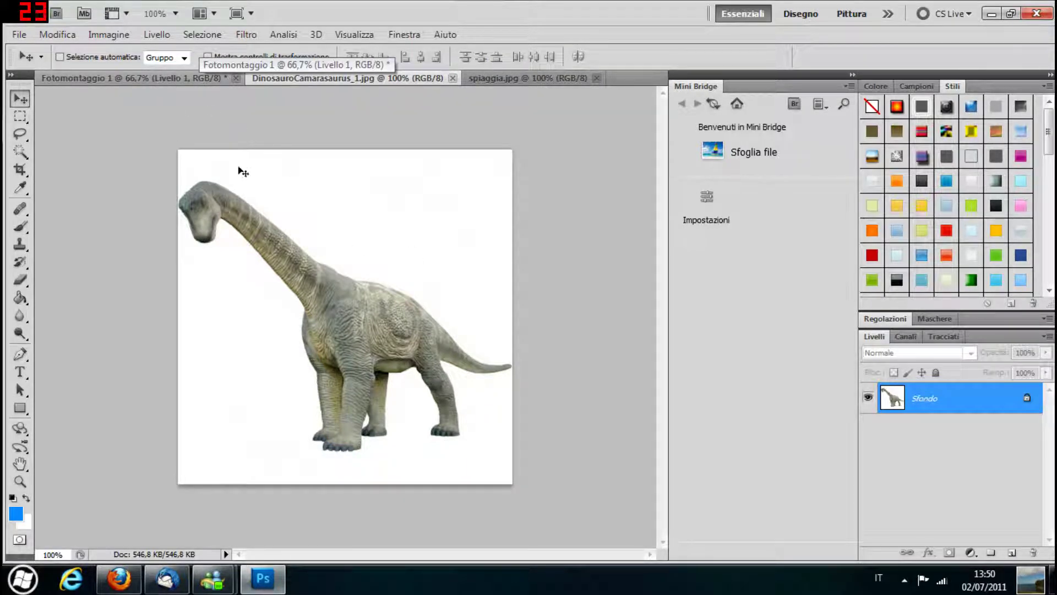
{"action": "left_click", "coordinate": [107, 78]}
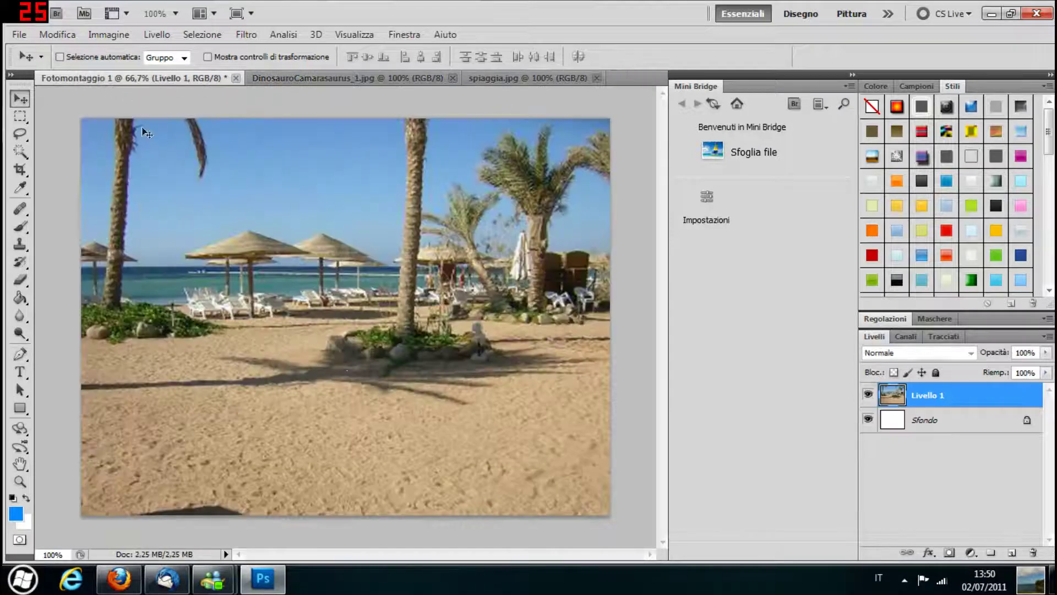
{"action": "left_click", "coordinate": [308, 80]}
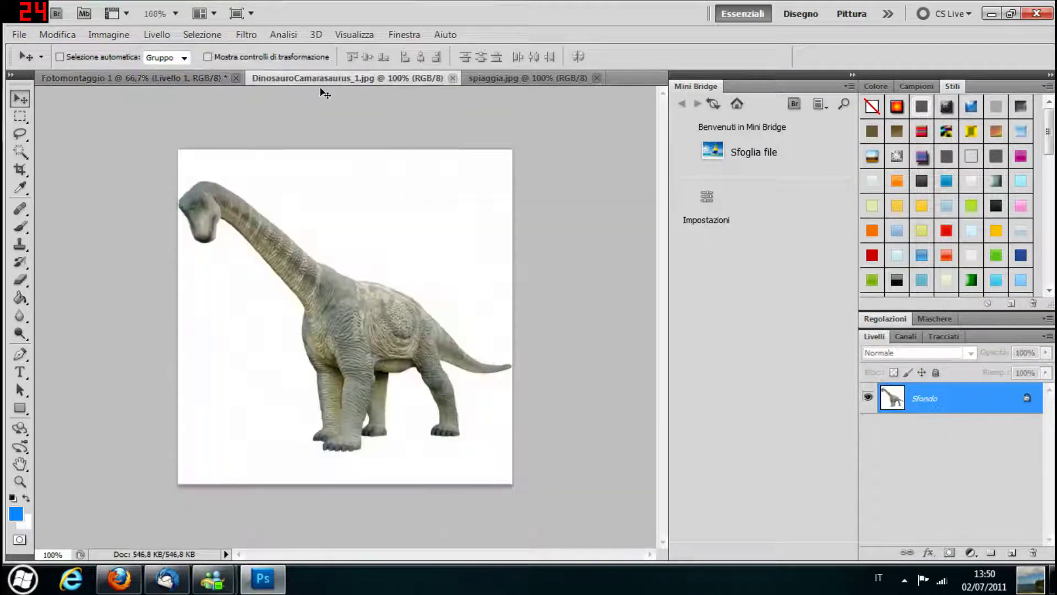
{"action": "left_click", "coordinate": [26, 157]}
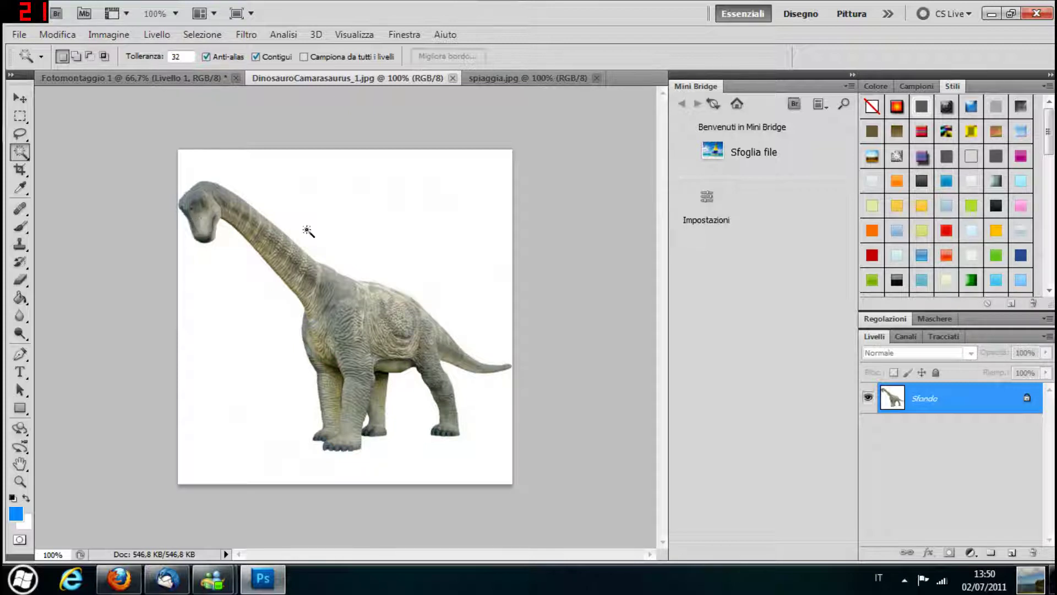
- Try Magic Wand selections on the dinosaur's body, then select the white background around it
{"action": "left_click", "coordinate": [384, 325]}
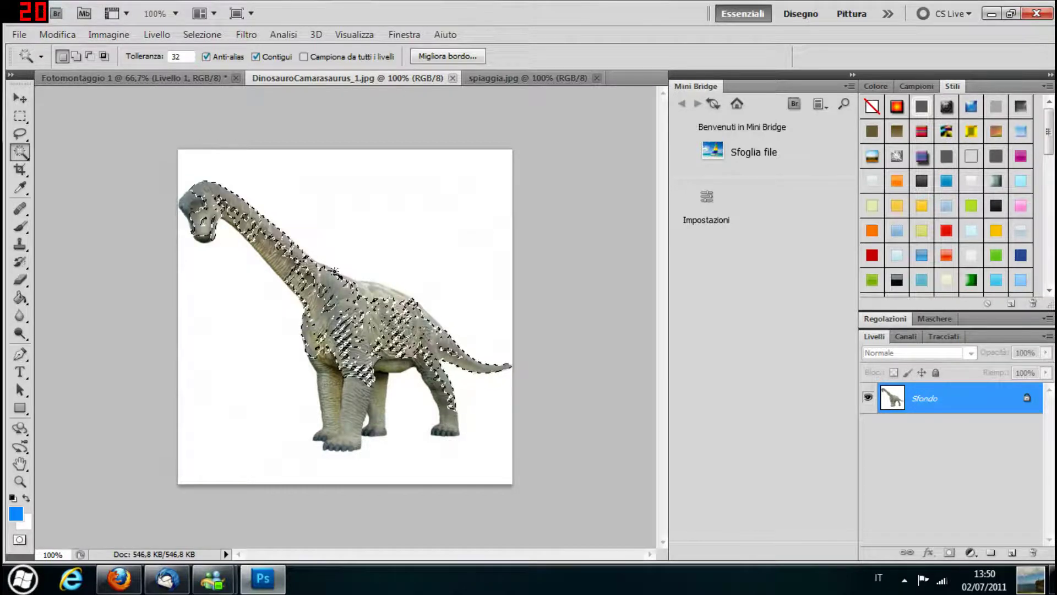
{"action": "key", "text": "shift"}
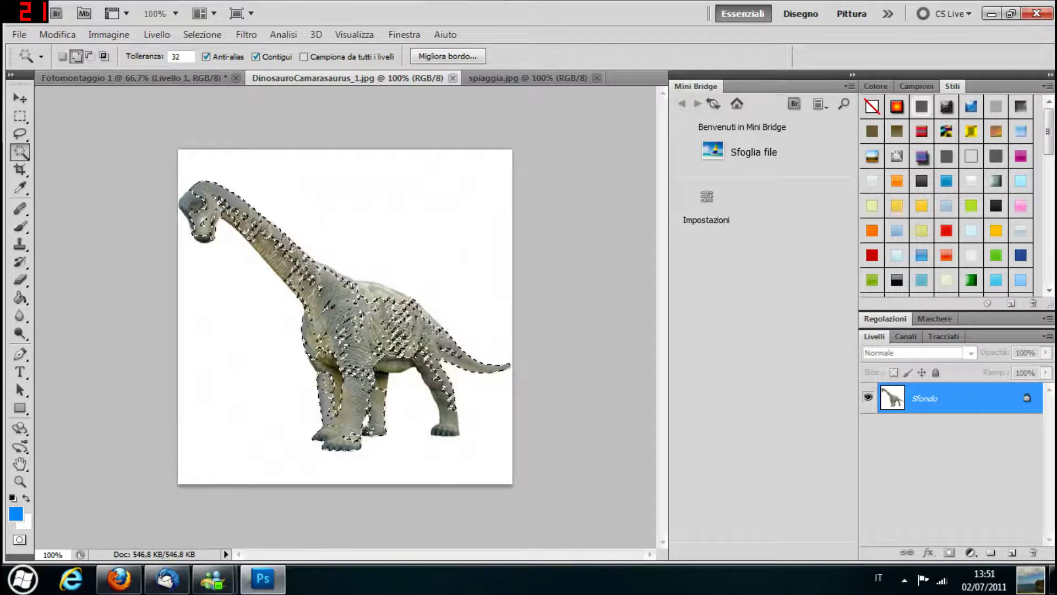
{"action": "left_click", "coordinate": [305, 367], "text": "shift"}
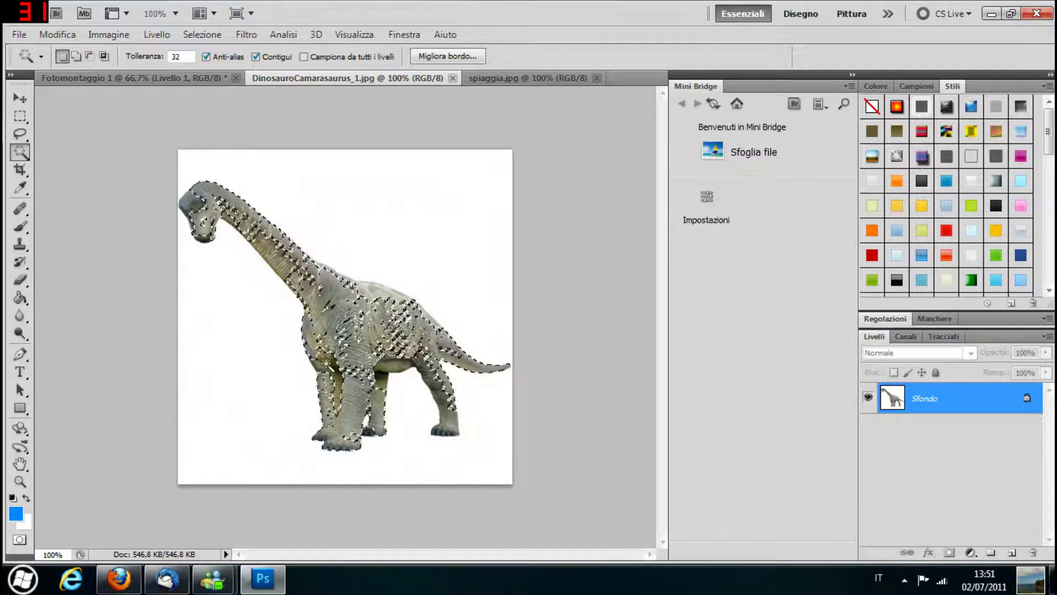
{"action": "key", "text": "alt"}
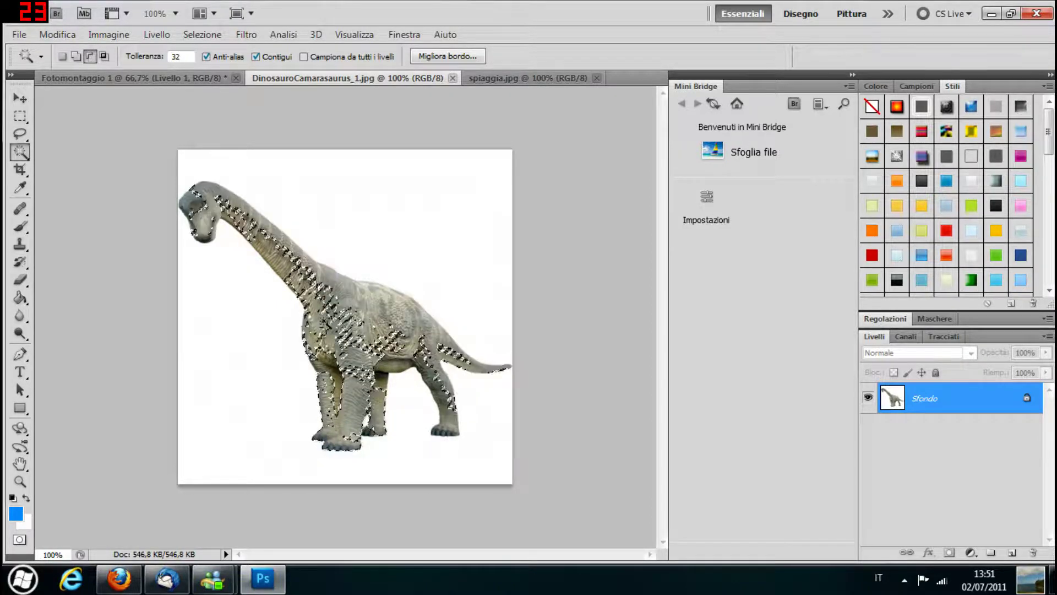
{"action": "left_click", "coordinate": [319, 317], "text": "alt"}
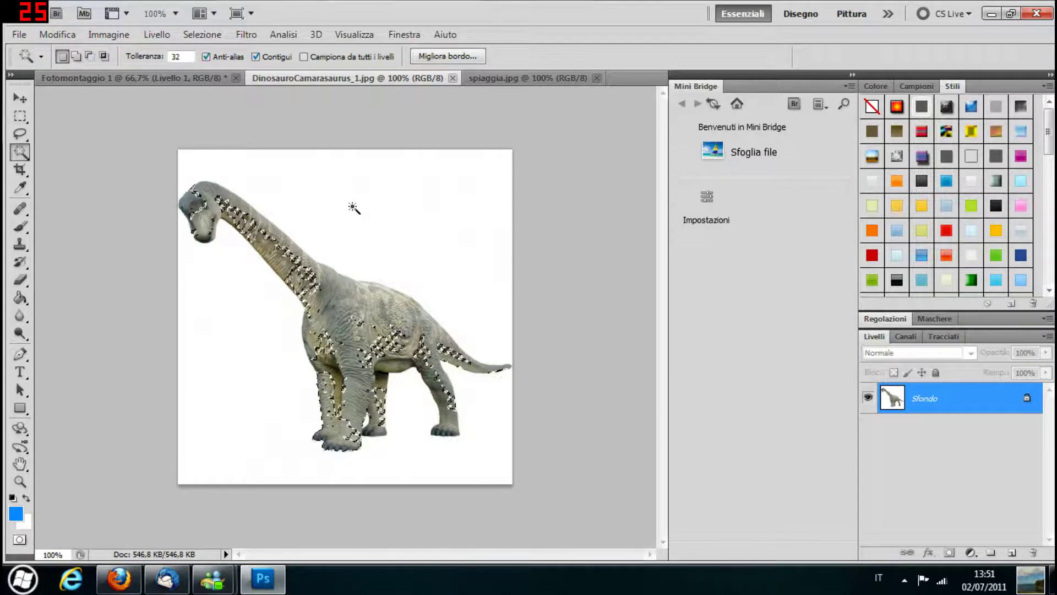
{"action": "left_click", "coordinate": [353, 206]}
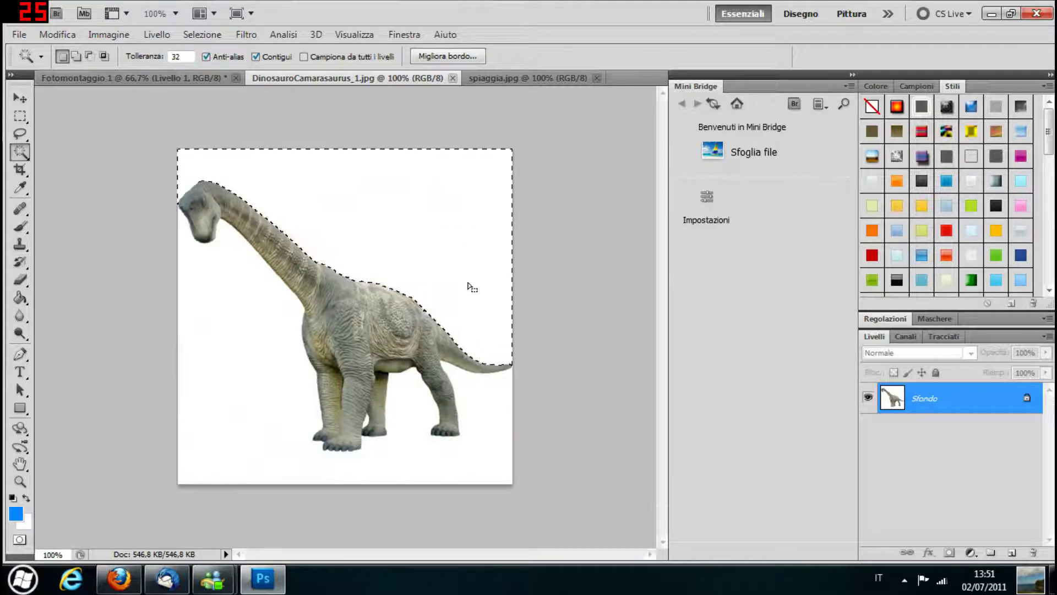
{"action": "key", "text": "shift"}
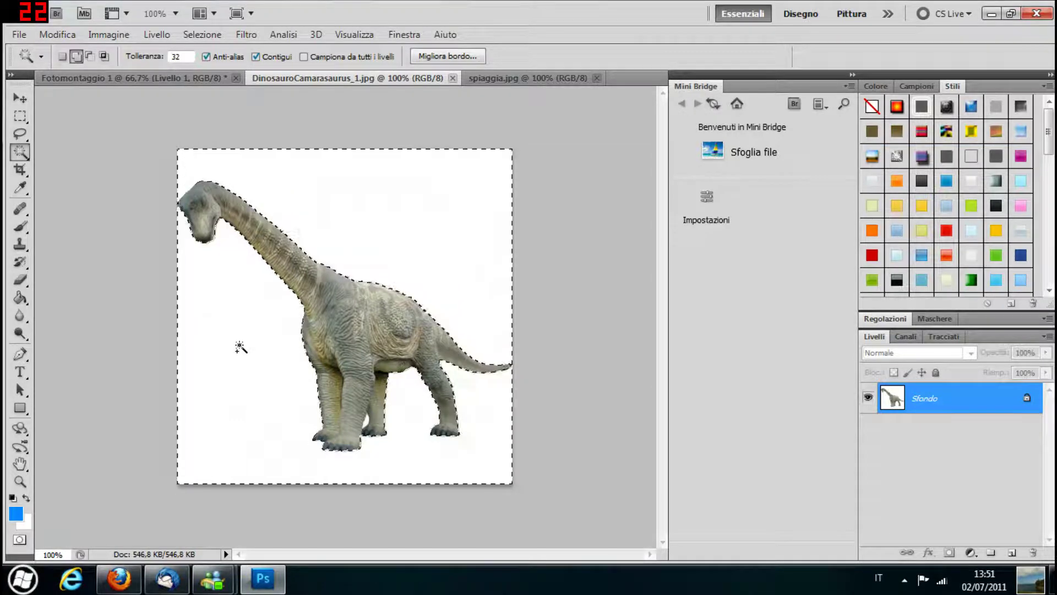
- Invert the selection to isolate the dinosaur, copy it, and paste it into Fotomontaggio 1 as Livello 2
{"action": "right_click", "coordinate": [290, 220]}
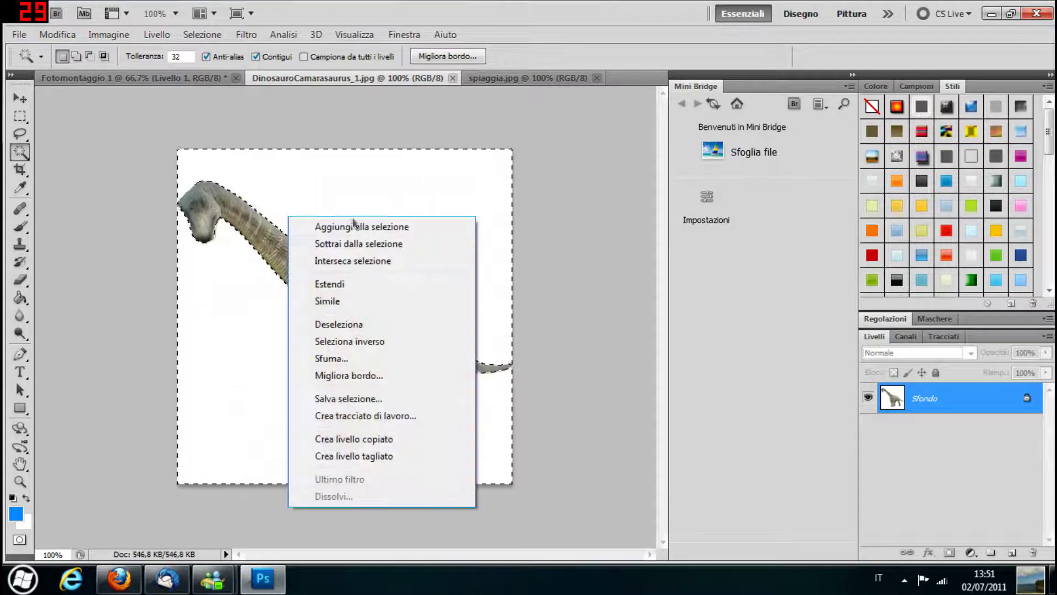
{"action": "left_click", "coordinate": [370, 342]}
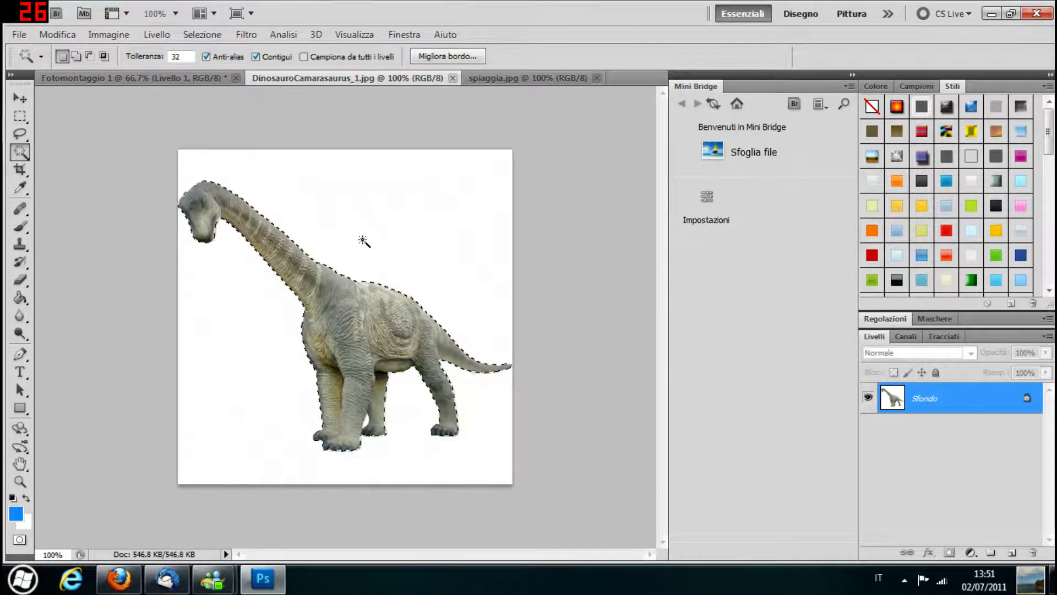
{"action": "left_click", "coordinate": [72, 40]}
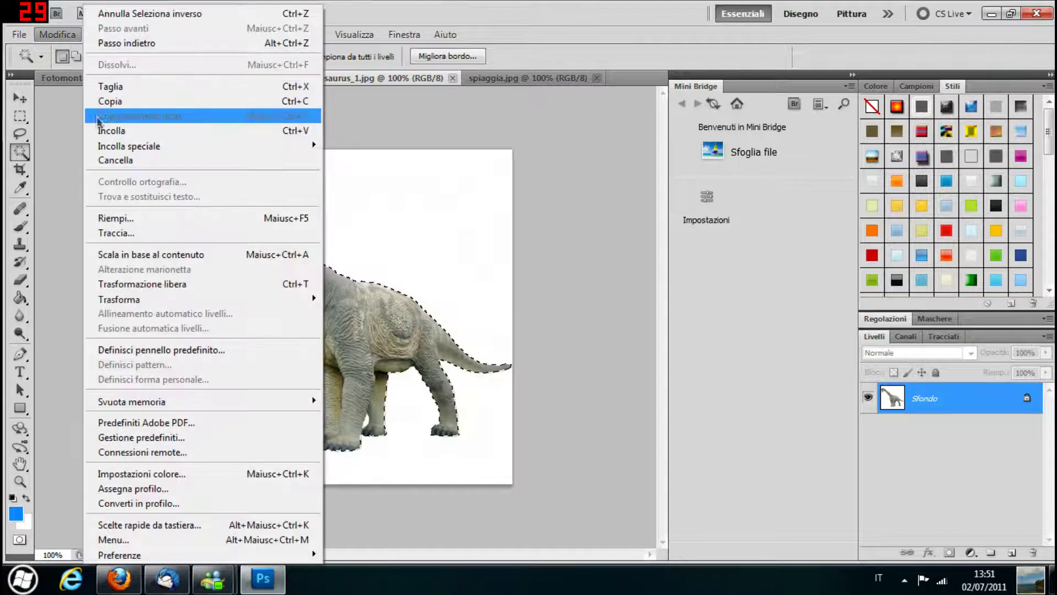
{"action": "left_click", "coordinate": [101, 99]}
{"action": "left_click", "coordinate": [86, 80]}
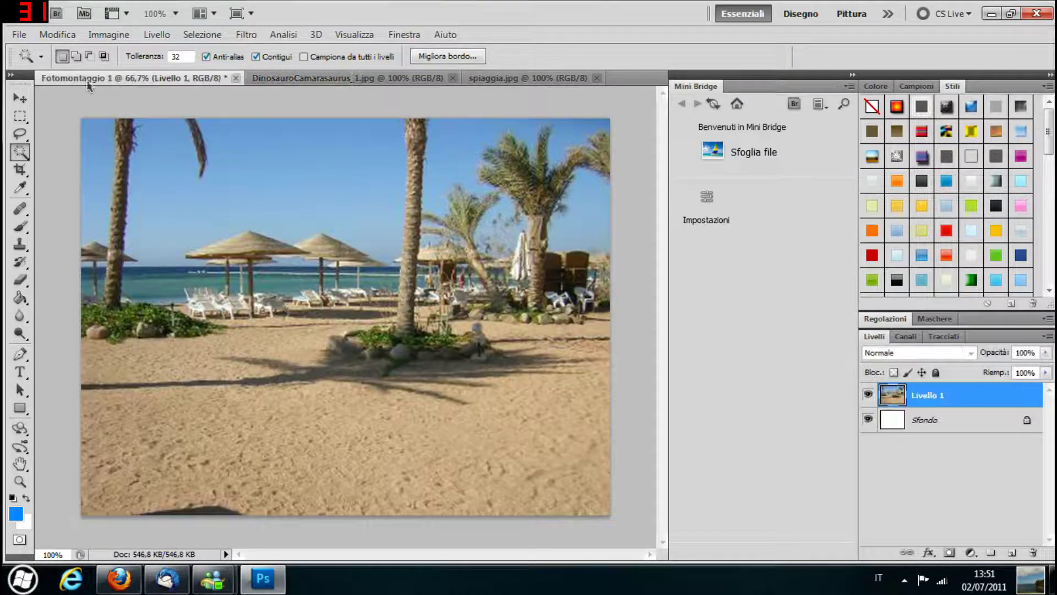
{"action": "left_click", "coordinate": [57, 34]}
{"action": "left_click", "coordinate": [100, 131]}
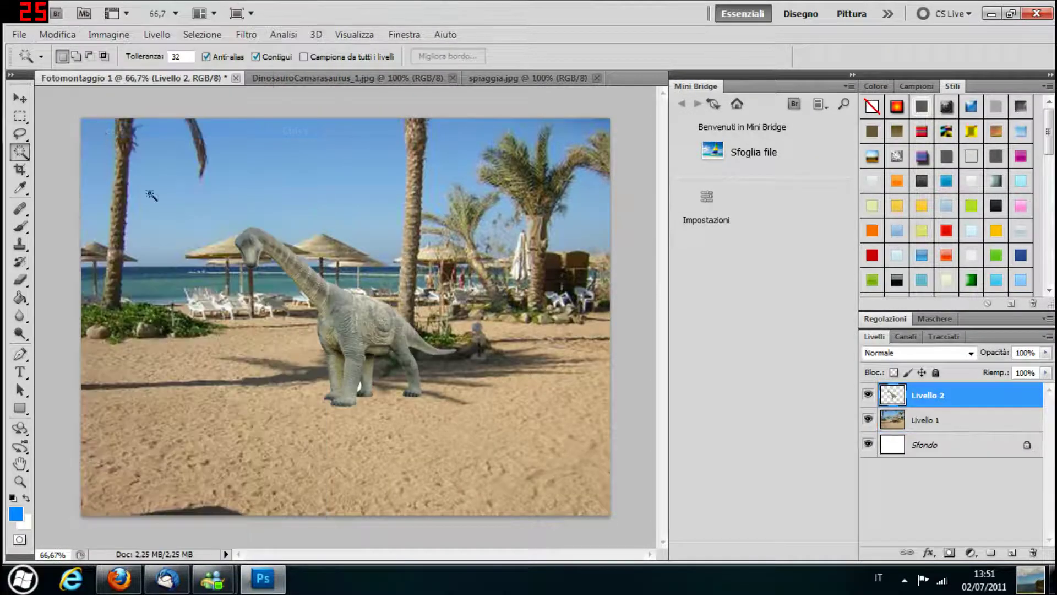
{"action": "left_click", "coordinate": [20, 99]}
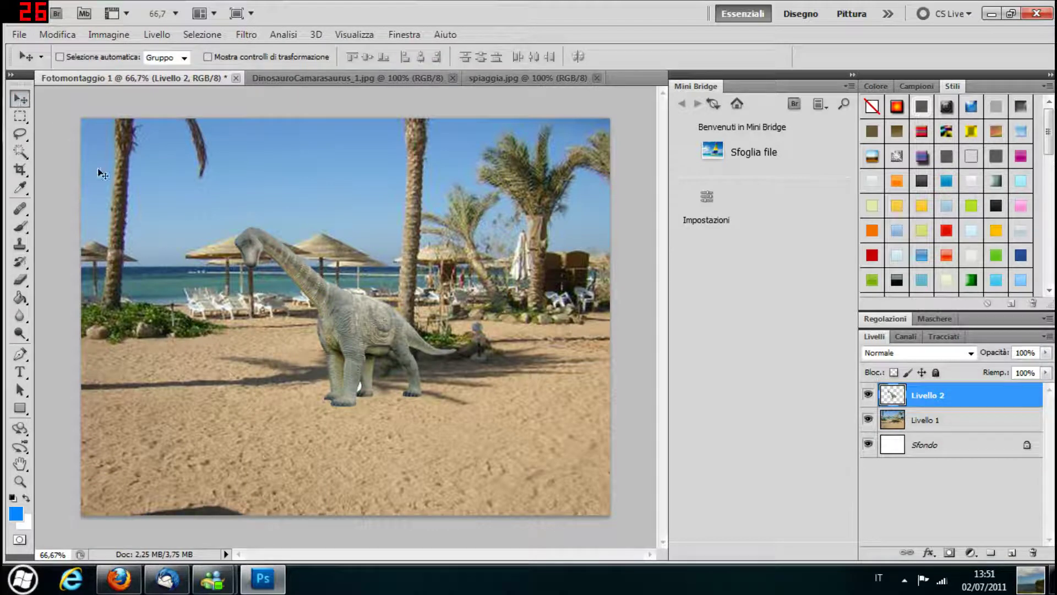
- Drag the dinosaur layer down and right so it stands on the sand
{"action": "mouse_move", "coordinate": [310, 321]}
{"action": "left_mouse_down"}
{"action": "mouse_move", "coordinate": [332, 370]}
{"action": "mouse_move", "coordinate": [476, 391]}
{"action": "mouse_move", "coordinate": [462, 325]}
{"action": "mouse_move", "coordinate": [258, 397]}
{"action": "mouse_move", "coordinate": [495, 322]}
{"action": "mouse_move", "coordinate": [341, 369]}
{"action": "mouse_move", "coordinate": [520, 401]}
{"action": "mouse_move", "coordinate": [504, 405]}
{"action": "left_mouse_up"}
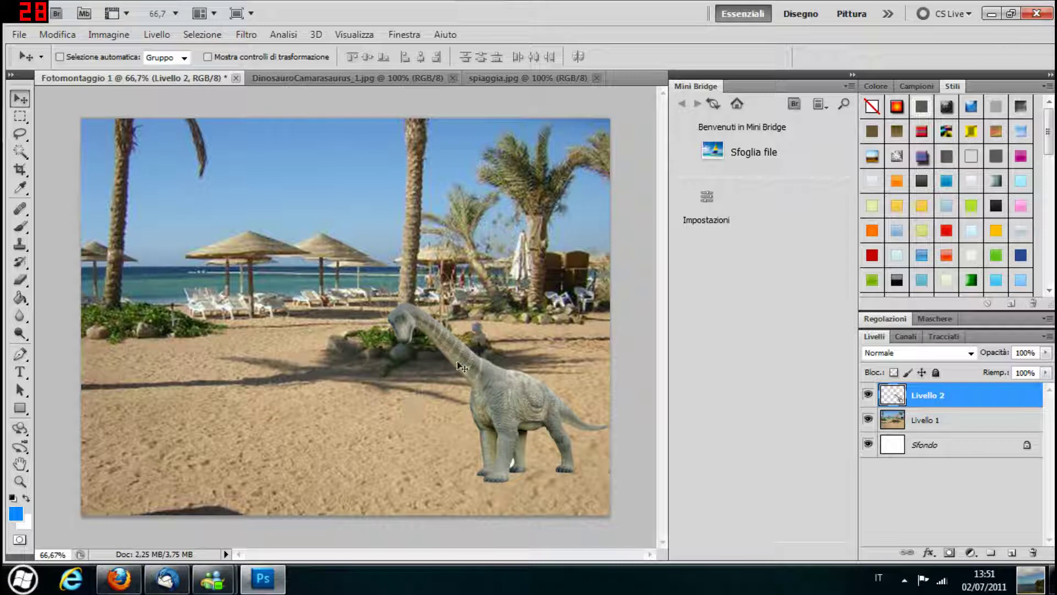
{"action": "left_click", "coordinate": [20, 116]}
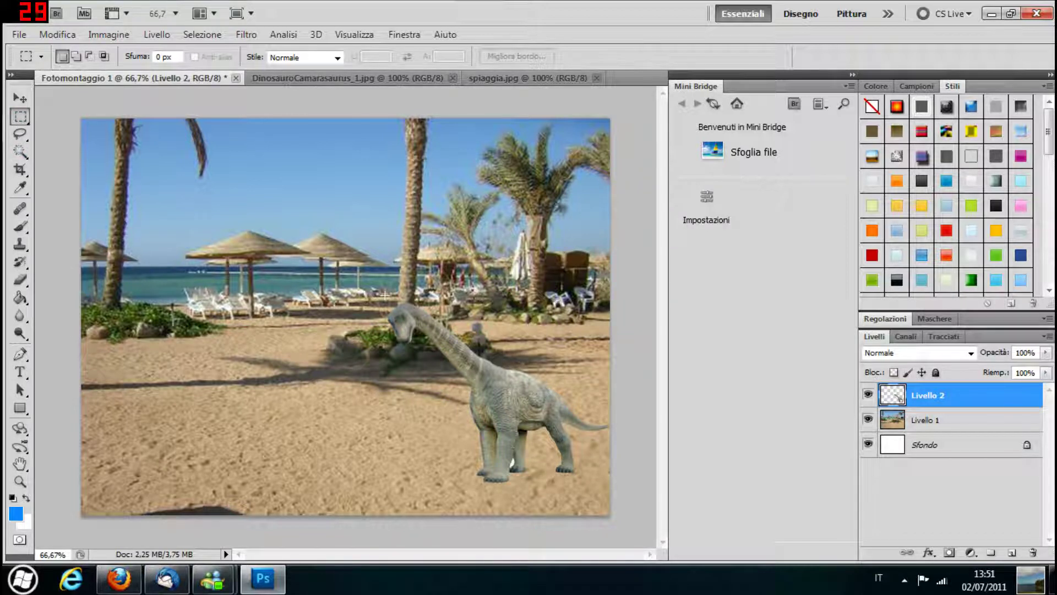
- Scale the dinosaur slightly with Free Transform from its top-left corner and apply it
{"action": "left_click_drag", "start_coordinate": [568, 500], "coordinate": [610, 512]}
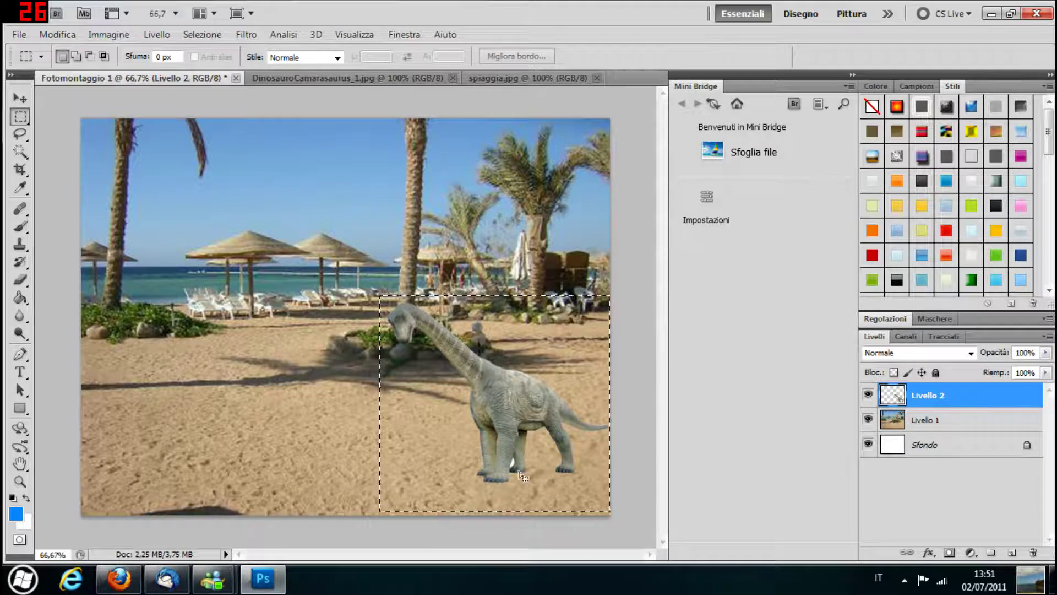
{"action": "right_click", "coordinate": [505, 414]}
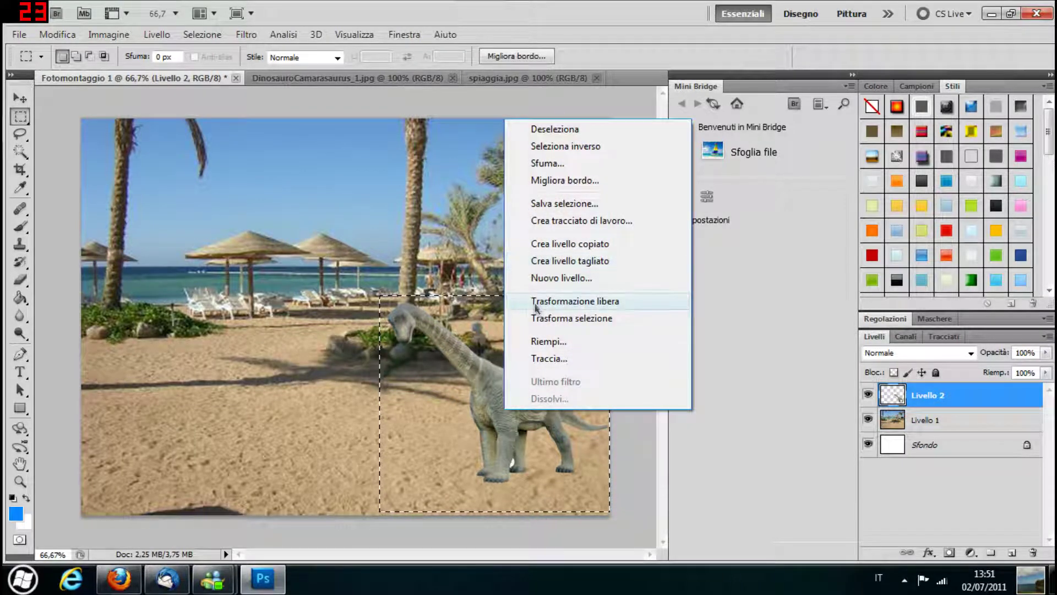
{"action": "left_click", "coordinate": [534, 303]}
{"action": "mouse_move", "coordinate": [380, 296]}
{"action": "left_mouse_down"}
{"action": "mouse_move", "coordinate": [142, 143]}
{"action": "mouse_move", "coordinate": [514, 320]}
{"action": "mouse_move", "coordinate": [459, 391]}
{"action": "mouse_move", "coordinate": [341, 263]}
{"action": "mouse_move", "coordinate": [384, 301]}
{"action": "left_mouse_up"}
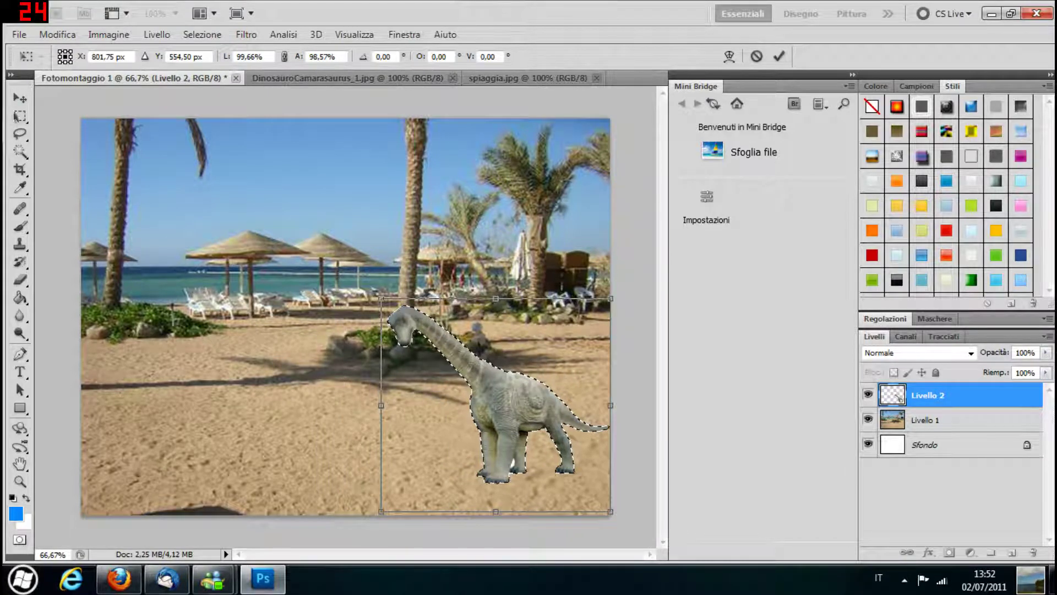
{"action": "left_click", "coordinate": [19, 123]}
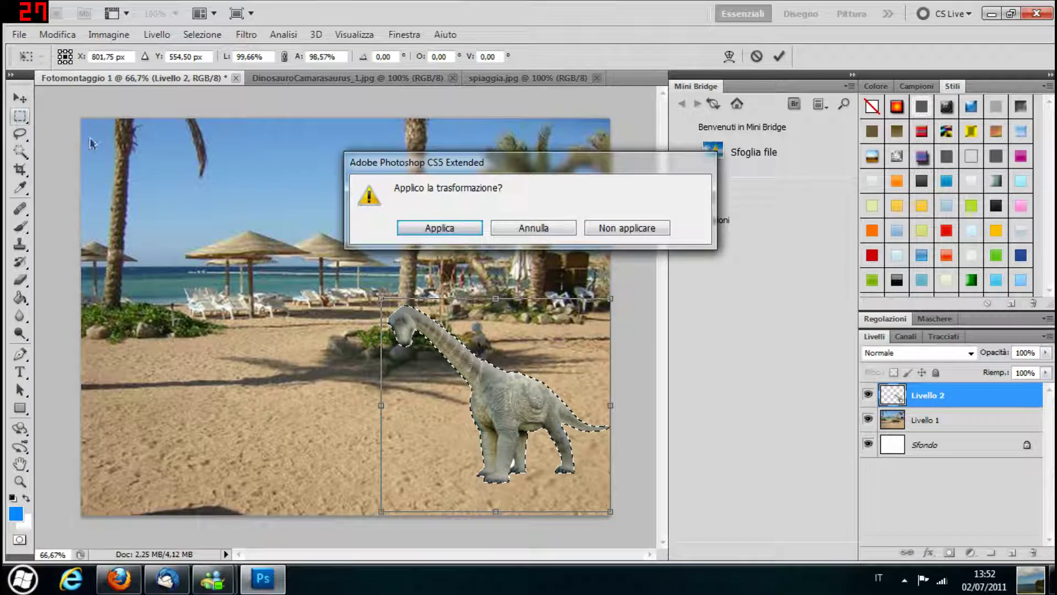
{"action": "left_click", "coordinate": [419, 227]}
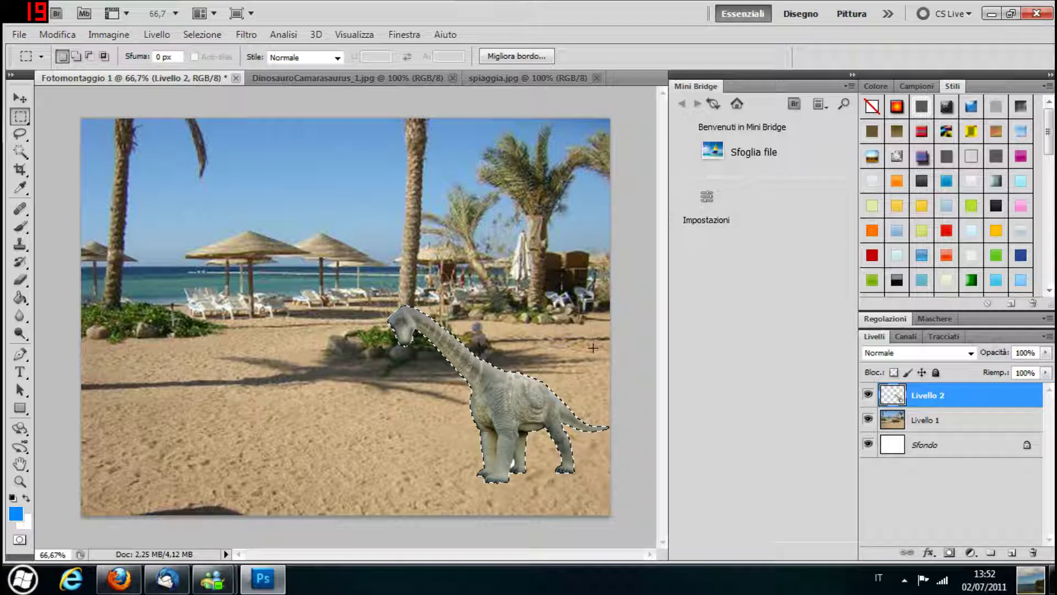
- Zoom in to 300% on the dinosaur's legs
{"action": "left_click", "coordinate": [20, 151]}
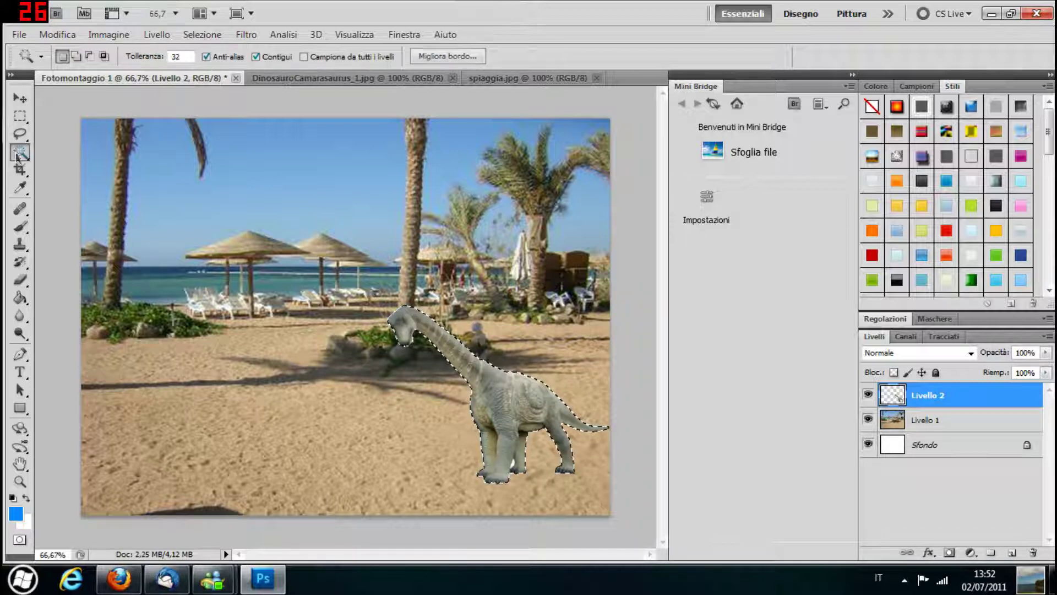
{"action": "left_click", "coordinate": [20, 481]}
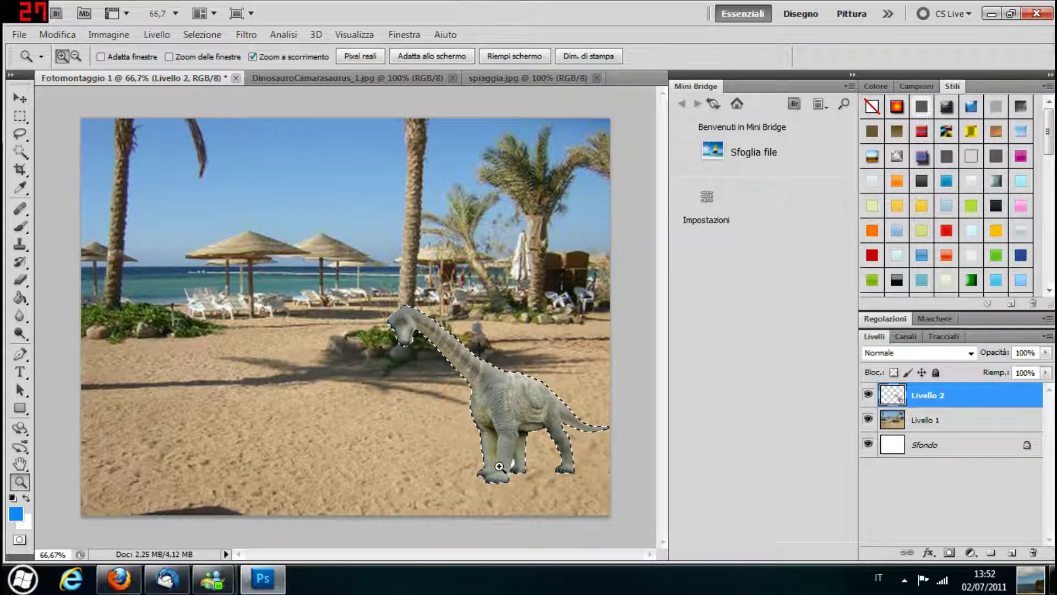
{"action": "left_click", "coordinate": [511, 459]}
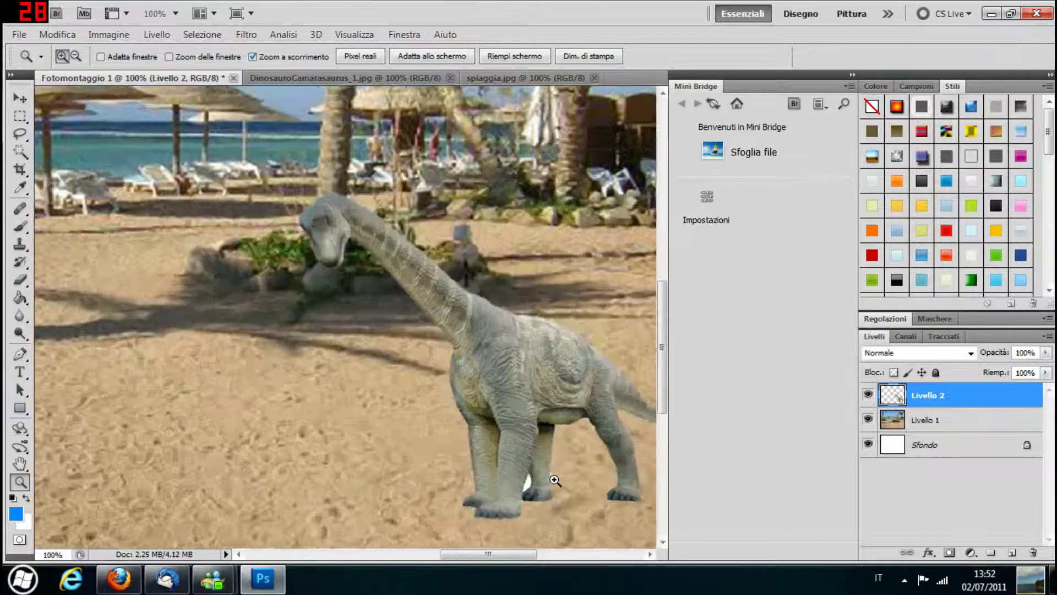
{"action": "left_click", "coordinate": [550, 483]}
{"action": "left_click", "coordinate": [531, 495]}
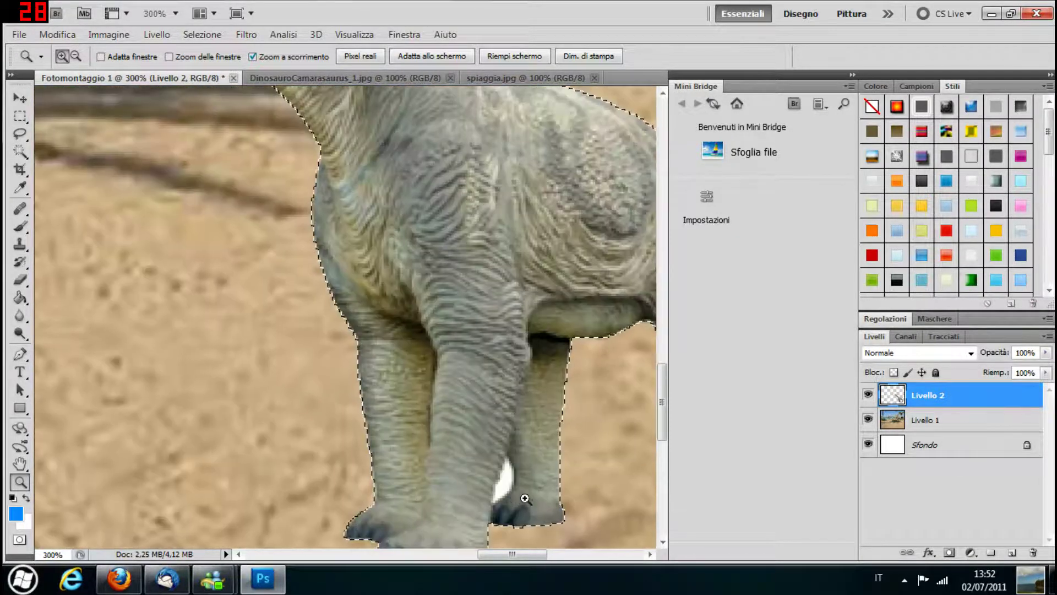
{"action": "left_click", "coordinate": [21, 153]}
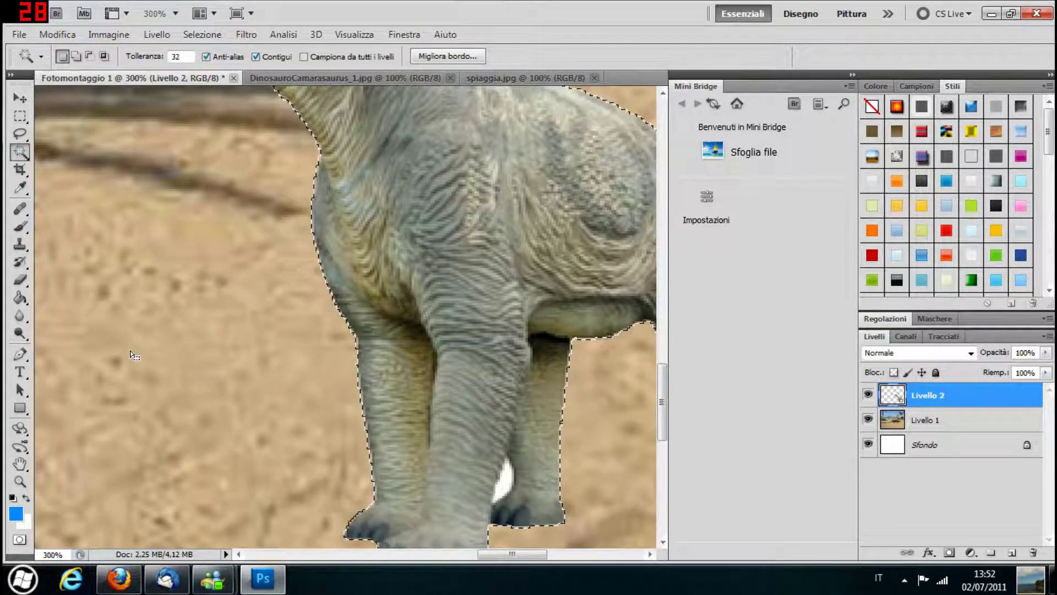
- Clear the selection and erase the white patch between the dinosaur's legs
{"action": "key", "text": "ctrl+d"}
{"action": "left_click", "coordinate": [384, 162]}
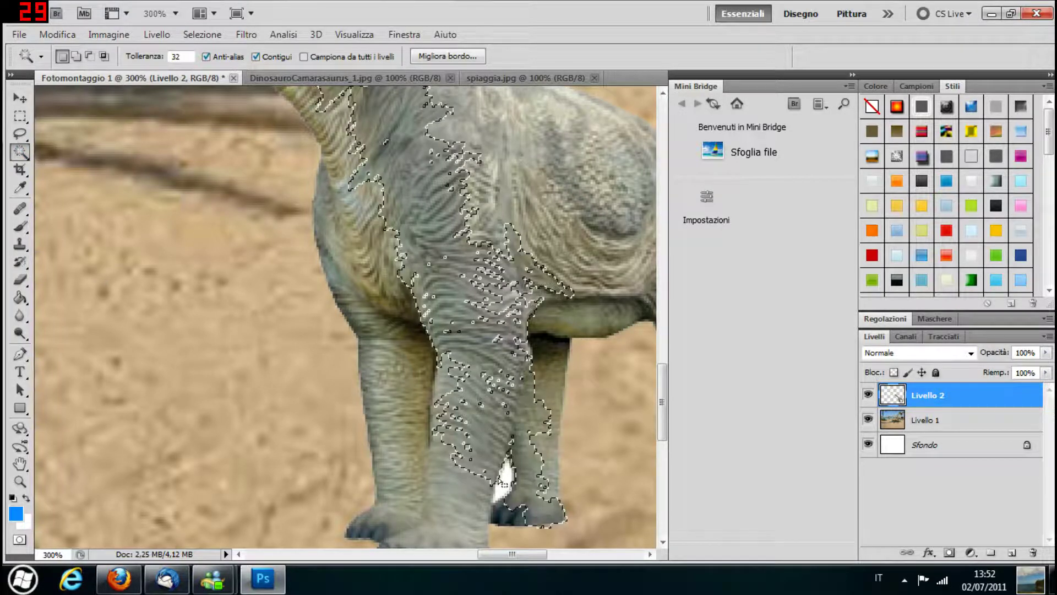
{"action": "key", "text": "ctrl+d"}
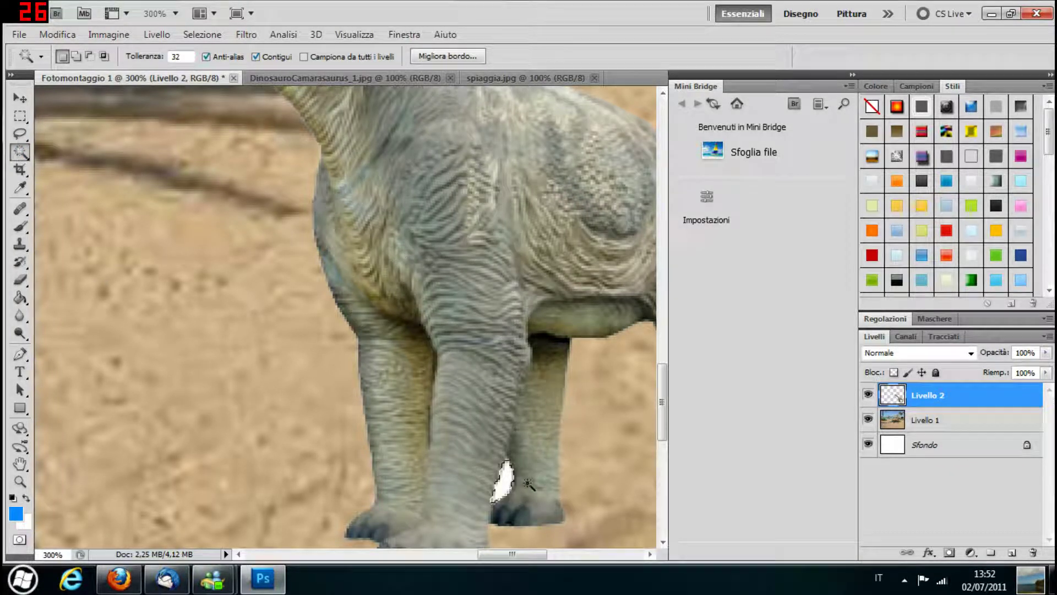
{"action": "left_click", "coordinate": [20, 279]}
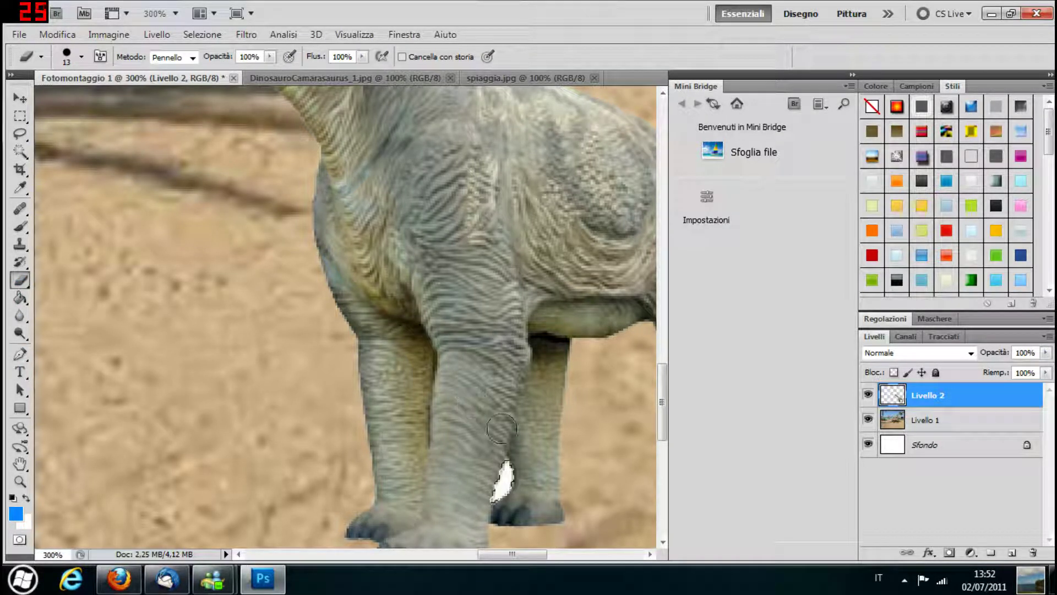
{"action": "left_click_drag", "start_coordinate": [509, 440], "coordinate": [507, 462]}
{"action": "left_click_drag", "start_coordinate": [500, 453], "coordinate": [504, 455]}
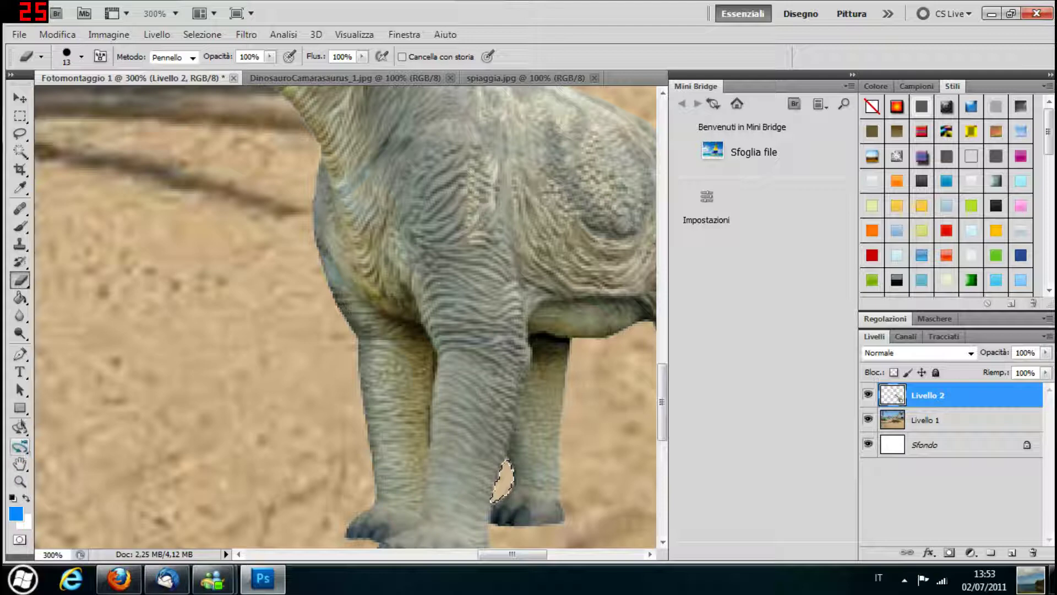
{"action": "left_click", "coordinate": [20, 481]}
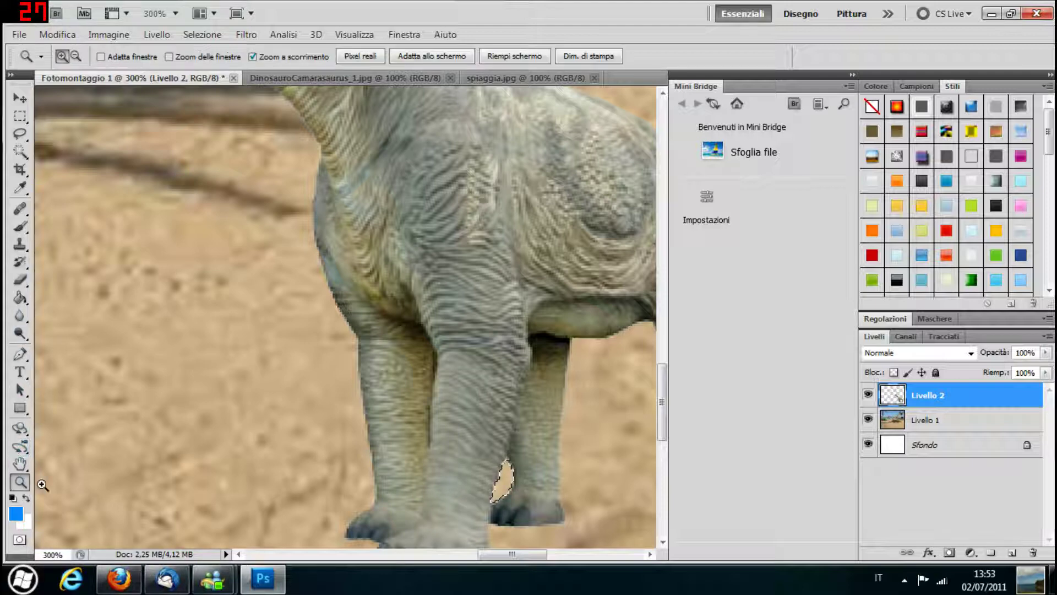
- Zoom back out to 66.7% so the whole beach montage is visible
{"action": "left_click", "coordinate": [44, 488], "text": "alt"}
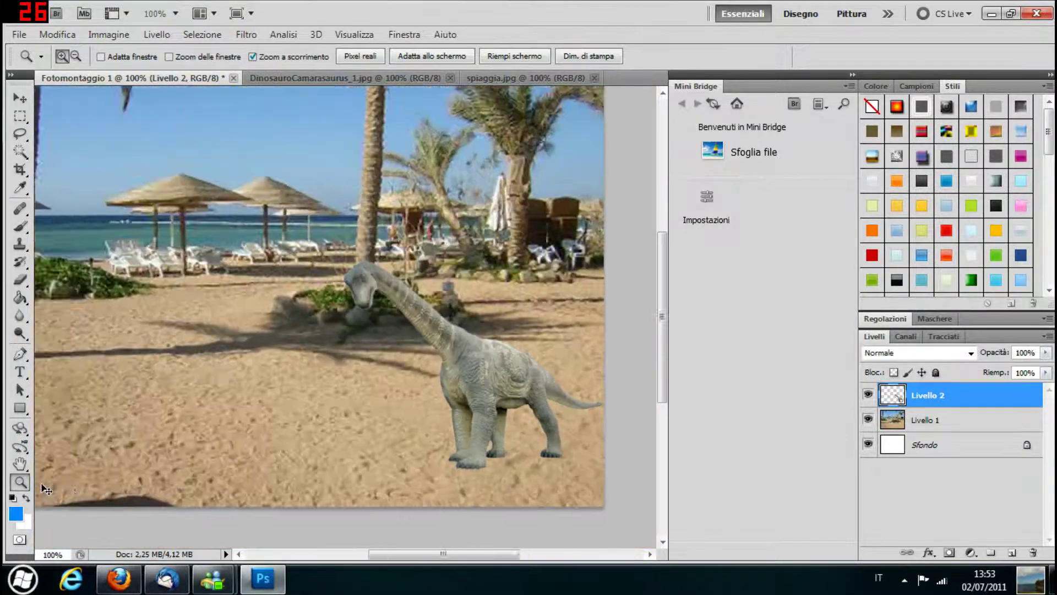
{"action": "left_click", "coordinate": [44, 489], "text": "alt"}
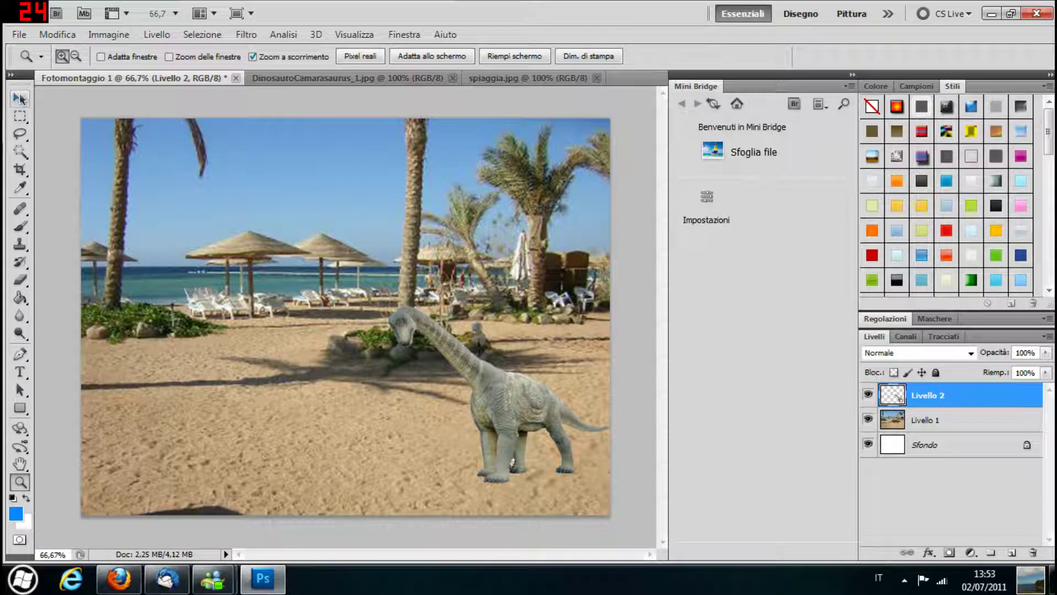
{"action": "left_click", "coordinate": [20, 98]}
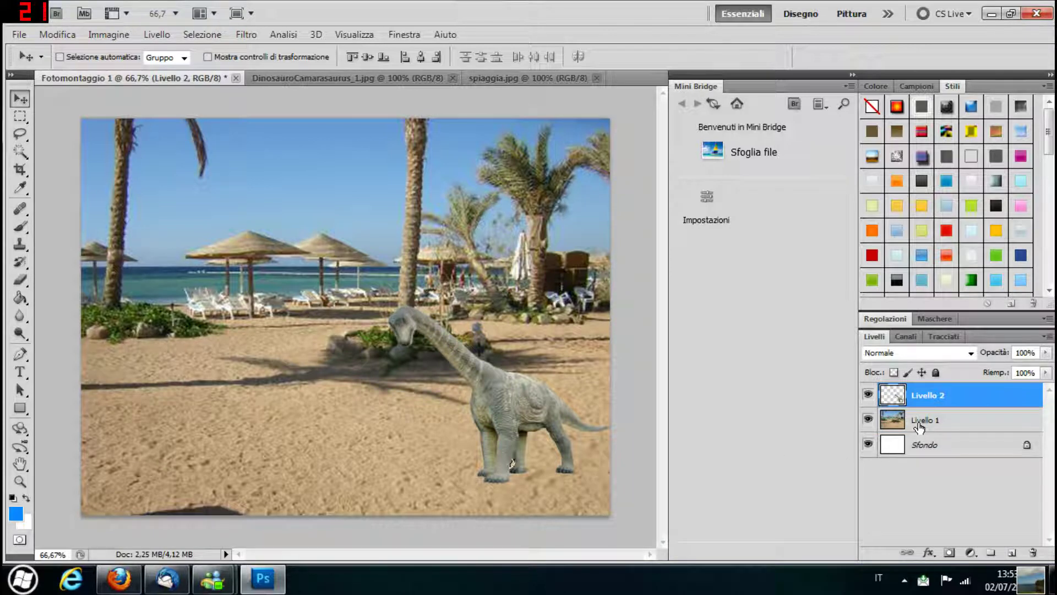
- Back in Fotomontaggio 1, try reordering Livello 1 and Livello 2 in the Layers panel
{"action": "left_click", "coordinate": [478, 78]}
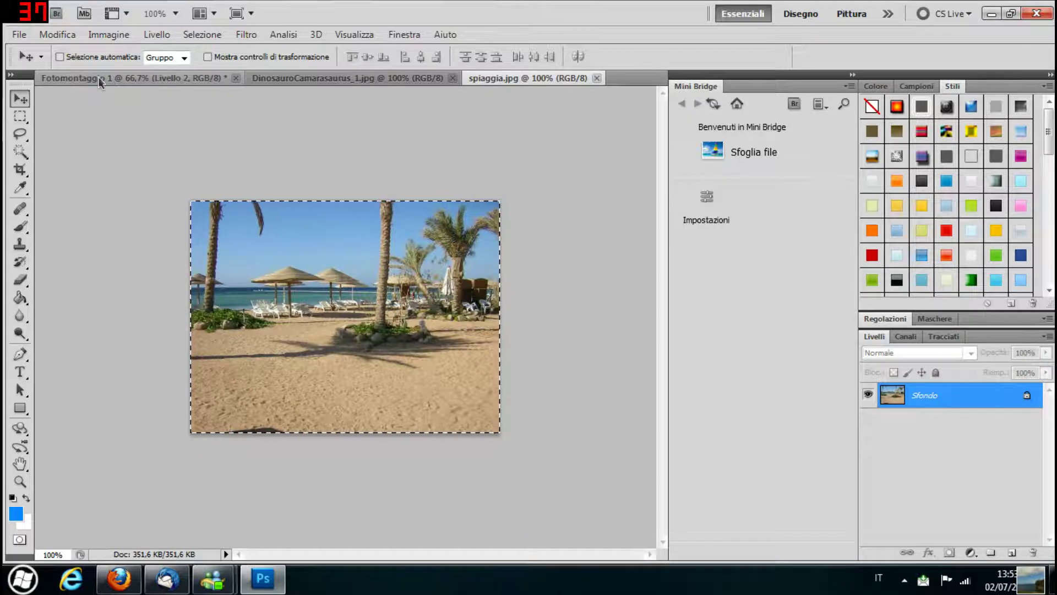
{"action": "left_click", "coordinate": [100, 80]}
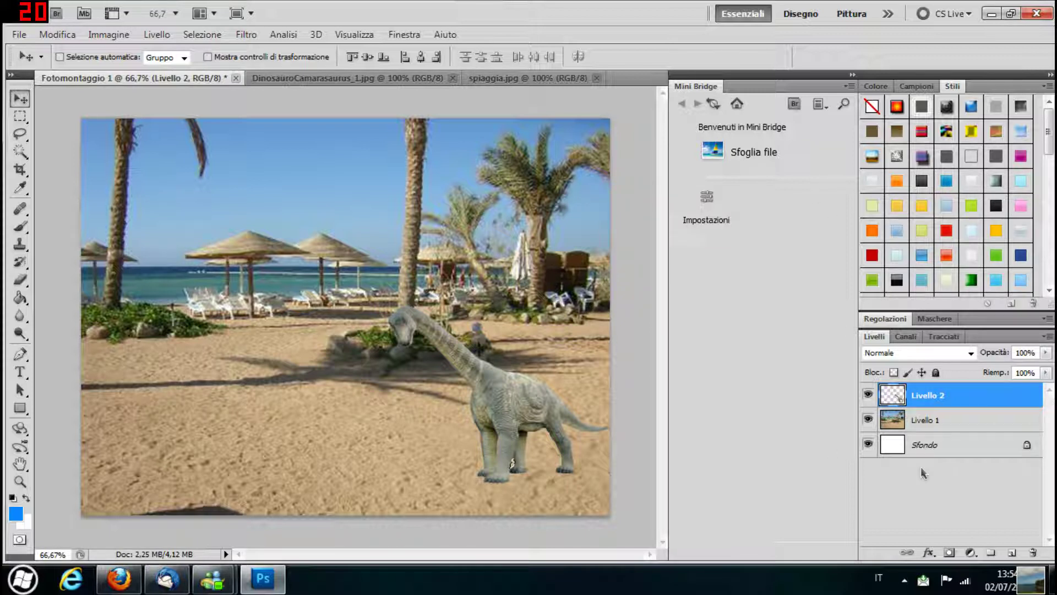
{"action": "left_click_drag", "start_coordinate": [937, 452], "coordinate": [951, 392]}
{"action": "mouse_move", "coordinate": [969, 420]}
{"action": "left_mouse_down"}
{"action": "mouse_move", "coordinate": [966, 381]}
{"action": "mouse_move", "coordinate": [949, 391]}
{"action": "left_mouse_up"}
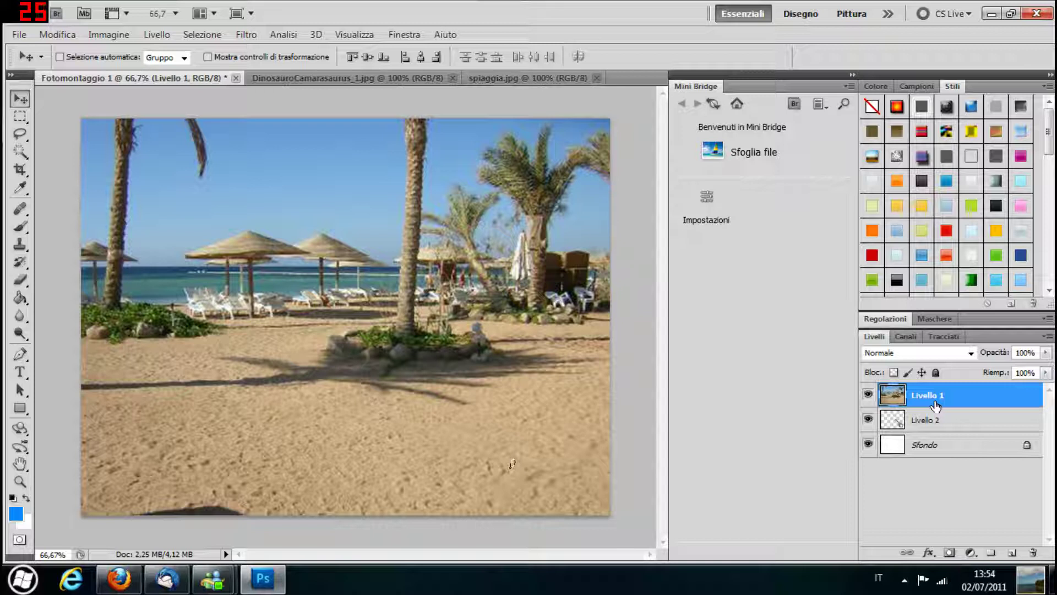
{"action": "left_click", "coordinate": [936, 421]}
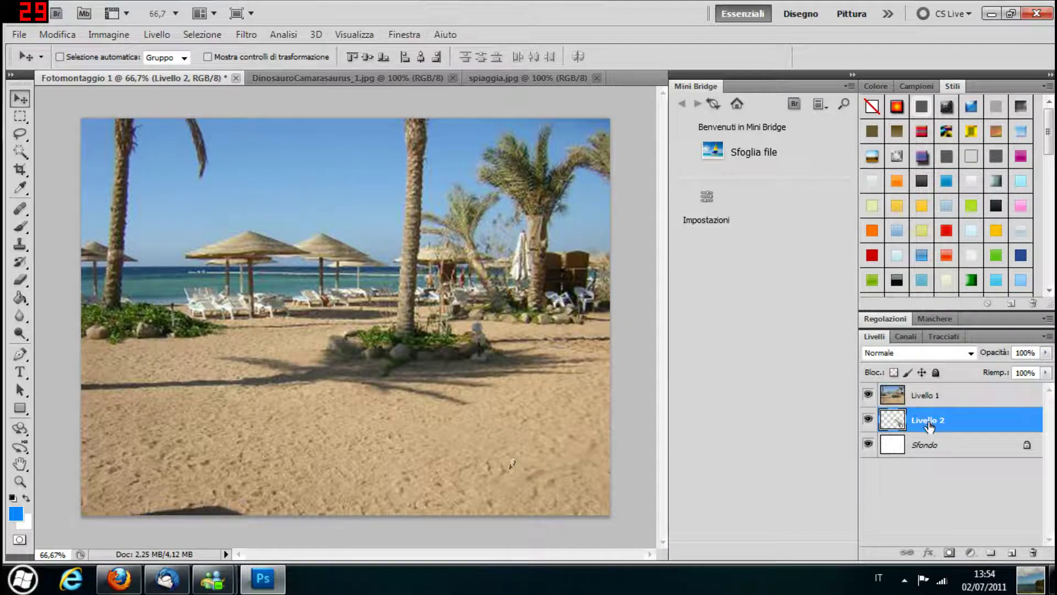
{"action": "left_click_drag", "start_coordinate": [930, 425], "coordinate": [932, 392]}
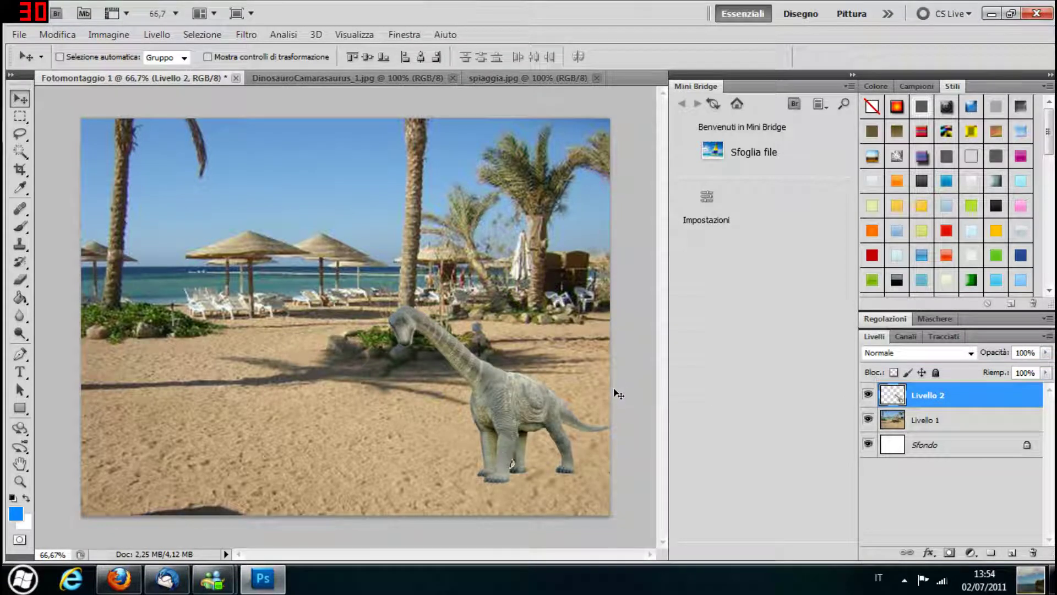
- Restore Livello 2 above the beach layer Livello 1, then hide Livello 1
{"action": "left_click", "coordinate": [918, 449]}
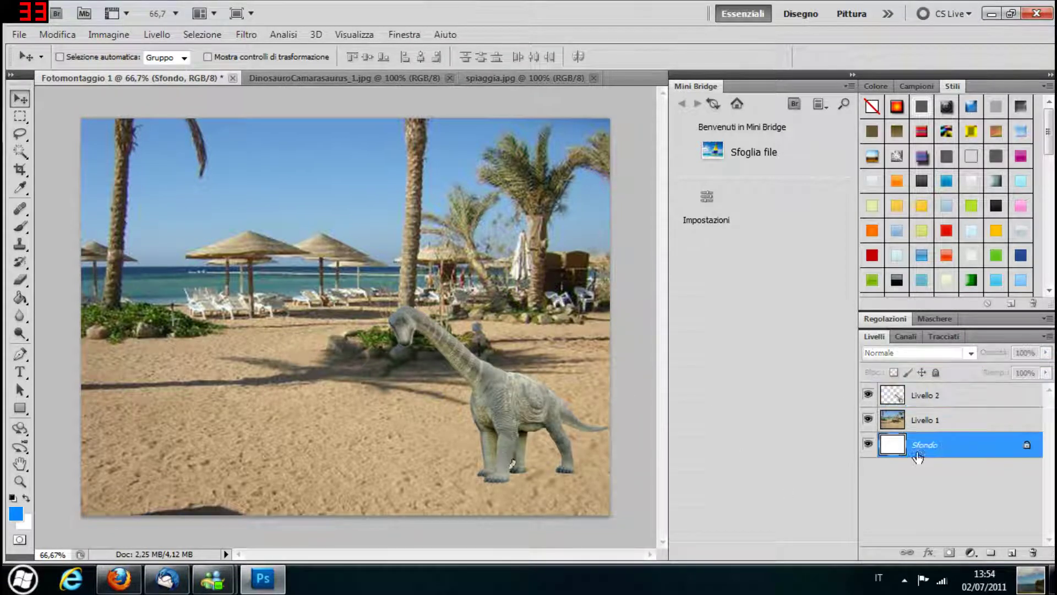
{"action": "left_click", "coordinate": [930, 422]}
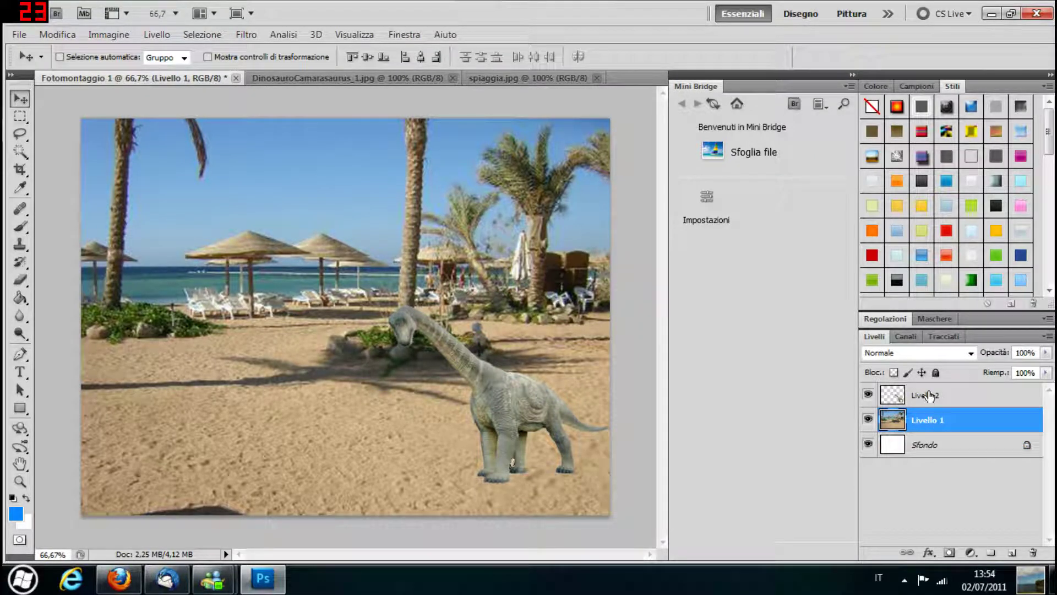
{"action": "left_click", "coordinate": [930, 396]}
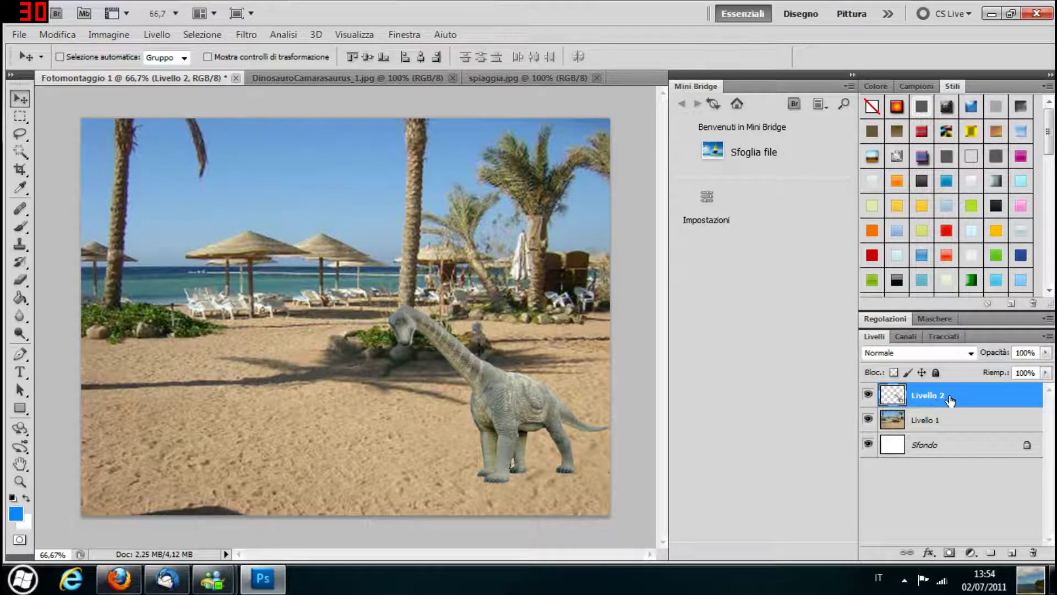
{"action": "mouse_move", "coordinate": [950, 400]}
{"action": "left_mouse_down"}
{"action": "mouse_move", "coordinate": [934, 392]}
{"action": "mouse_move", "coordinate": [930, 418]}
{"action": "left_mouse_up"}
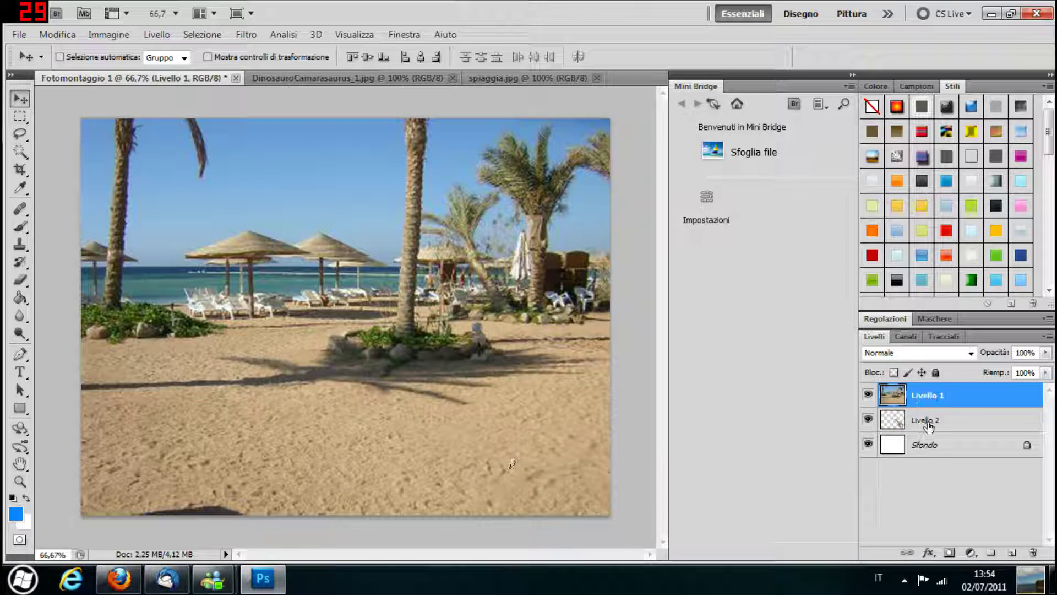
{"action": "left_click_drag", "start_coordinate": [934, 395], "coordinate": [932, 423]}
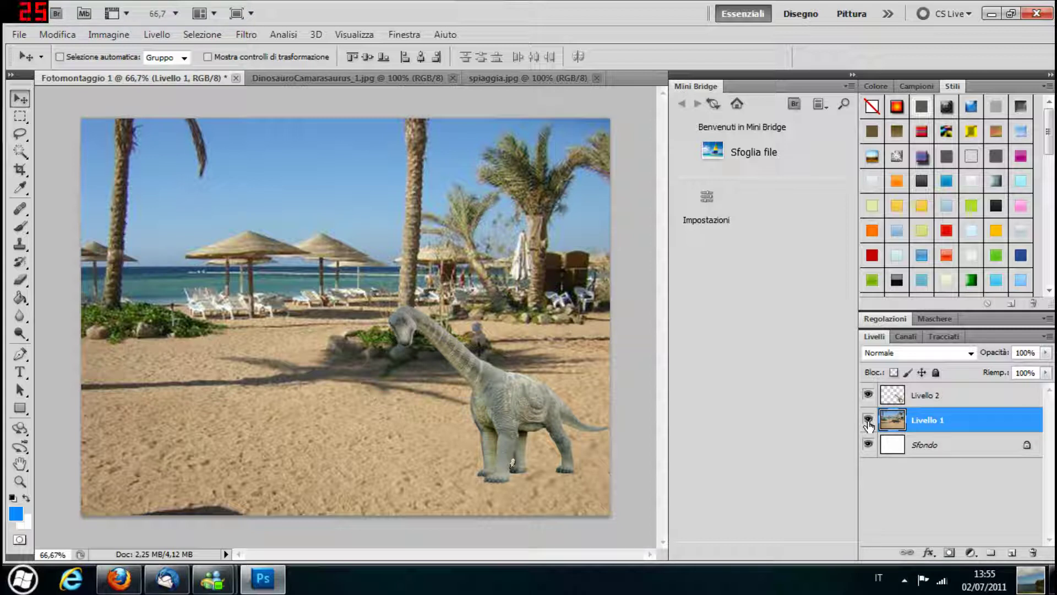
{"action": "left_click", "coordinate": [868, 421]}
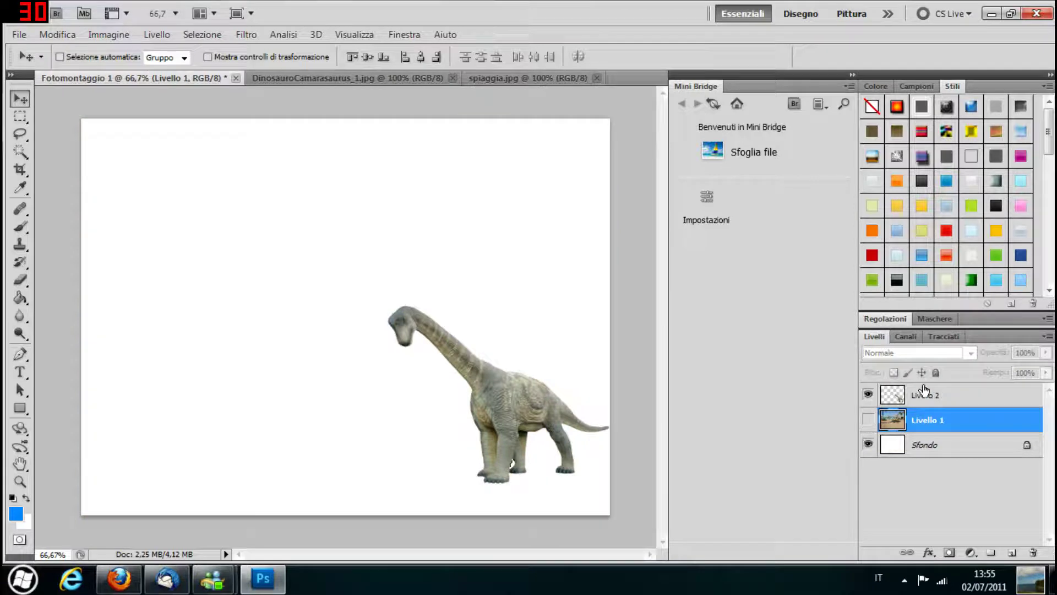
{"action": "left_click", "coordinate": [868, 444]}
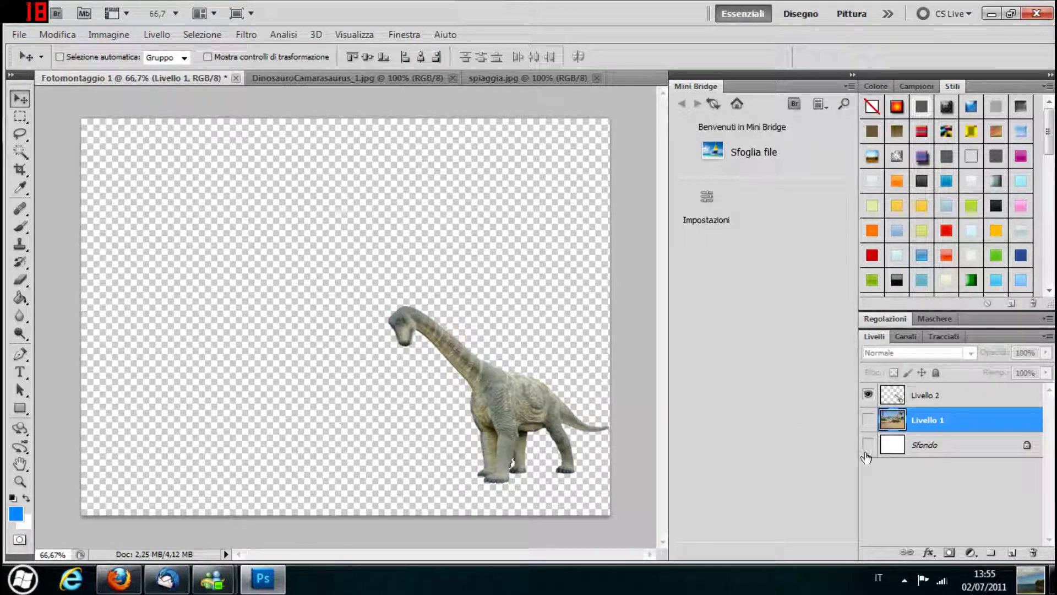
{"action": "left_click", "coordinate": [868, 445]}
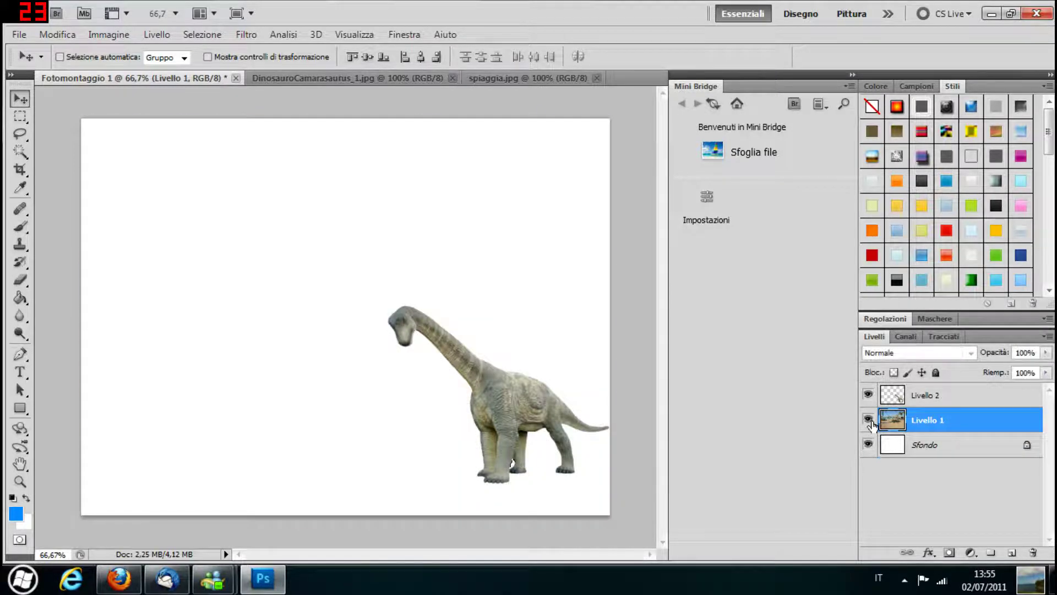
{"action": "left_click", "coordinate": [869, 420]}
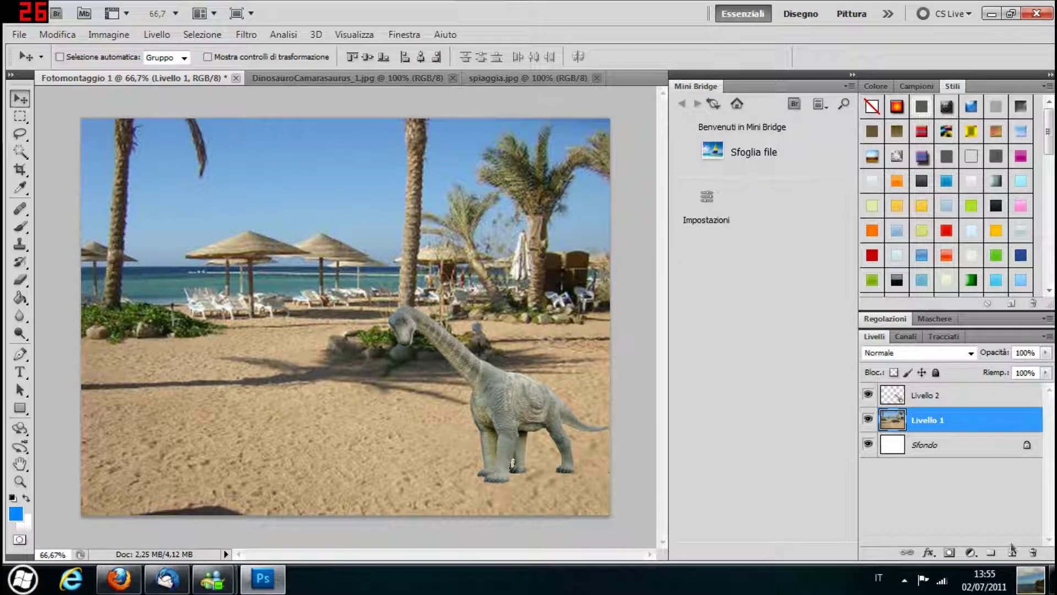
{"action": "left_click", "coordinate": [868, 445]}
{"action": "left_click", "coordinate": [869, 444]}
{"action": "left_click", "coordinate": [869, 445]}
{"action": "left_click", "coordinate": [19, 373]}
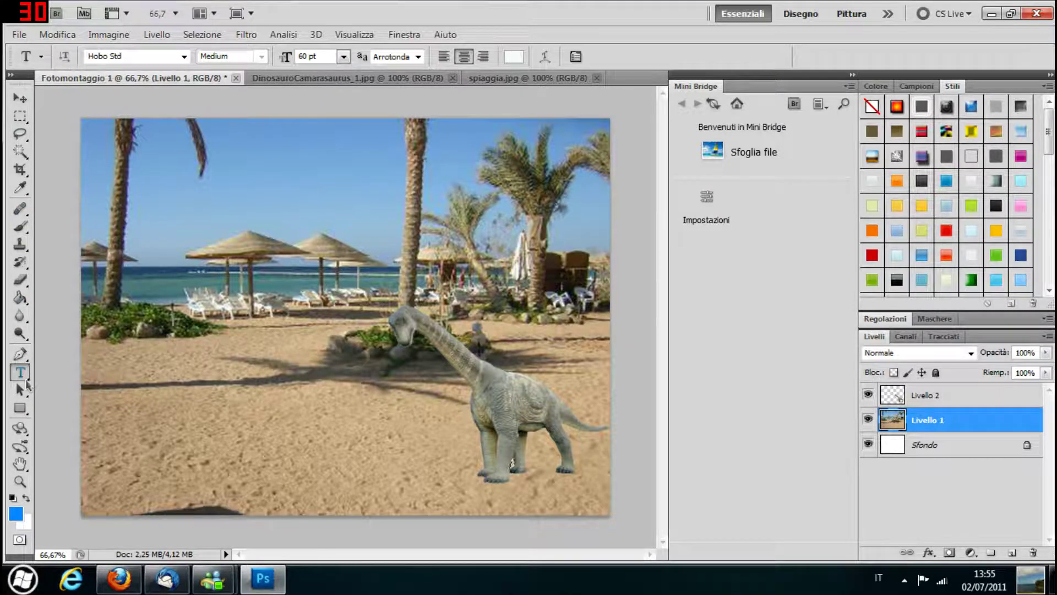
- Draw a horizontal type text box across the sky above the umbrellas
{"action": "left_click", "coordinate": [20, 377]}
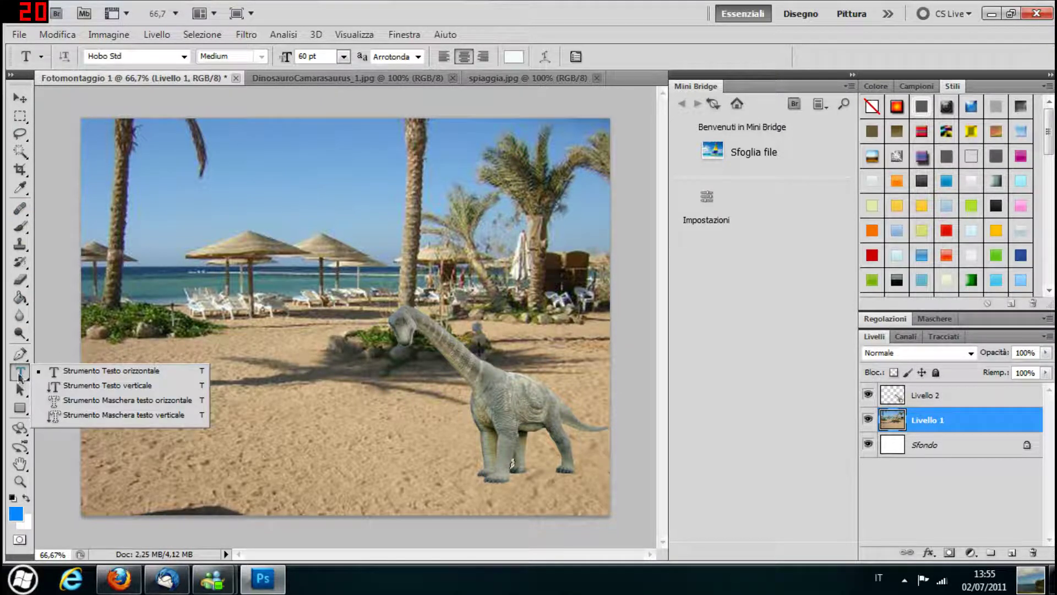
{"action": "left_click", "coordinate": [86, 371]}
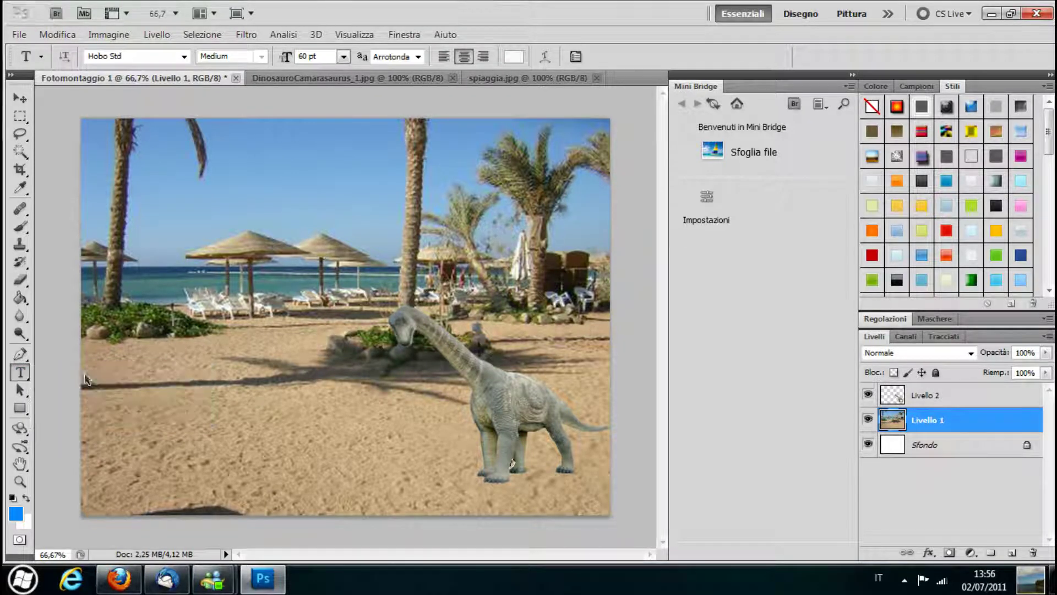
{"action": "left_click_drag", "start_coordinate": [141, 167], "coordinate": [555, 221]}
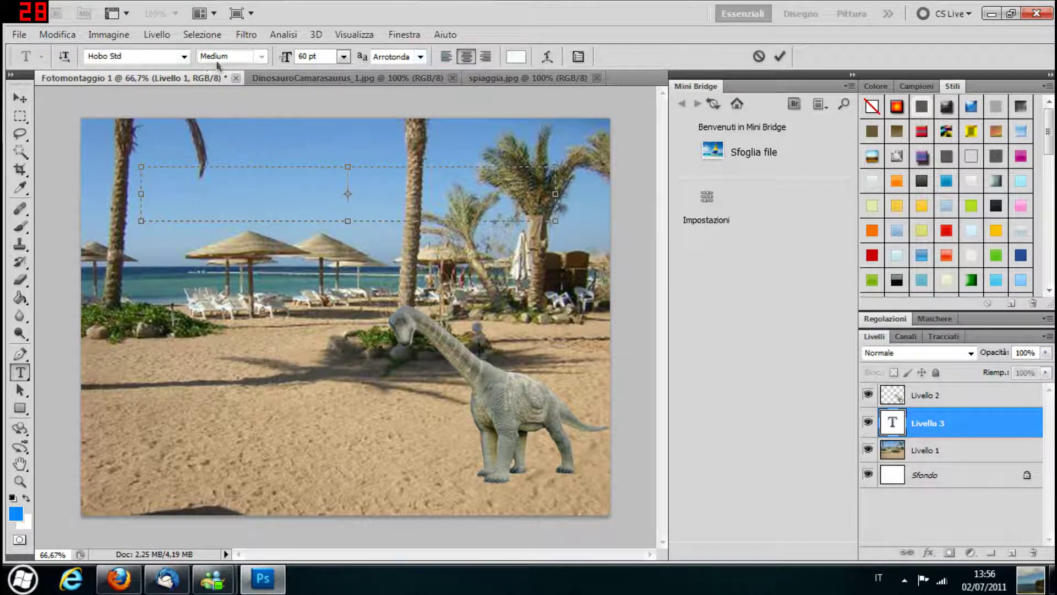
- Keep Hobo Std 60 pt with Arrotonda anti-aliasing and set the text colour to red
{"action": "left_click", "coordinate": [184, 57]}
{"action": "left_click", "coordinate": [343, 57]}
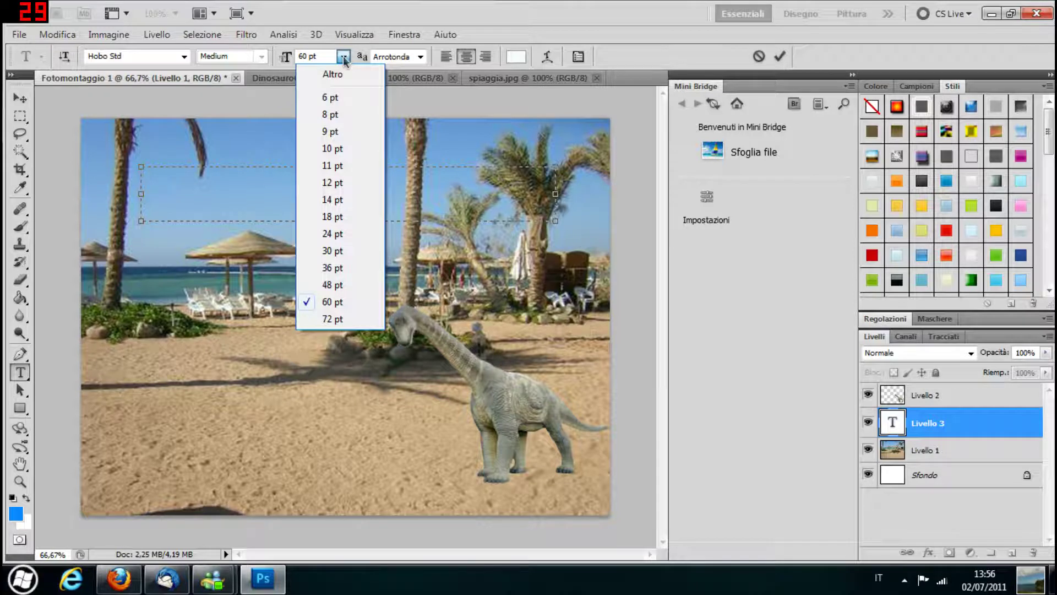
{"action": "left_click", "coordinate": [343, 57]}
{"action": "left_click", "coordinate": [422, 60]}
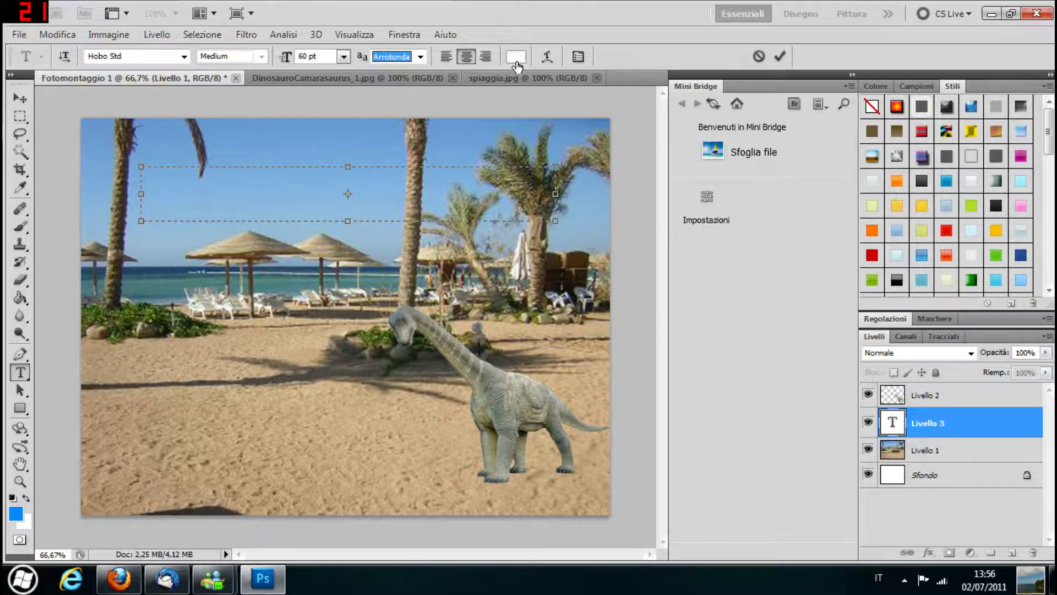
{"action": "left_click", "coordinate": [517, 61]}
{"action": "left_click", "coordinate": [809, 151]}
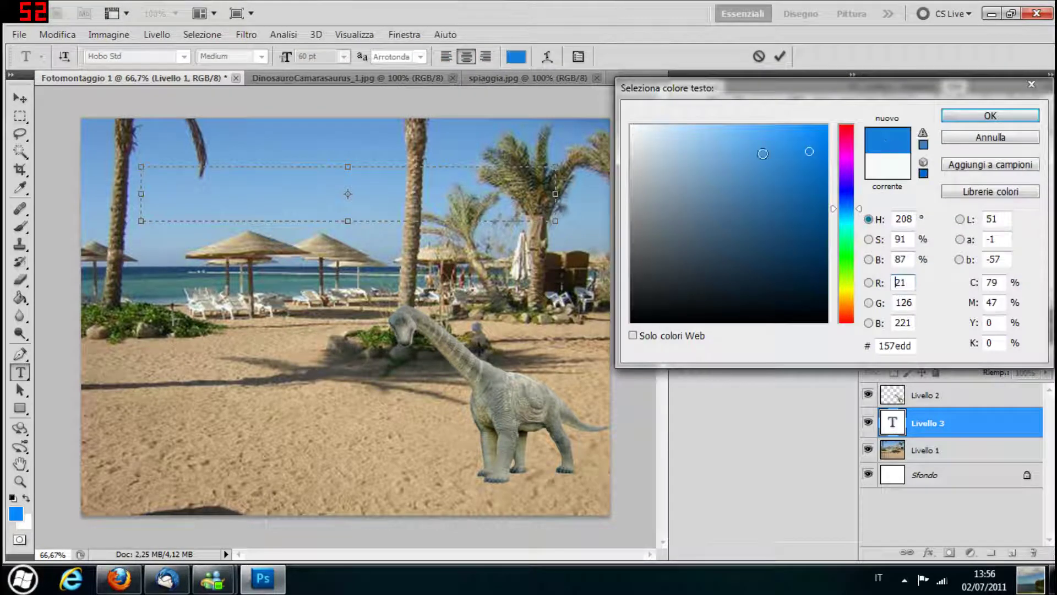
{"action": "left_click", "coordinate": [837, 319]}
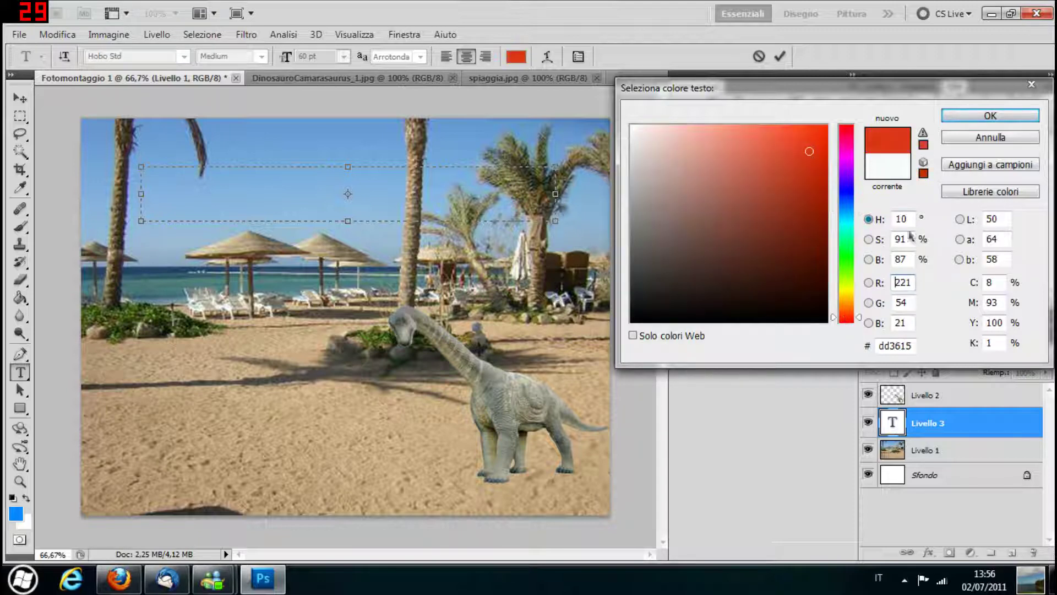
{"action": "left_click", "coordinate": [990, 116]}
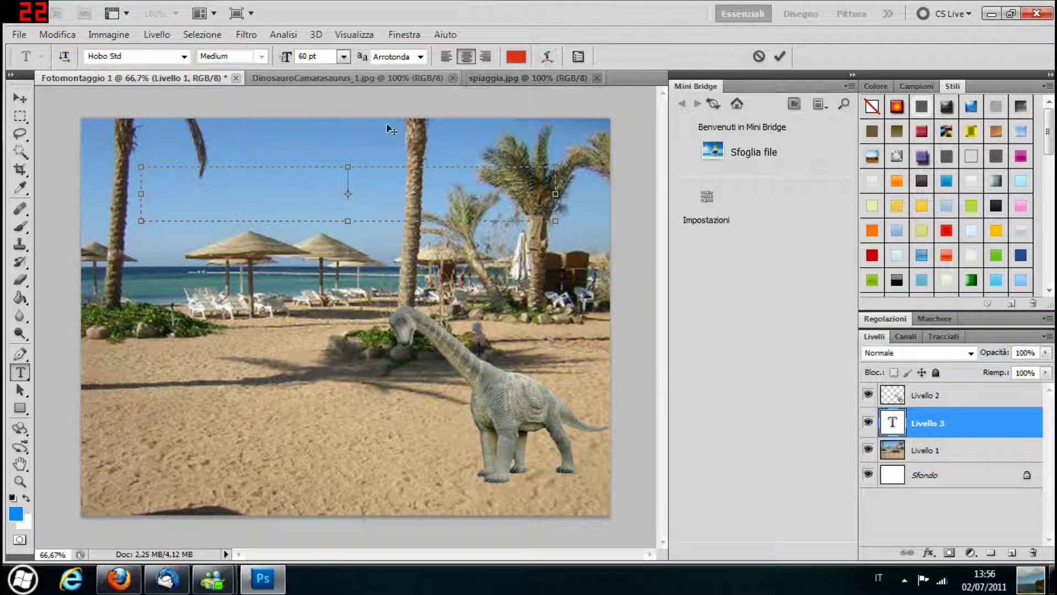
- Type the title 'Spiaggia giurassica'
{"action": "type", "text": "Spai"}
{"action": "key", "text": "BackSpace"}
{"action": "key", "text": "BackSpace"}
{"action": "type", "text": "iaggia"}
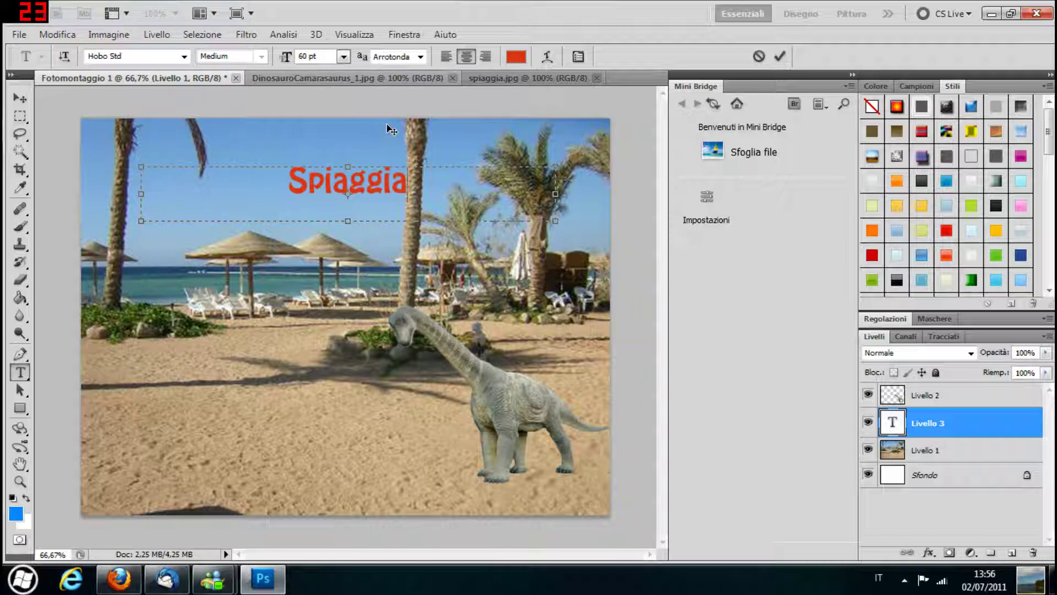
{"action": "type", "text": " giurassica"}
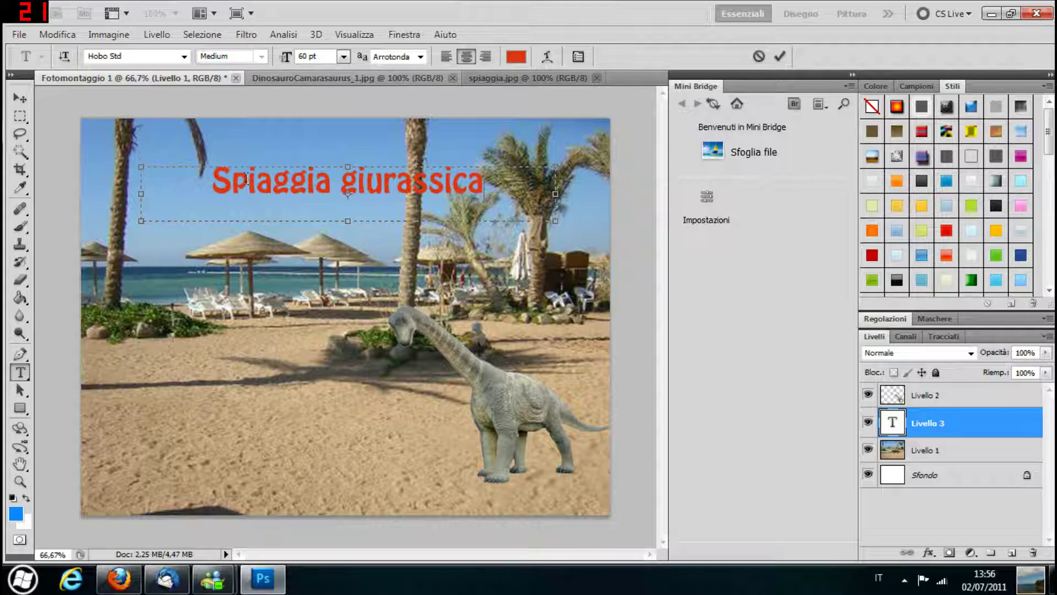
- Warp the title with a horizontal Arco style, Bend +50, keeping it in the sky
{"action": "left_click", "coordinate": [547, 56]}
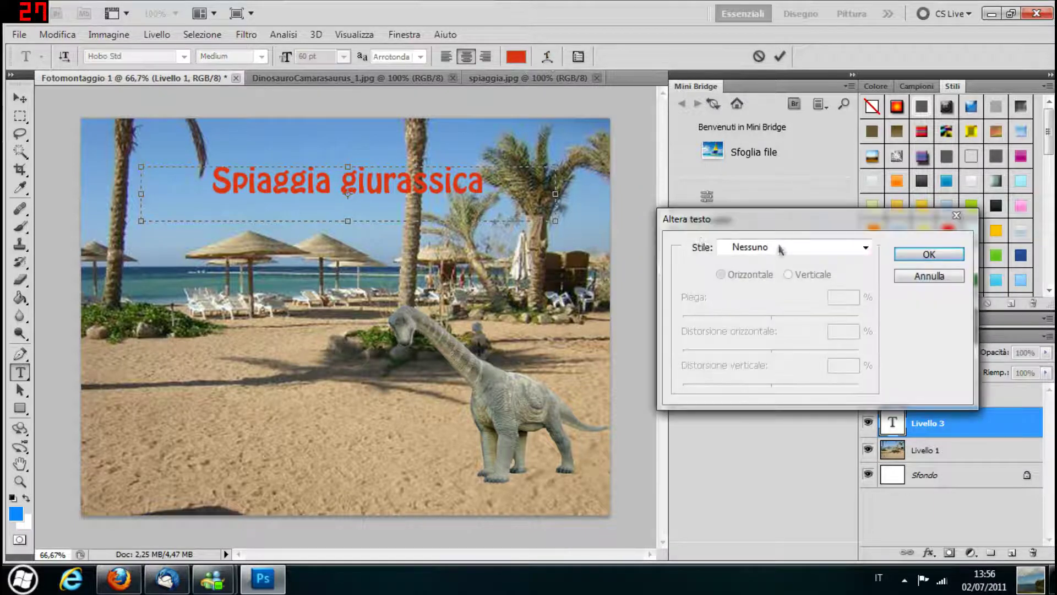
{"action": "left_click", "coordinate": [833, 252]}
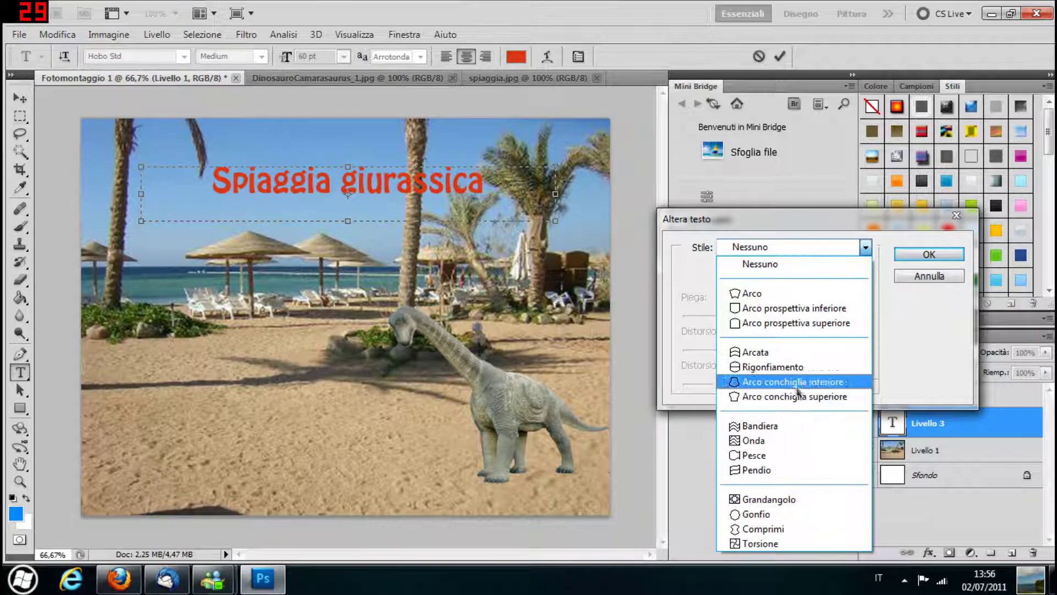
{"action": "left_click", "coordinate": [779, 295]}
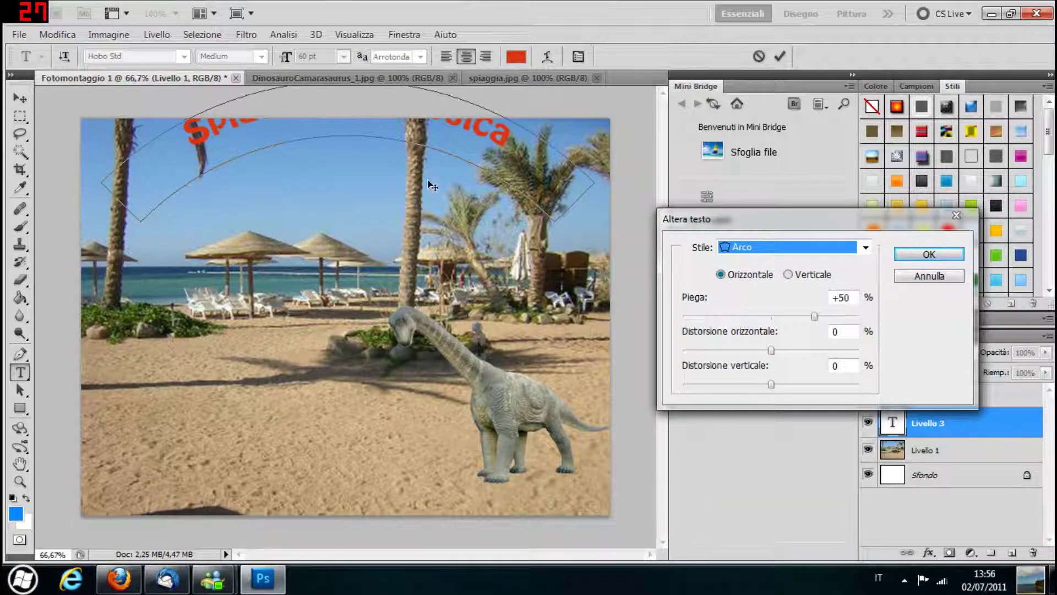
{"action": "left_click_drag", "start_coordinate": [375, 136], "coordinate": [372, 196]}
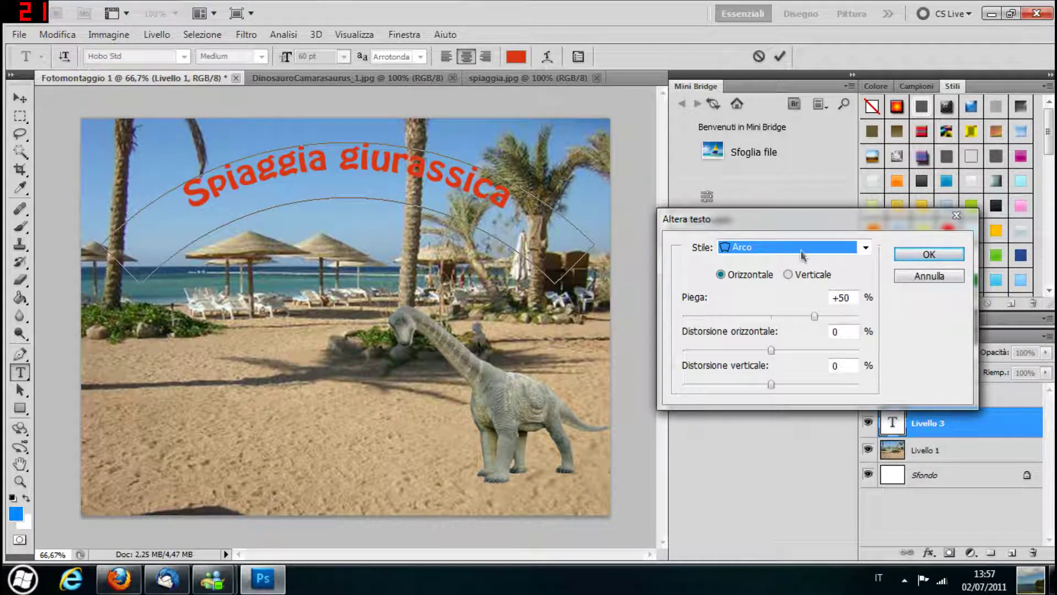
{"action": "left_click", "coordinate": [788, 275]}
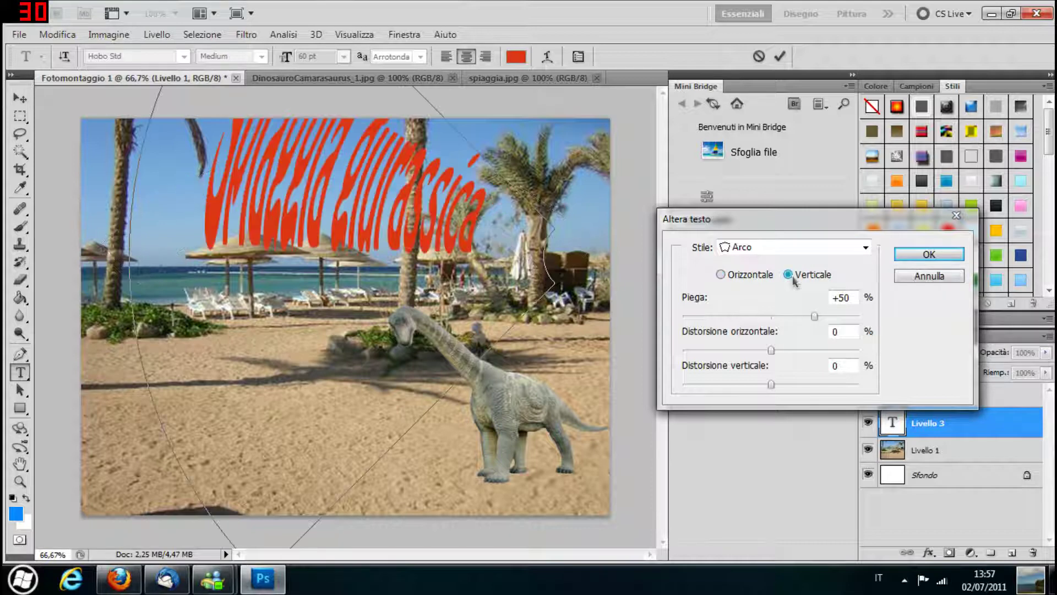
{"action": "left_click_drag", "start_coordinate": [350, 240], "coordinate": [354, 326]}
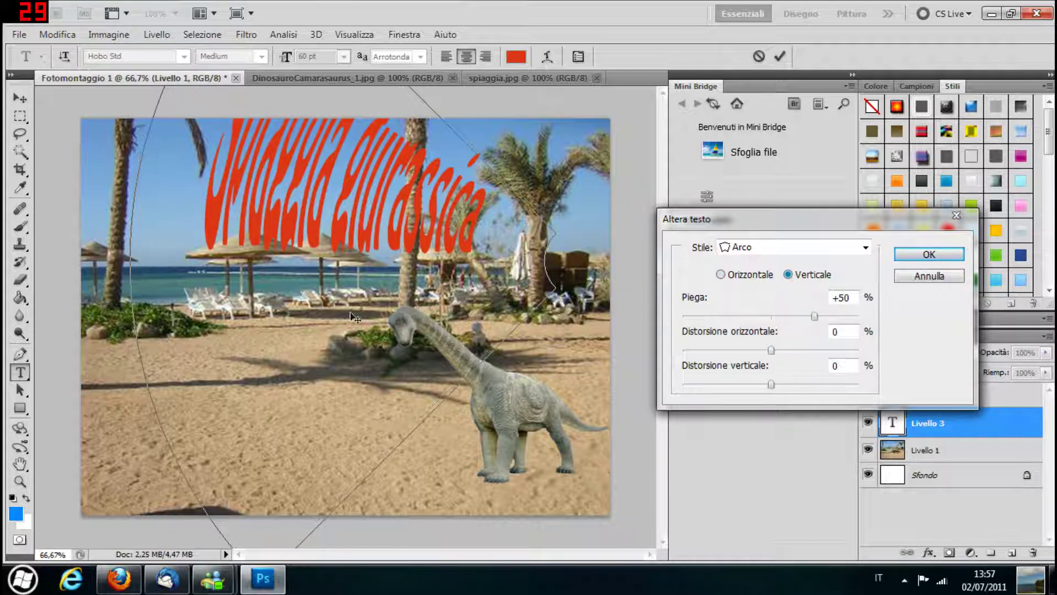
{"action": "left_click", "coordinate": [720, 274]}
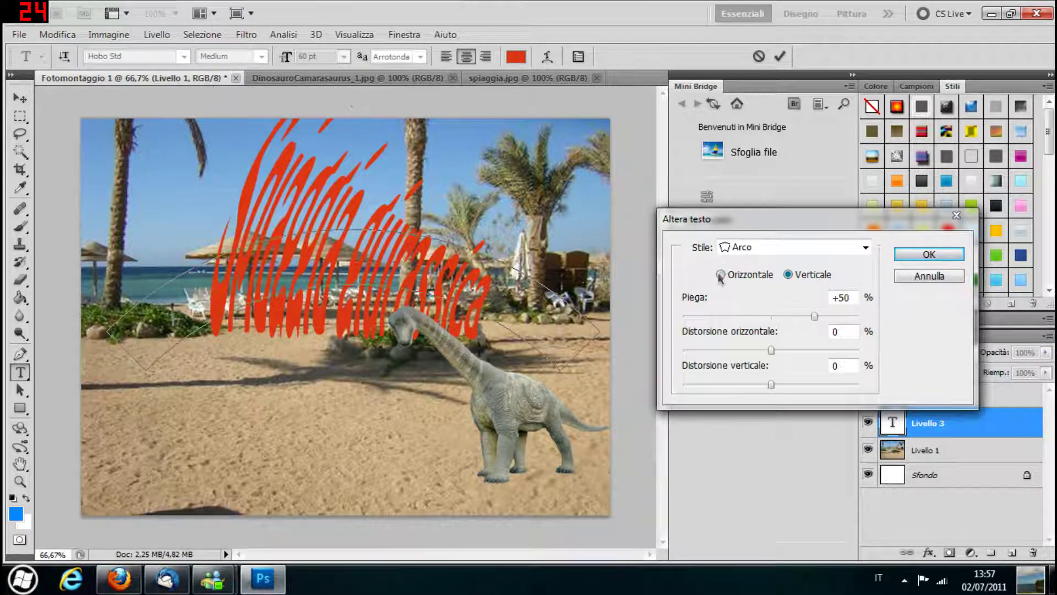
{"action": "left_click_drag", "start_coordinate": [381, 227], "coordinate": [386, 174]}
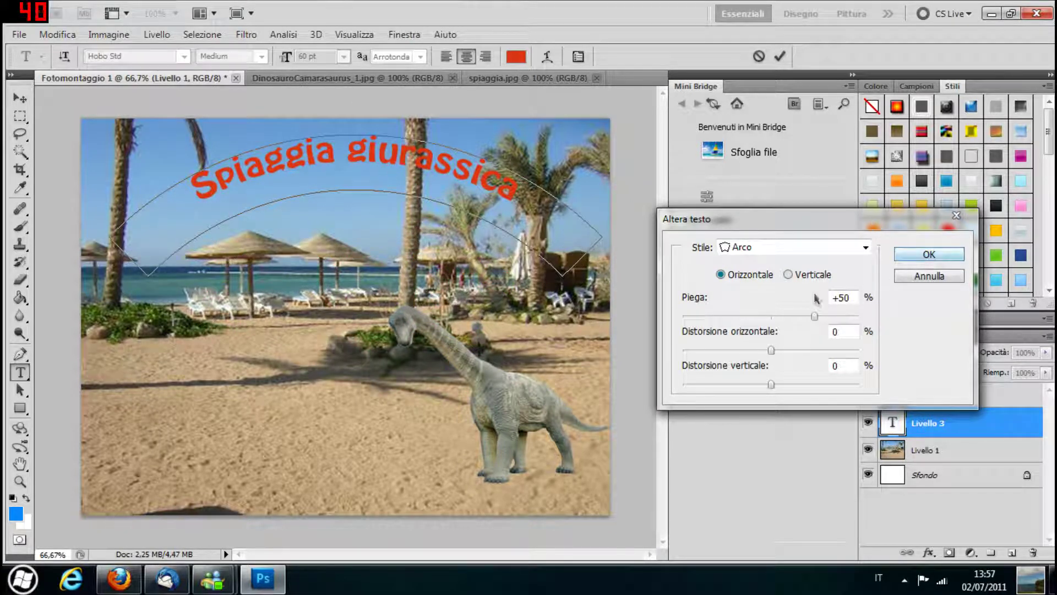
{"action": "mouse_move", "coordinate": [815, 317]}
{"action": "left_mouse_down"}
{"action": "mouse_move", "coordinate": [850, 317]}
{"action": "mouse_move", "coordinate": [718, 325]}
{"action": "mouse_move", "coordinate": [814, 318]}
{"action": "left_mouse_up"}
{"action": "mouse_move", "coordinate": [770, 351]}
{"action": "left_mouse_down"}
{"action": "mouse_move", "coordinate": [846, 355]}
{"action": "mouse_move", "coordinate": [770, 353]}
{"action": "mouse_move", "coordinate": [822, 385]}
{"action": "mouse_move", "coordinate": [772, 385]}
{"action": "left_mouse_up"}
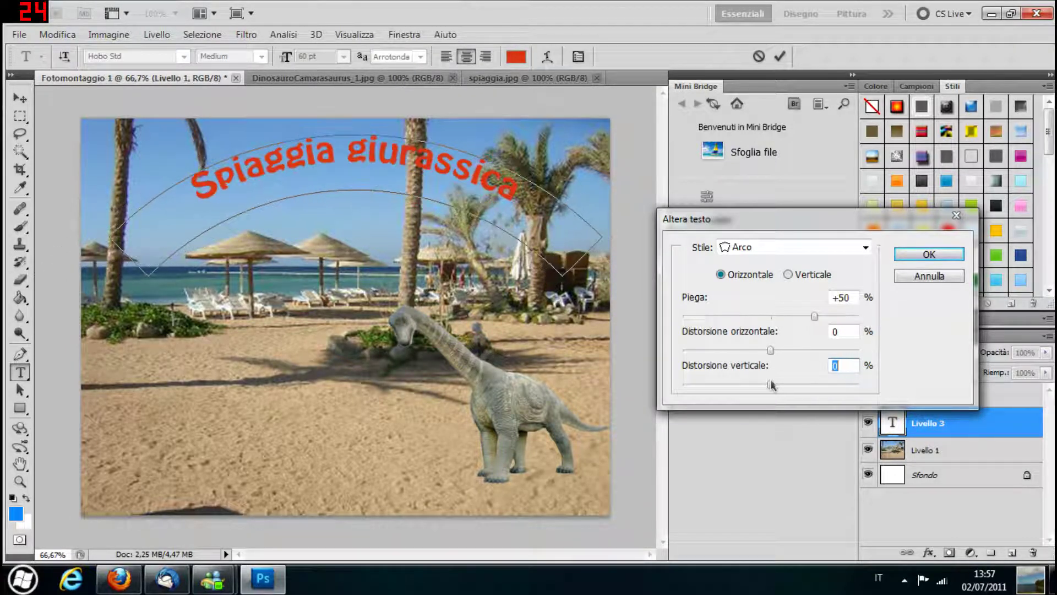
{"action": "left_click", "coordinate": [925, 255]}
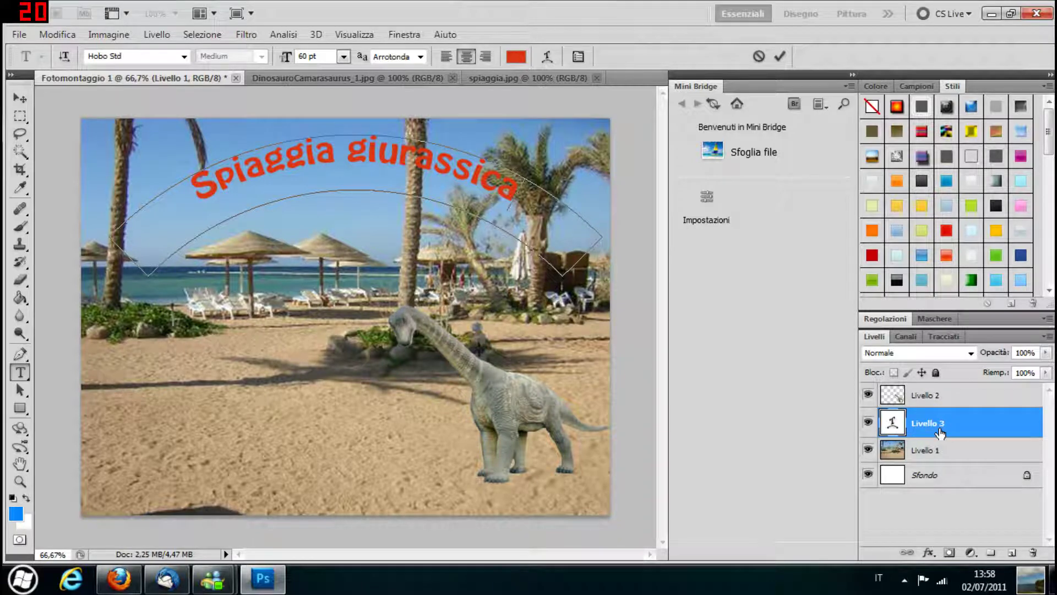
- Try preset styles on the title: blue bevel, dark chrome, blue glow, red bevel, gold-blue
{"action": "left_click", "coordinate": [896, 107]}
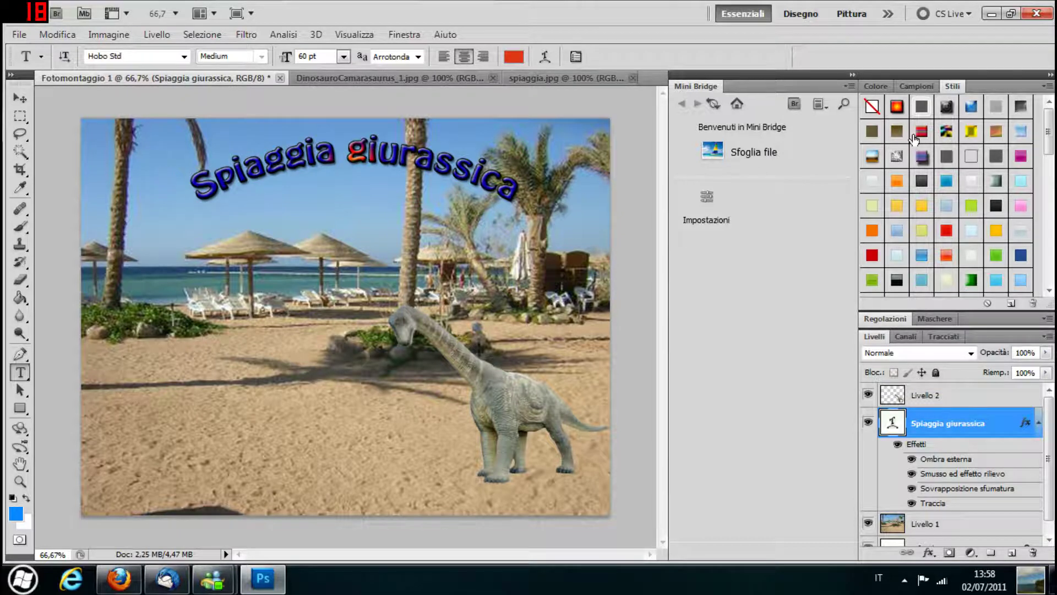
{"action": "left_click", "coordinate": [945, 107]}
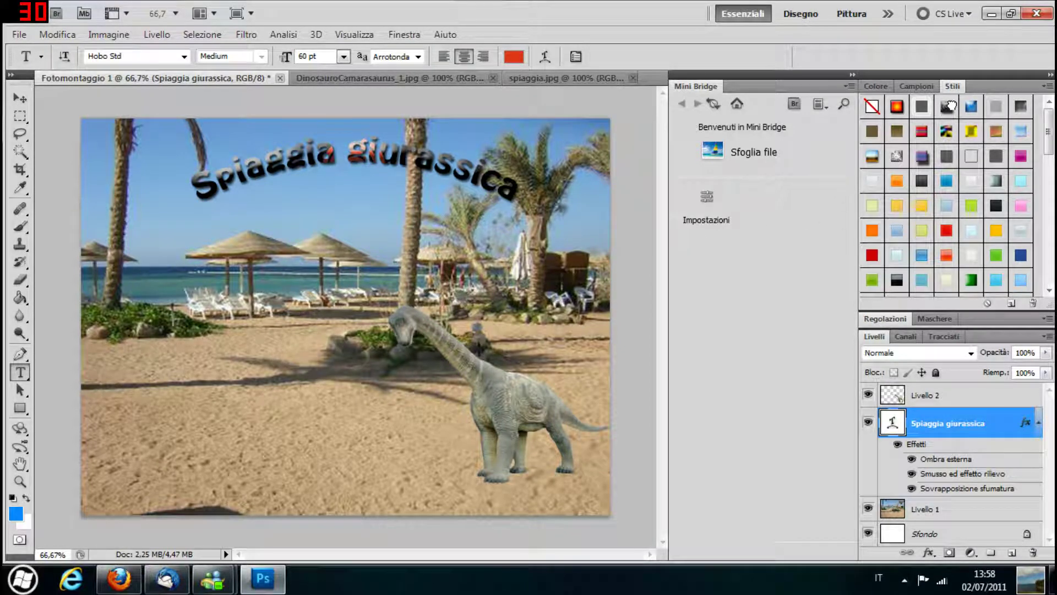
{"action": "left_click", "coordinate": [971, 108]}
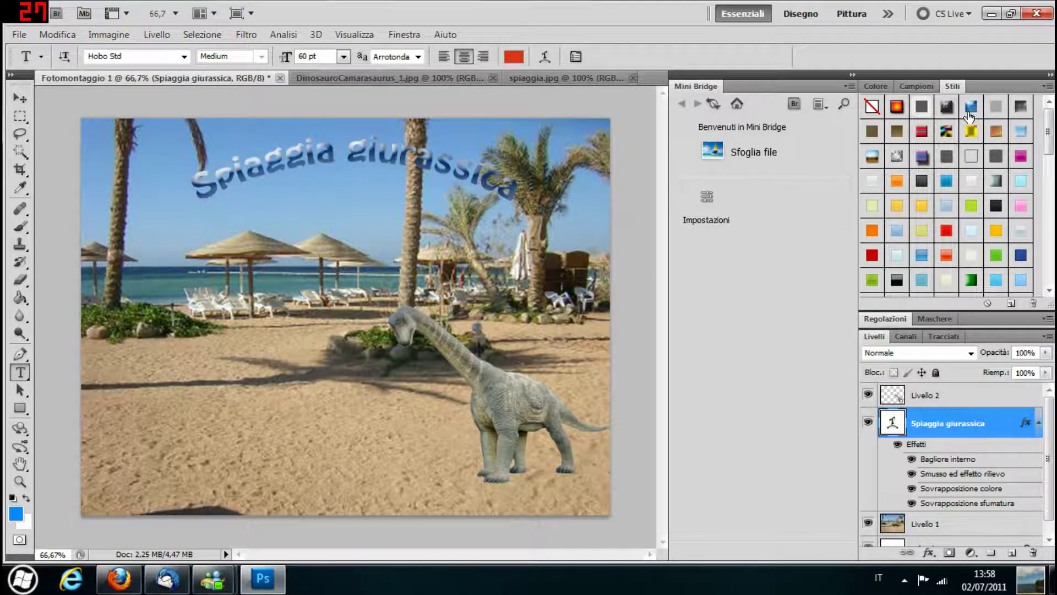
{"action": "left_click", "coordinate": [1019, 106]}
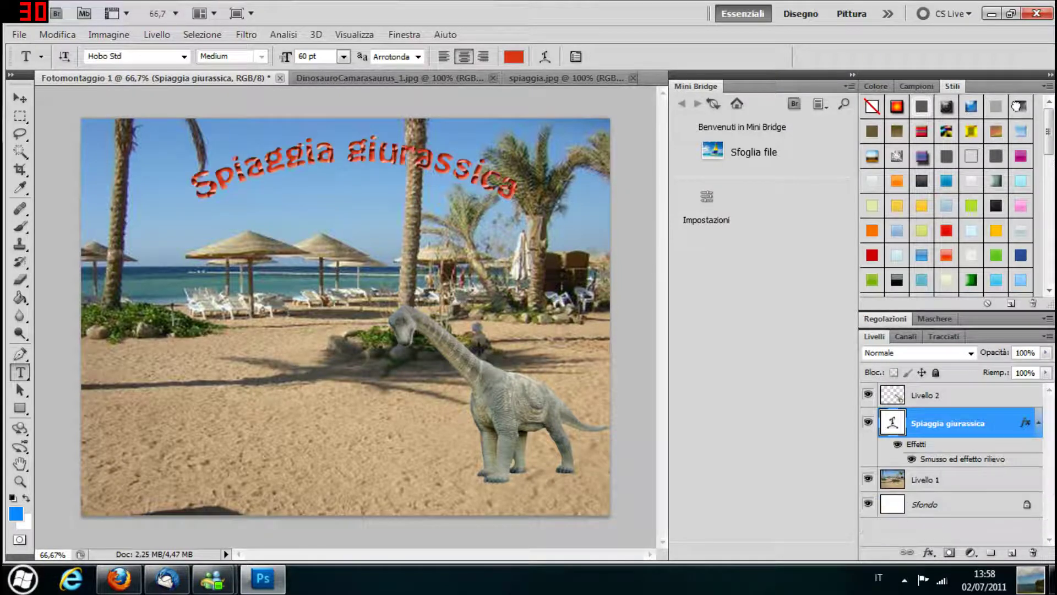
{"action": "left_click", "coordinate": [875, 156]}
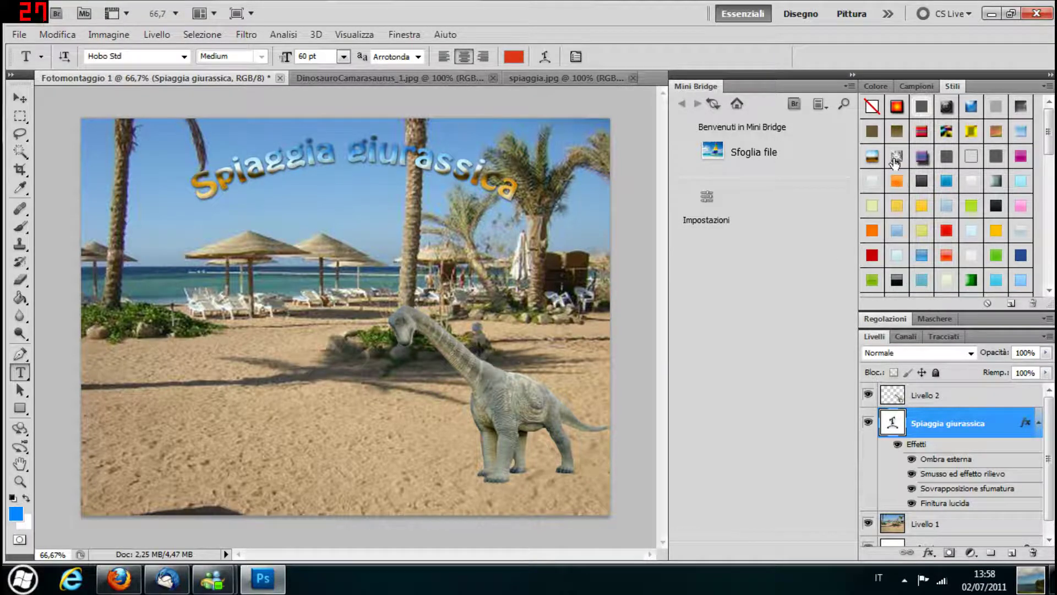
{"action": "left_click", "coordinate": [897, 181]}
- Apply the glossy yellow-green preset style and collapse the title layer's effects list
{"action": "scroll", "coordinate": [958, 215], "scroll_direction": "down", "scroll_amount": 3}
{"action": "scroll", "coordinate": [964, 222], "scroll_direction": "down", "scroll_amount": 2}
{"action": "scroll", "coordinate": [964, 221], "scroll_direction": "down", "scroll_amount": 3}
{"action": "left_click", "coordinate": [922, 244]}
{"action": "scroll", "coordinate": [936, 242], "scroll_direction": "down", "scroll_amount": 2}
{"action": "scroll", "coordinate": [949, 237], "scroll_direction": "down", "scroll_amount": 2}
{"action": "scroll", "coordinate": [949, 237], "scroll_direction": "down", "scroll_amount": 2}
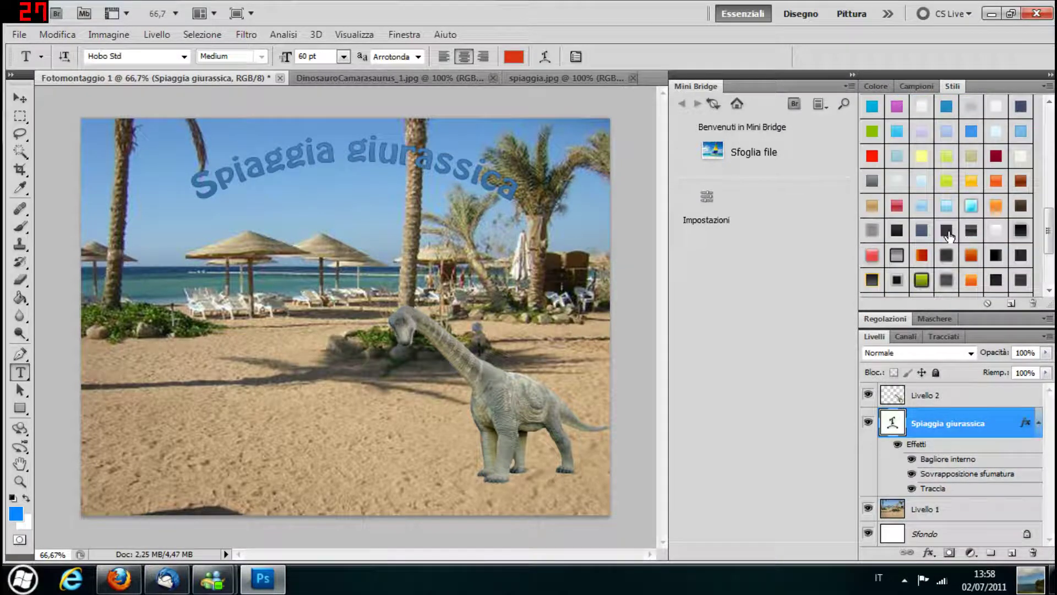
{"action": "left_click", "coordinate": [922, 281]}
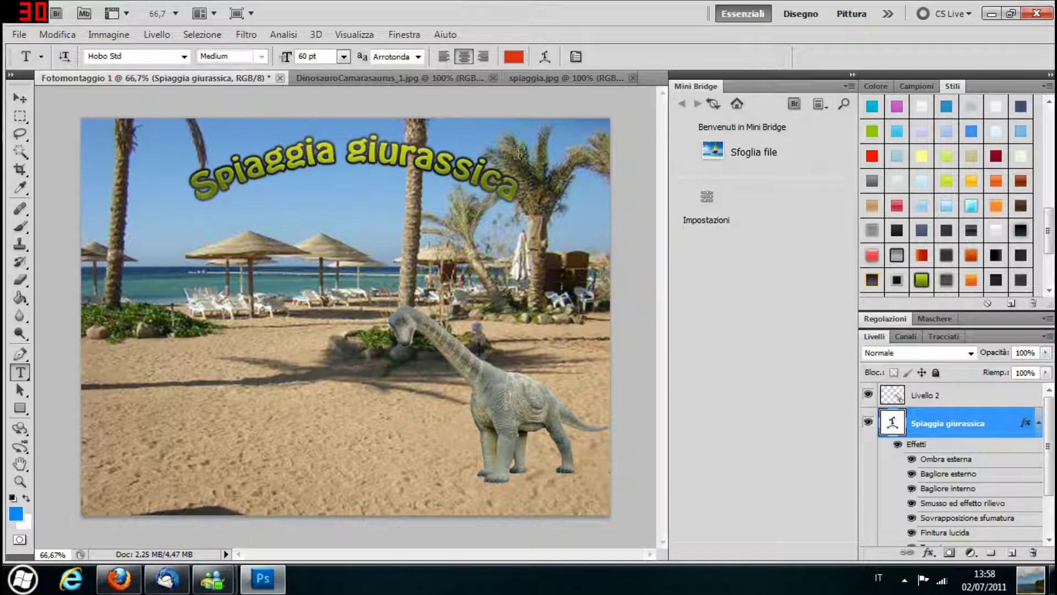
{"action": "left_click", "coordinate": [1037, 422]}
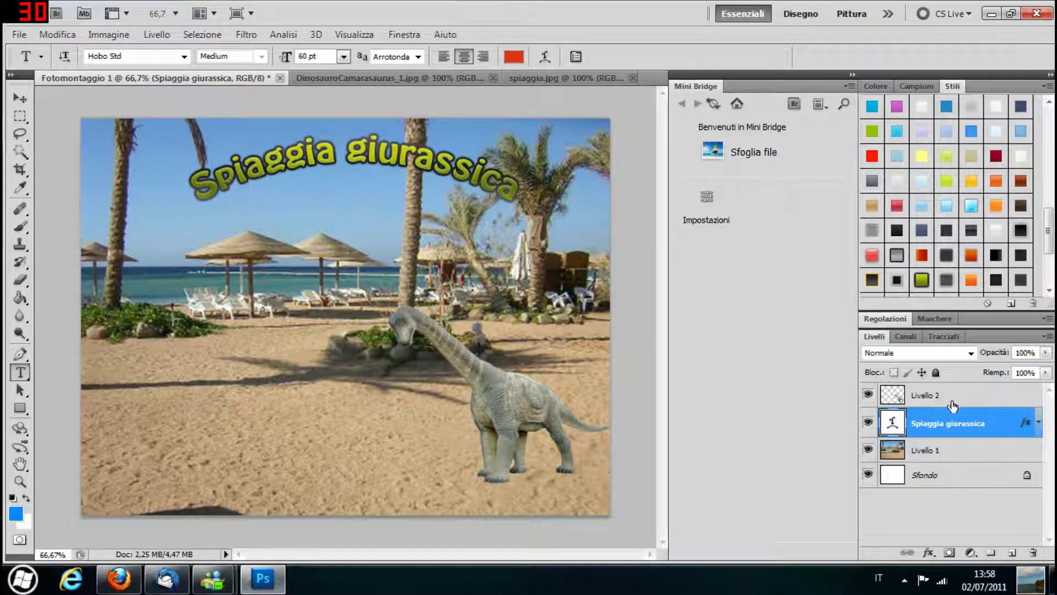
{"action": "left_click", "coordinate": [933, 401]}
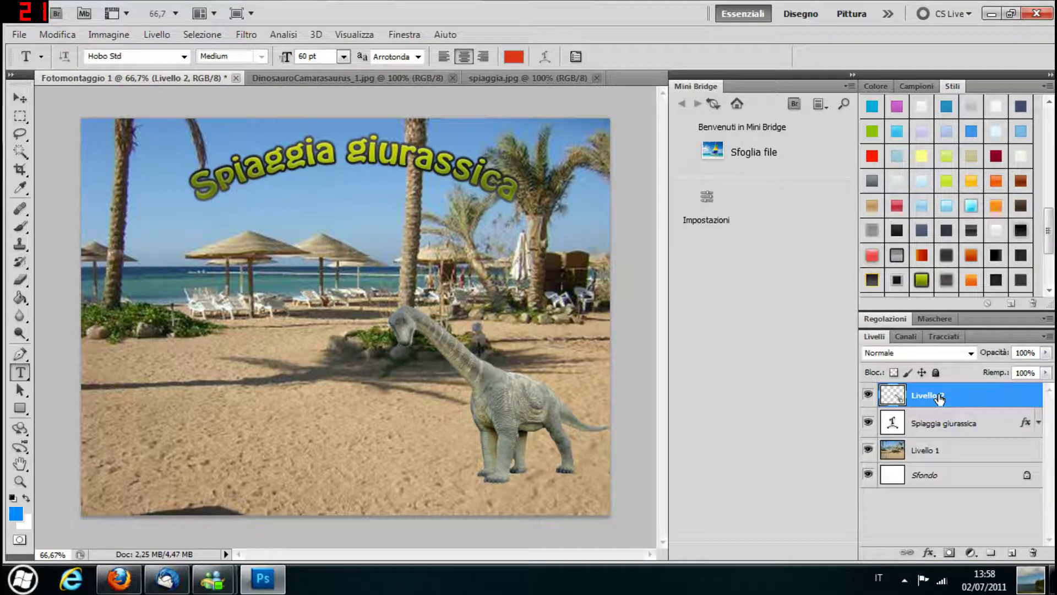
- Reorder the dinosaur and title layers and drag the title down onto the sand
{"action": "left_click_drag", "start_coordinate": [939, 399], "coordinate": [942, 433]}
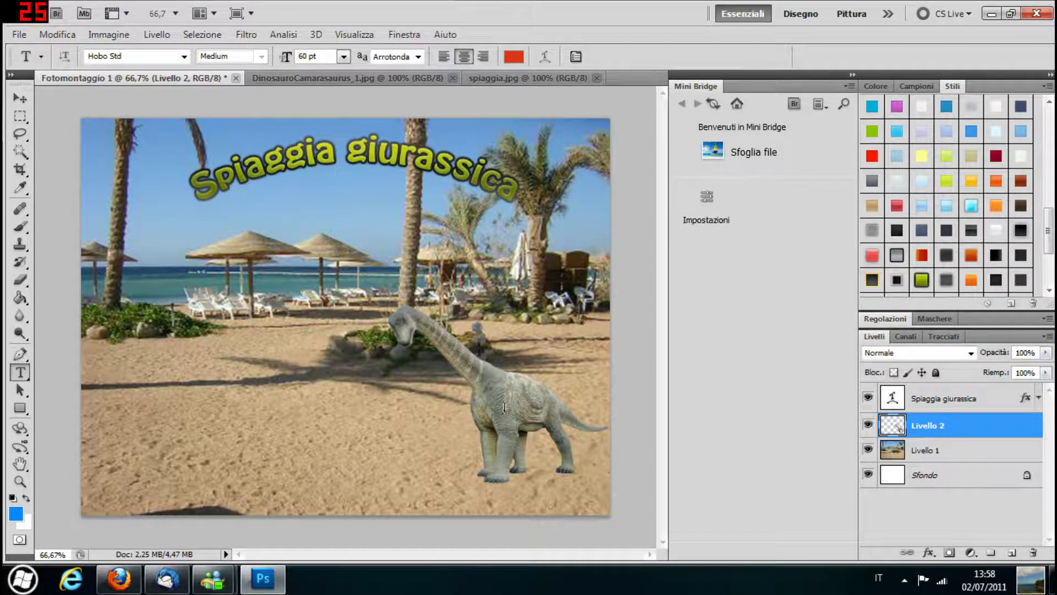
{"action": "left_click_drag", "start_coordinate": [944, 404], "coordinate": [948, 435]}
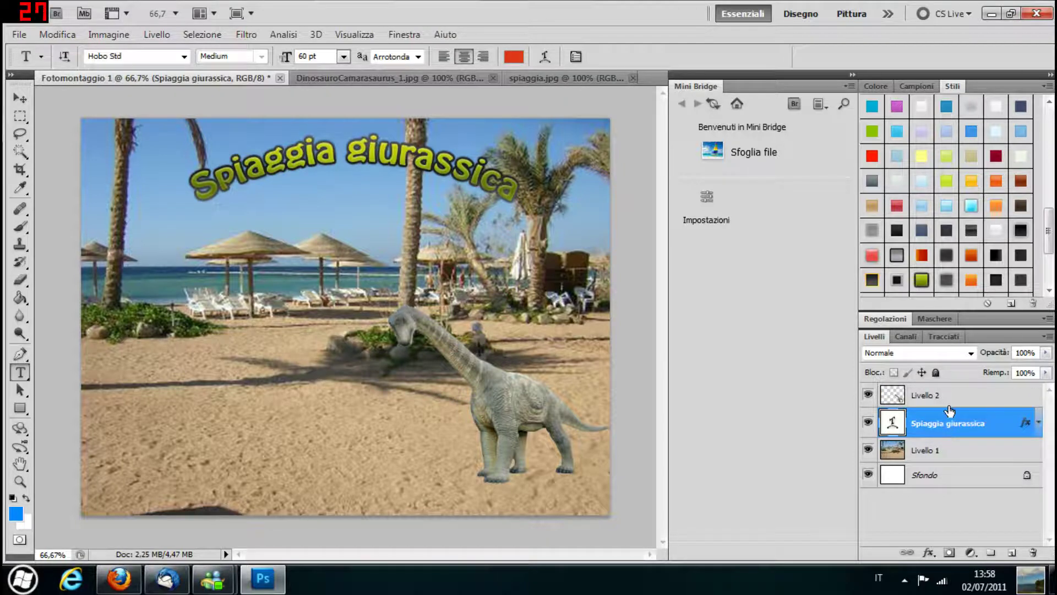
{"action": "left_click_drag", "start_coordinate": [949, 396], "coordinate": [951, 435]}
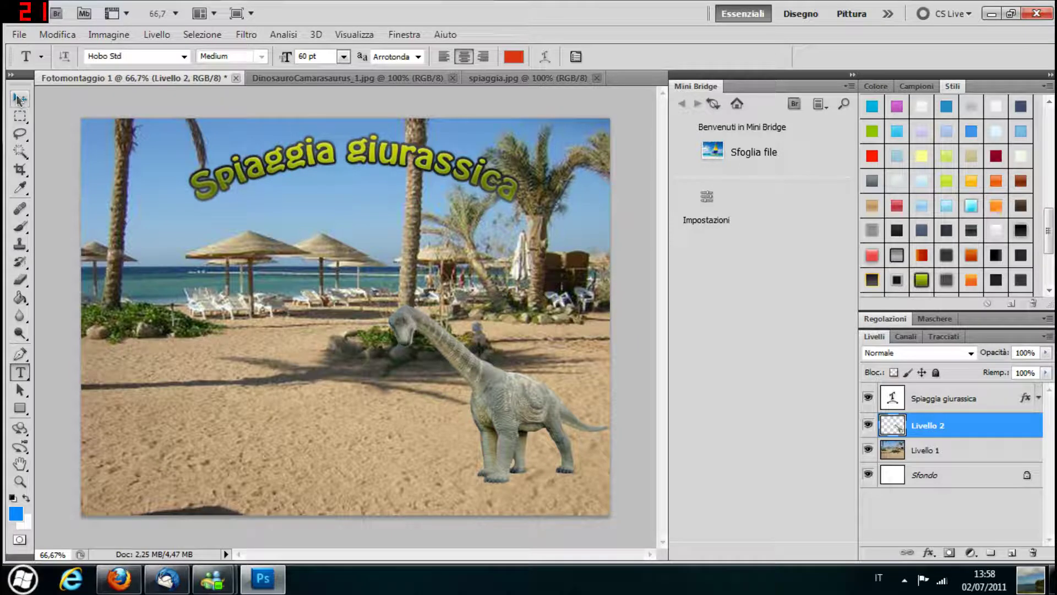
{"action": "left_click", "coordinate": [969, 409]}
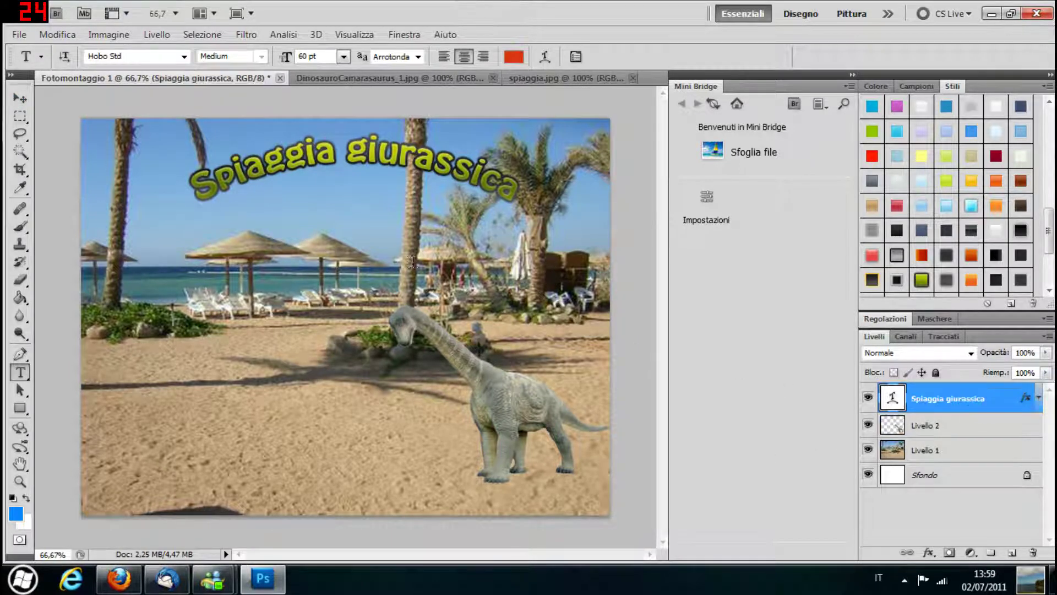
{"action": "left_click", "coordinate": [19, 98]}
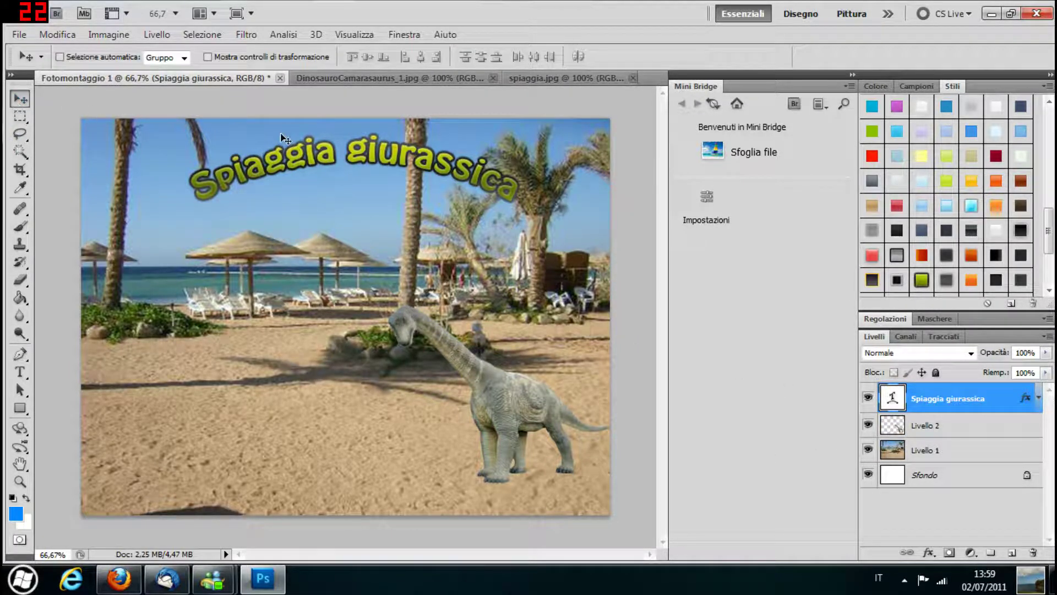
{"action": "left_click_drag", "start_coordinate": [341, 159], "coordinate": [372, 372]}
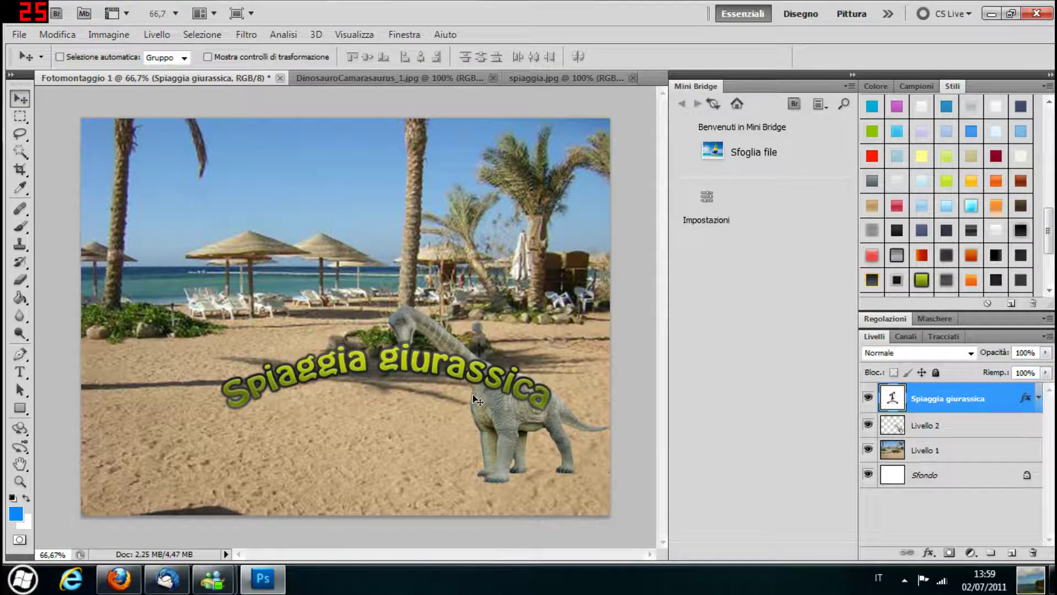
- Keep the dinosaur beneath the title, move the title back up-left into the sky, toggle its visibility
{"action": "left_click", "coordinate": [923, 430]}
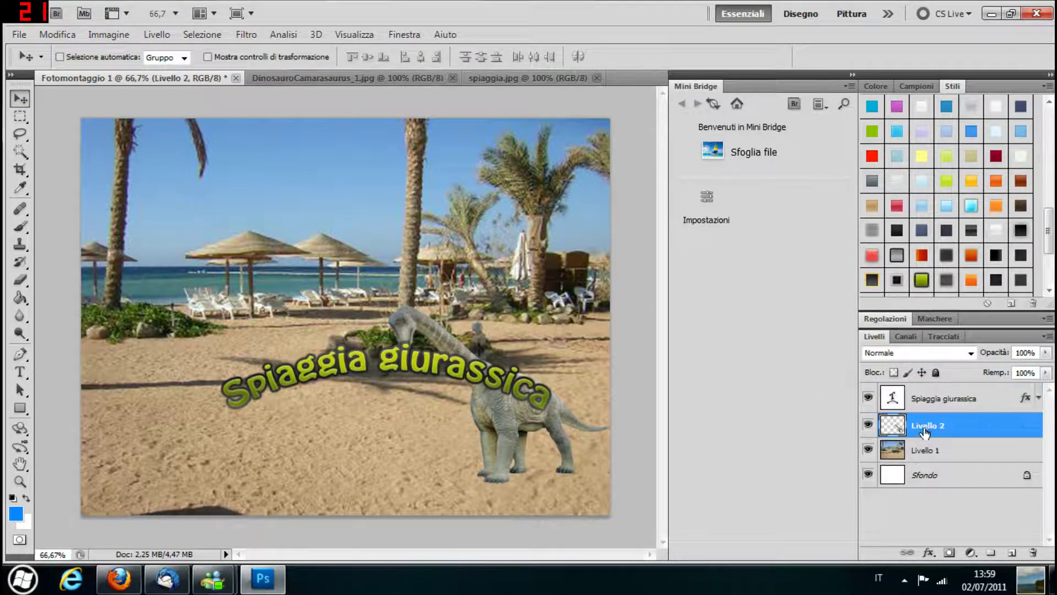
{"action": "left_click_drag", "start_coordinate": [932, 432], "coordinate": [930, 392]}
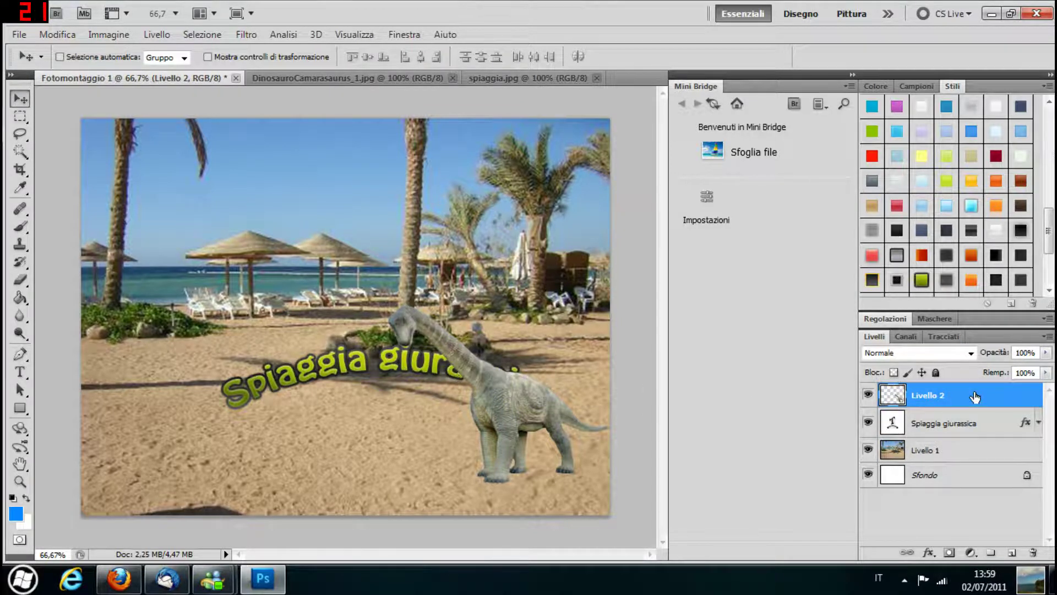
{"action": "left_click_drag", "start_coordinate": [973, 396], "coordinate": [950, 429]}
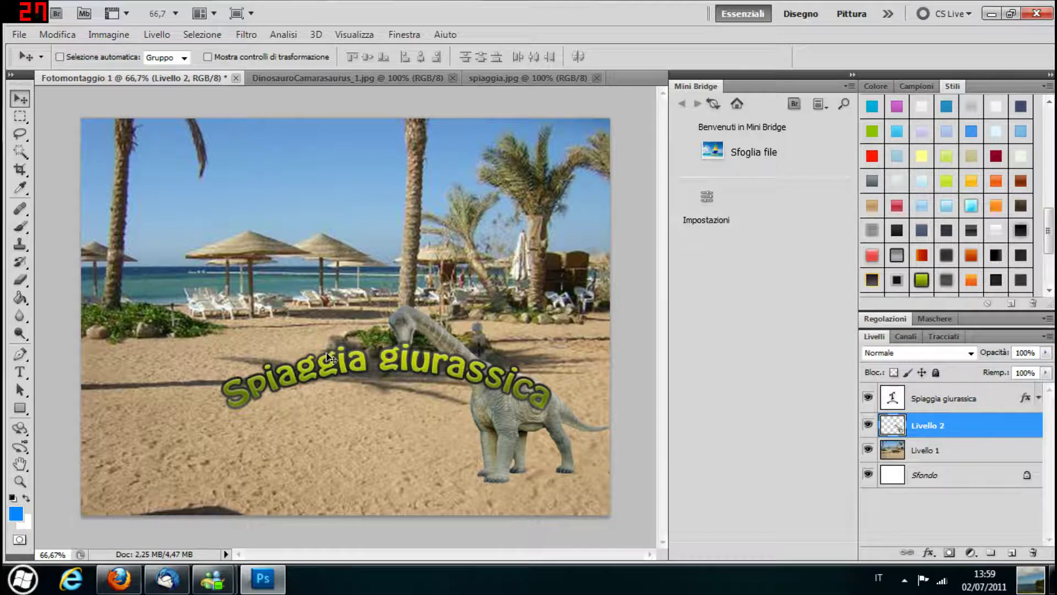
{"action": "left_click", "coordinate": [938, 398]}
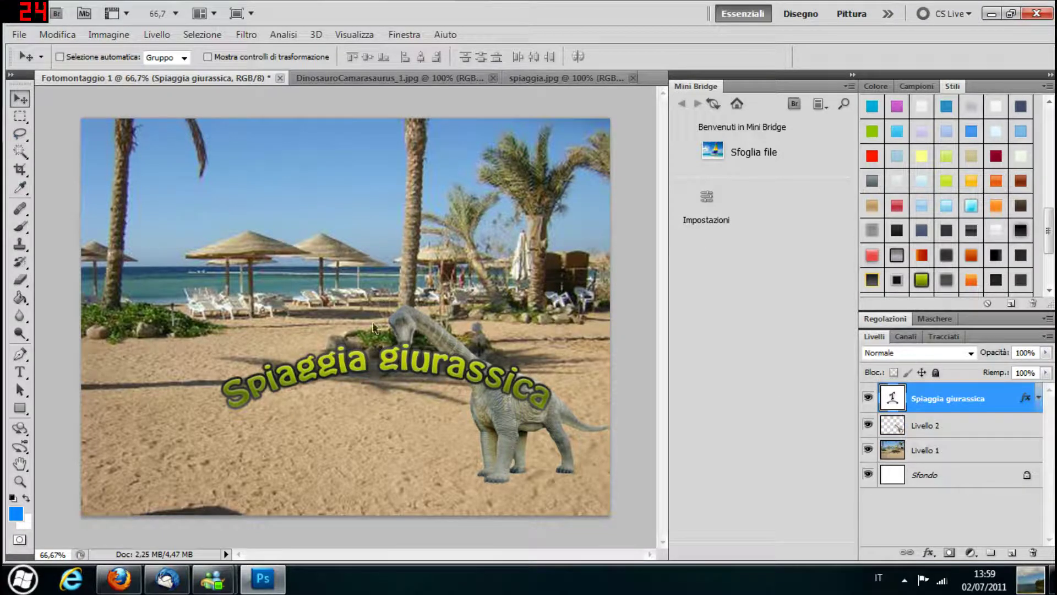
{"action": "left_click_drag", "start_coordinate": [371, 367], "coordinate": [302, 165]}
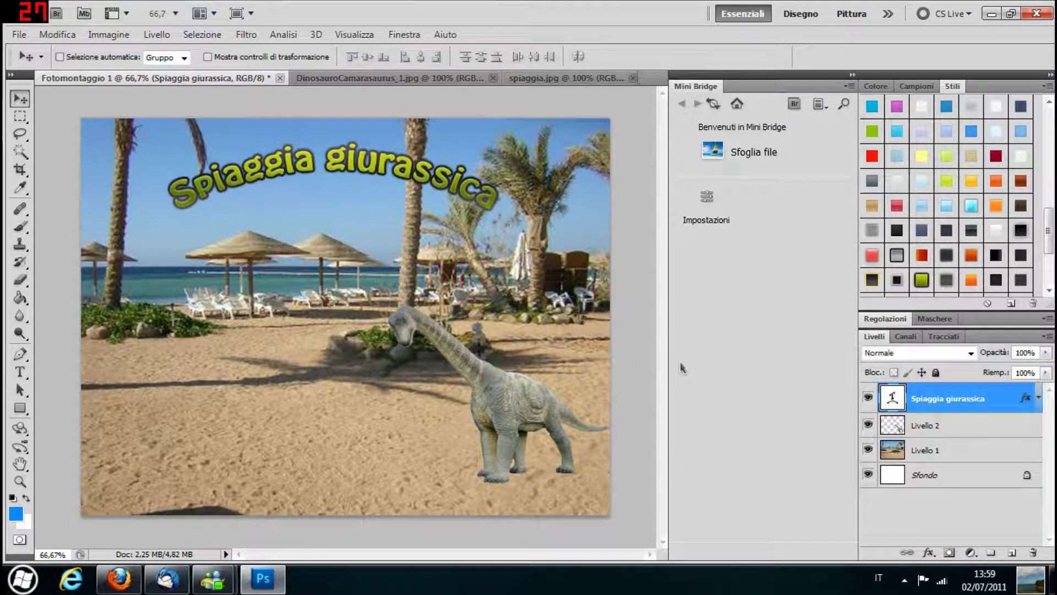
{"action": "left_click", "coordinate": [868, 399]}
{"action": "left_click", "coordinate": [868, 399]}
{"action": "left_click", "coordinate": [868, 398]}
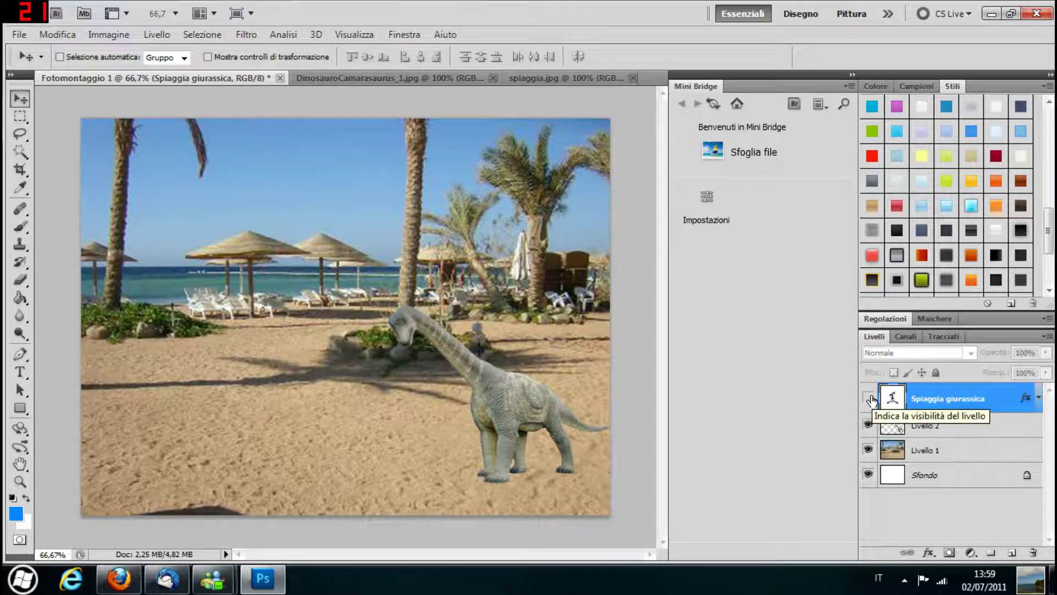
{"action": "left_click", "coordinate": [869, 398]}
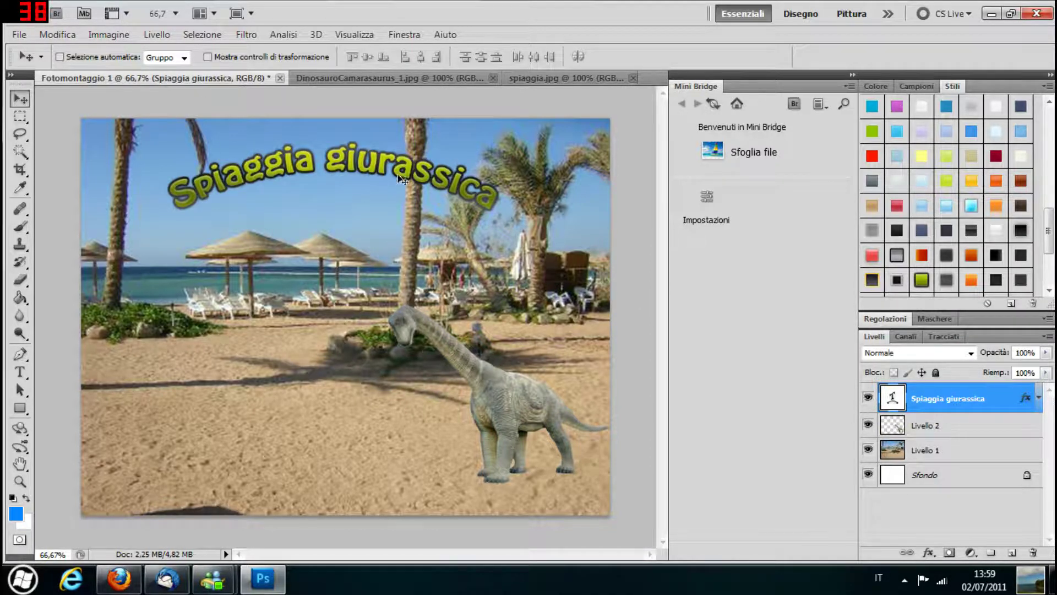
- Save the montage as JPEG 'Fotomontaggio 1.jpg' at quality 12 (Massima)
{"action": "left_click", "coordinate": [20, 34]}
{"action": "left_click", "coordinate": [34, 271]}
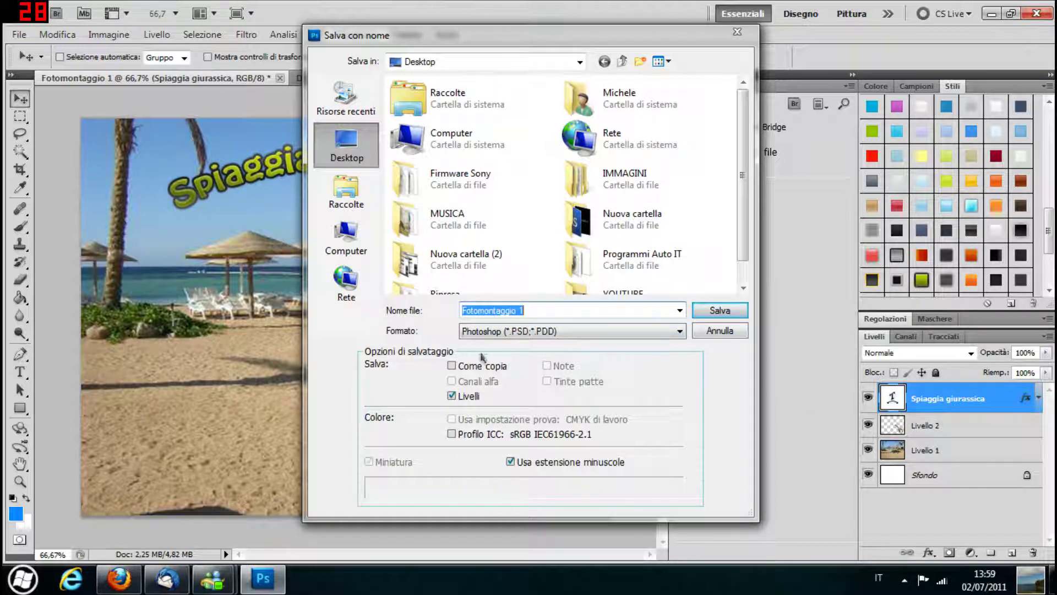
{"action": "left_click", "coordinate": [534, 337]}
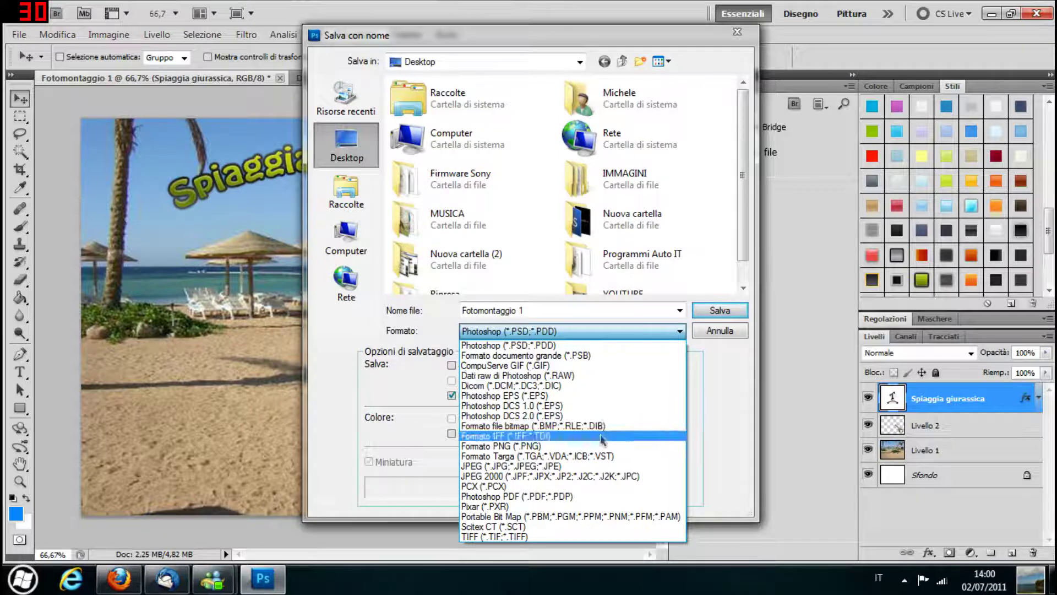
{"action": "left_click", "coordinate": [532, 466]}
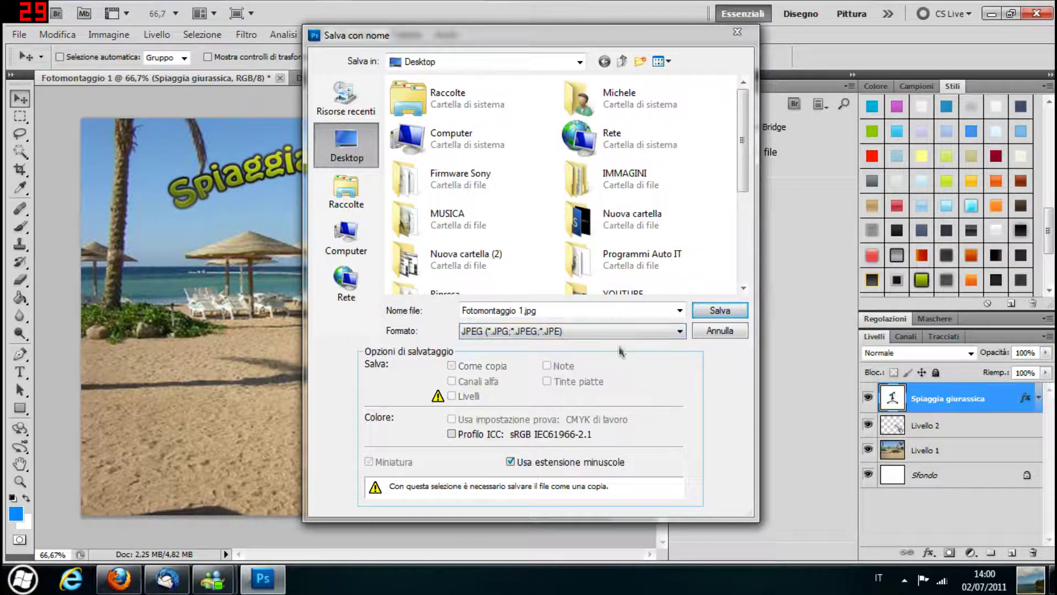
{"action": "left_click", "coordinate": [727, 312]}
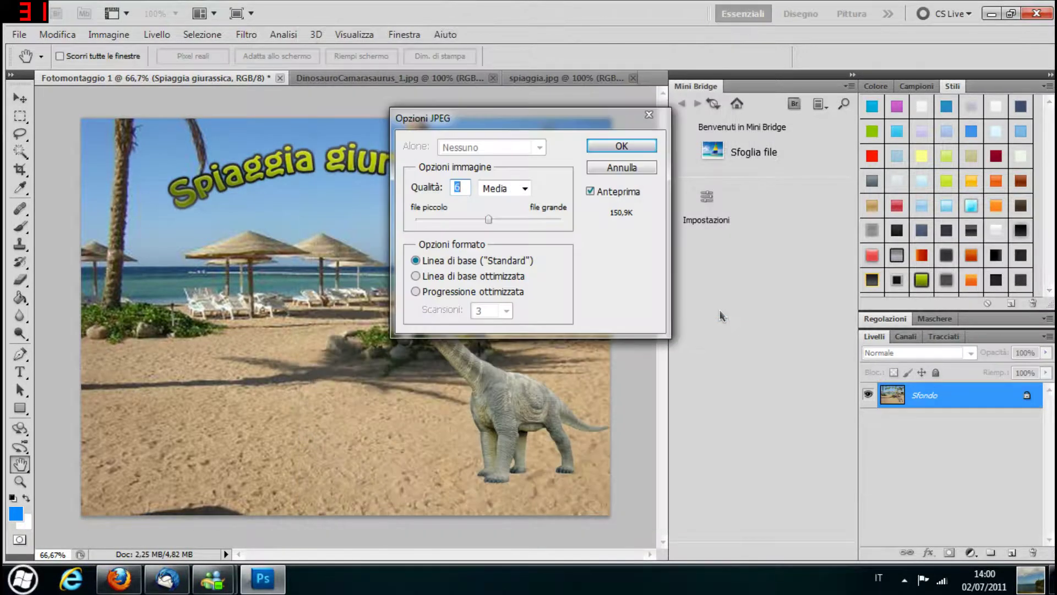
{"action": "type", "text": "12"}
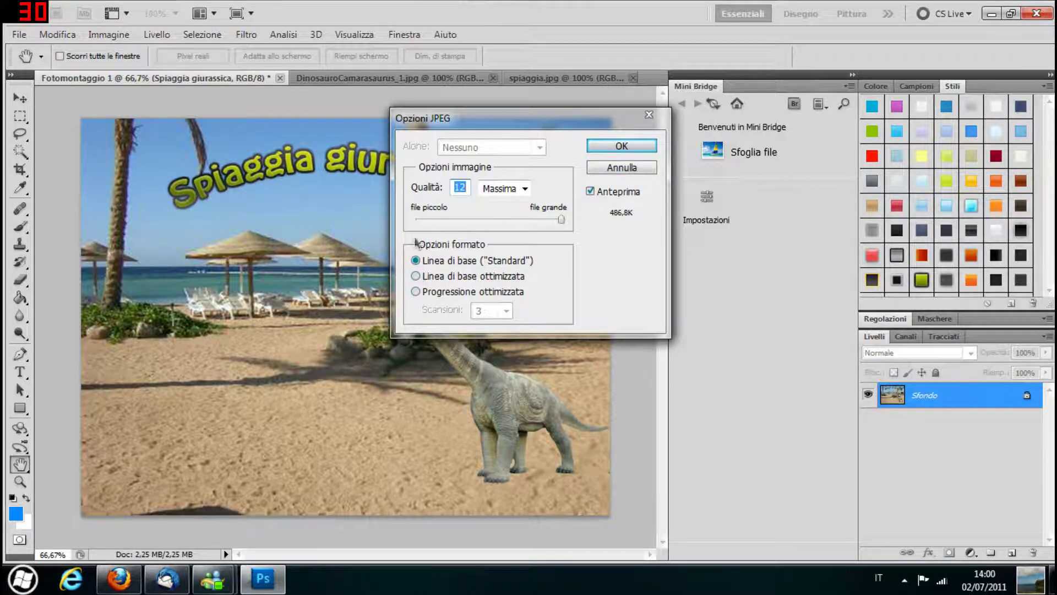
{"action": "left_click", "coordinate": [622, 145]}
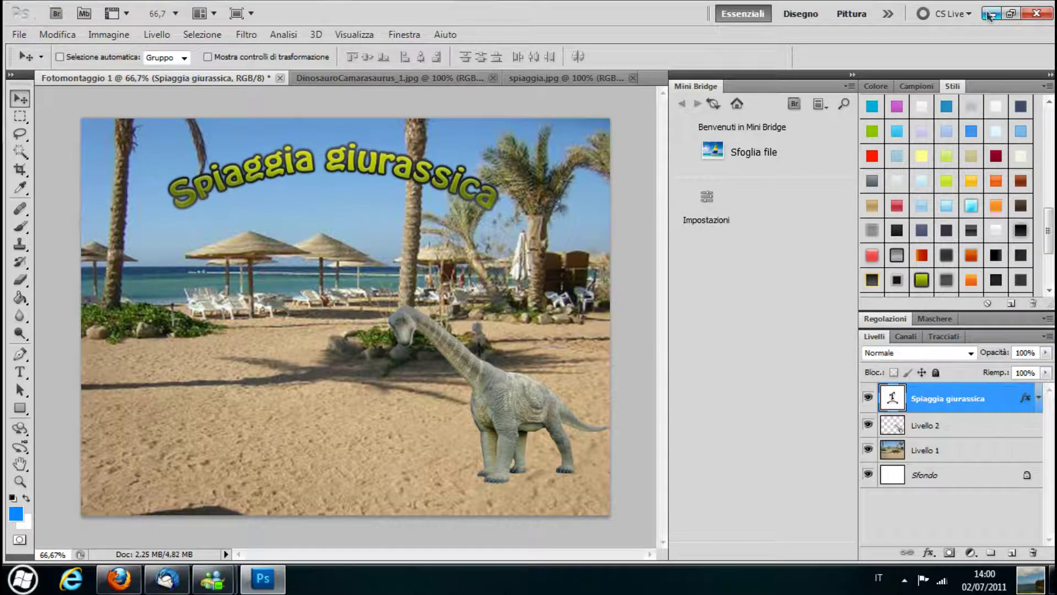
- Preview the saved Fotomontaggio 1 JPEG from the desktop in Windows Photo Viewer, then return to Photoshop
{"action": "left_click", "coordinate": [989, 15]}
{"action": "double_click", "coordinate": [380, 434]}
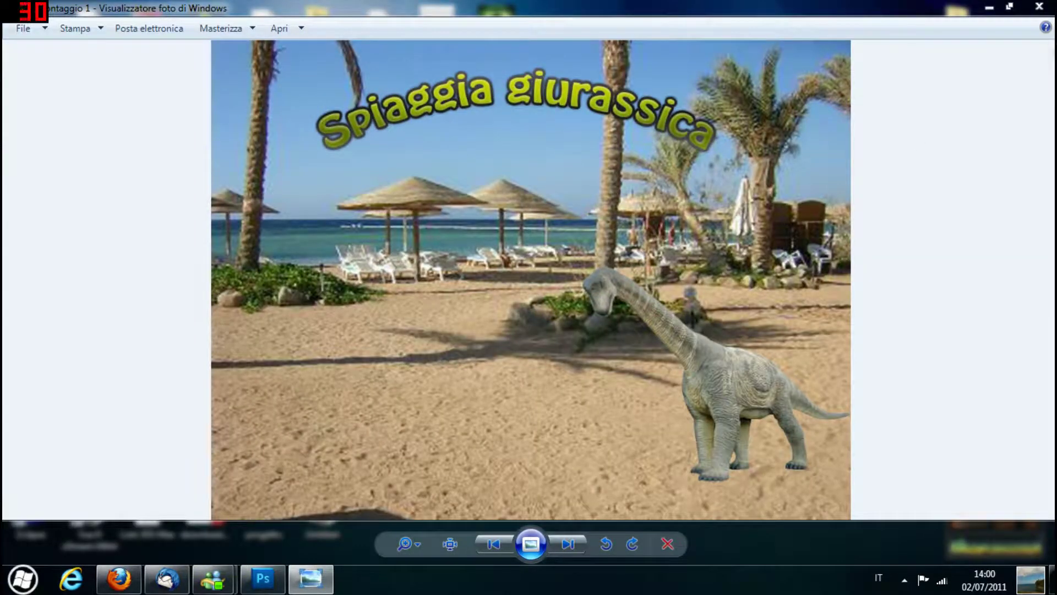
{"action": "left_click", "coordinate": [1038, 5]}
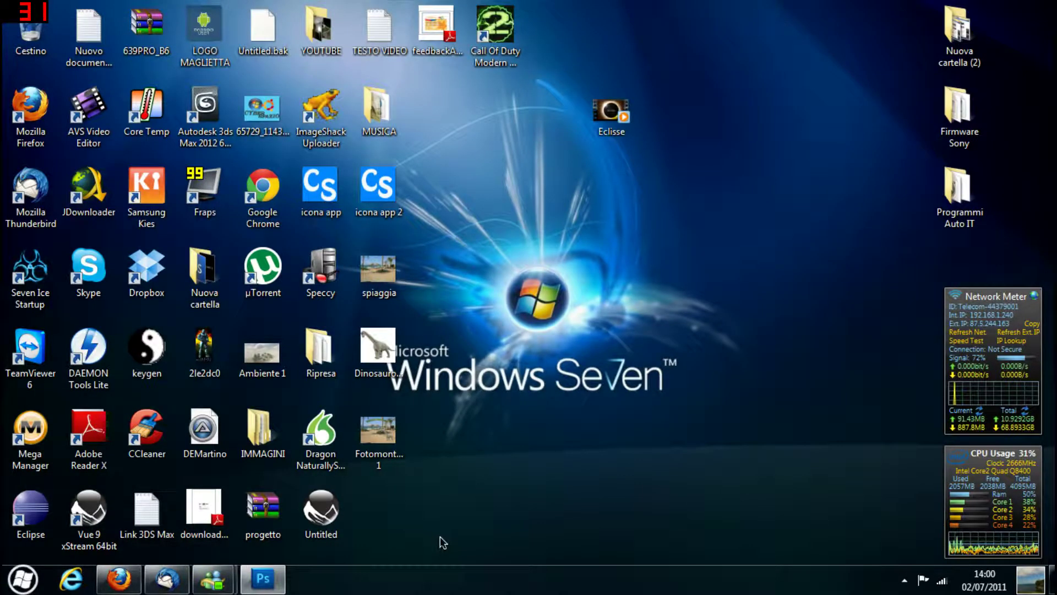
{"action": "left_click", "coordinate": [277, 586]}
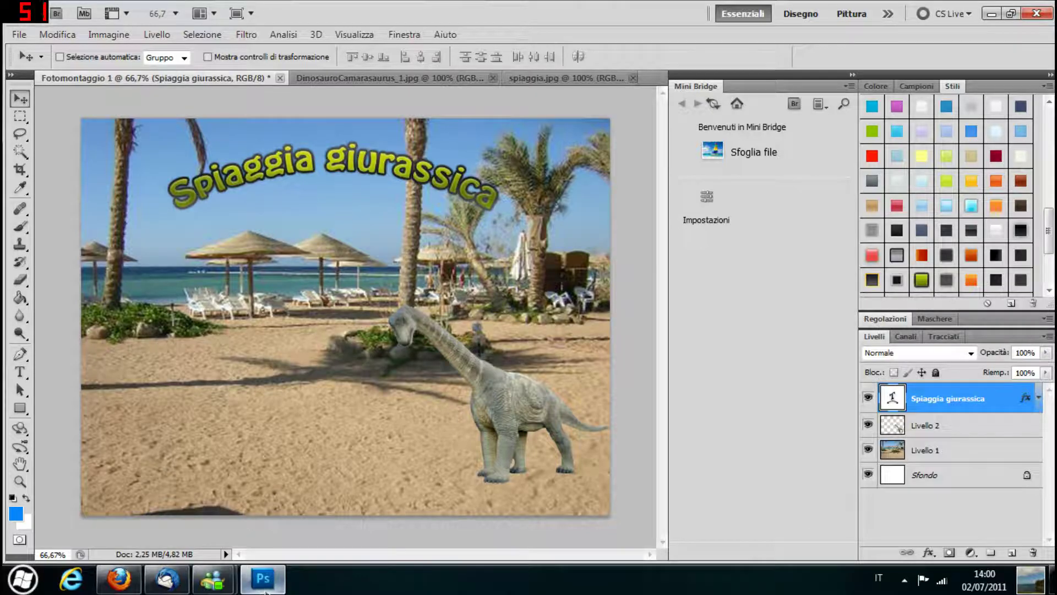